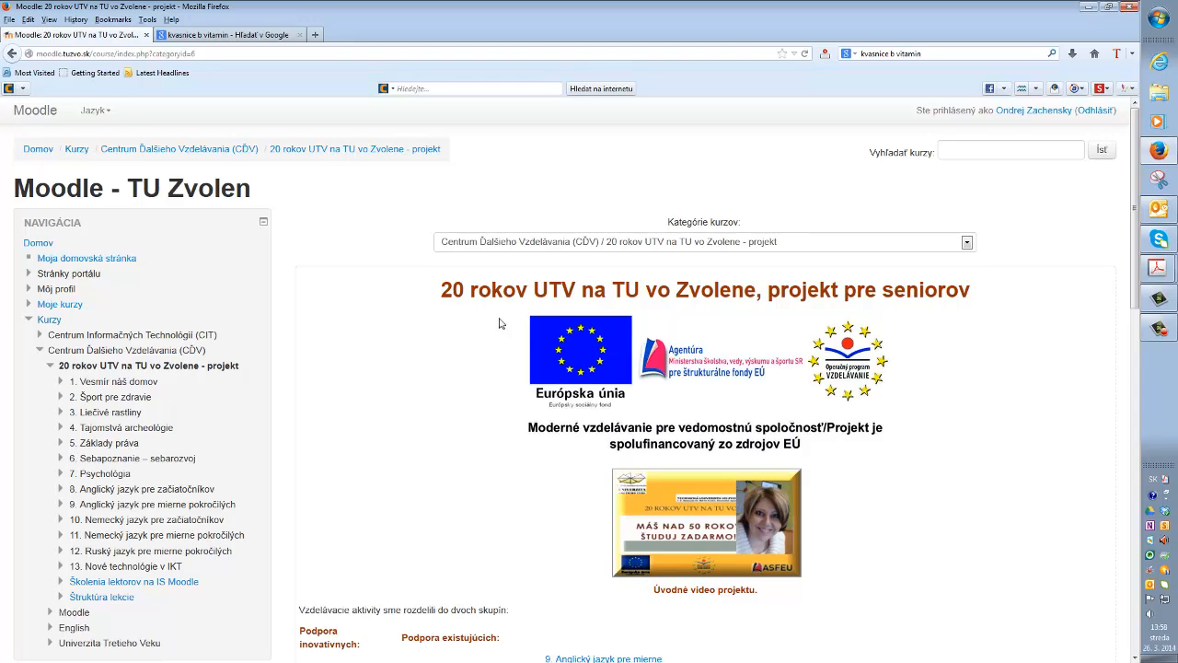
Open the course "Školenia lektorov na IS Moodle" and go to the questions in its question bank.
scroll(396, 411, "down", 10)
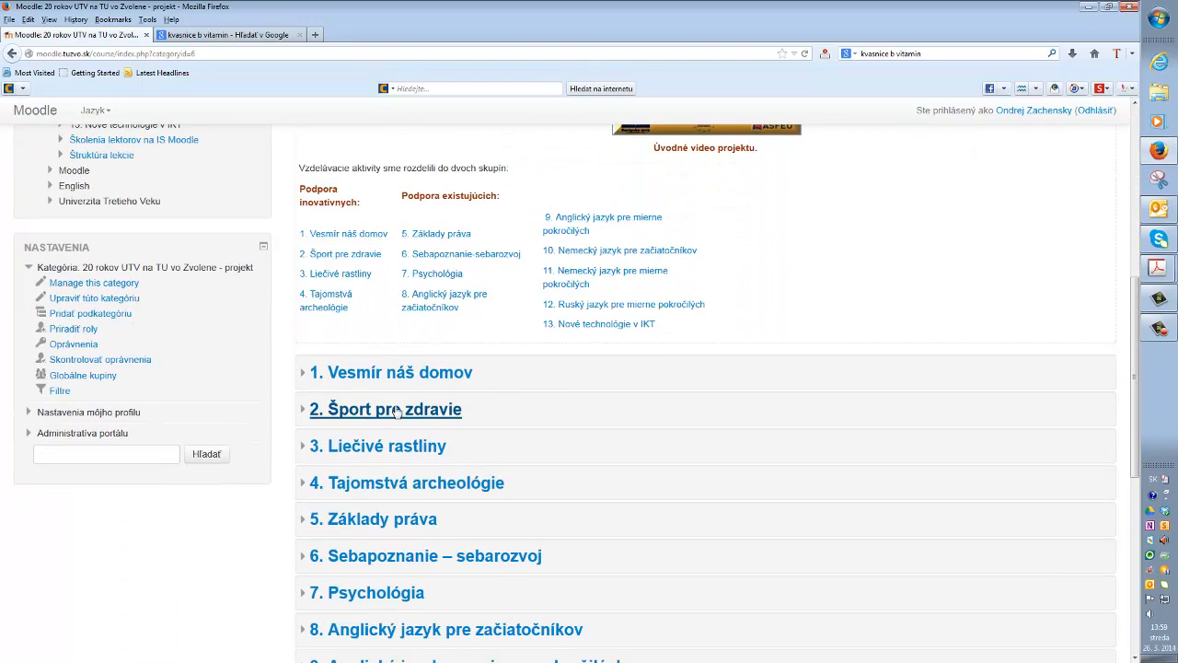
scroll(396, 410, "down", 7)
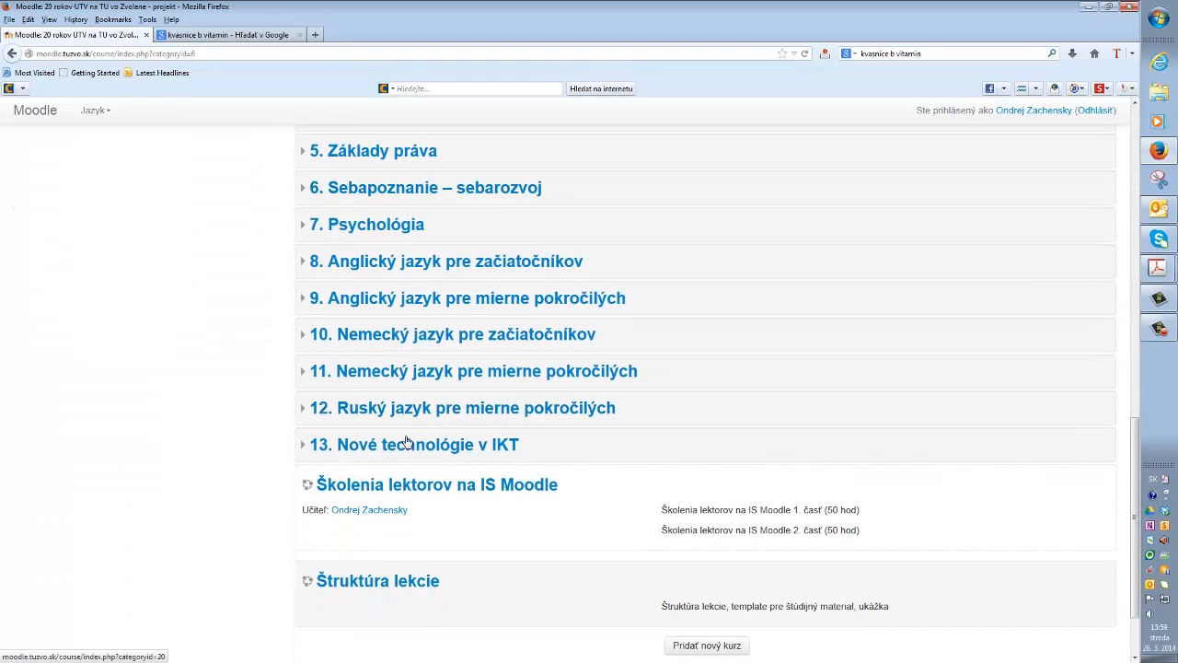
left_click(426, 488)
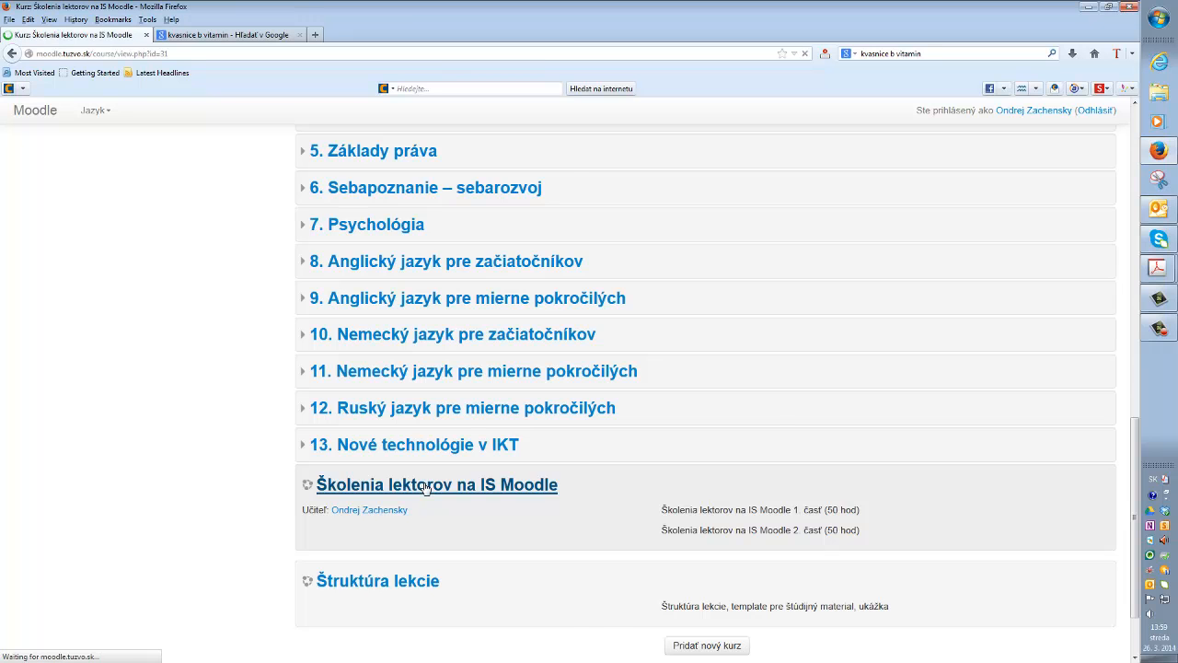
scroll(425, 487, "down", 5)
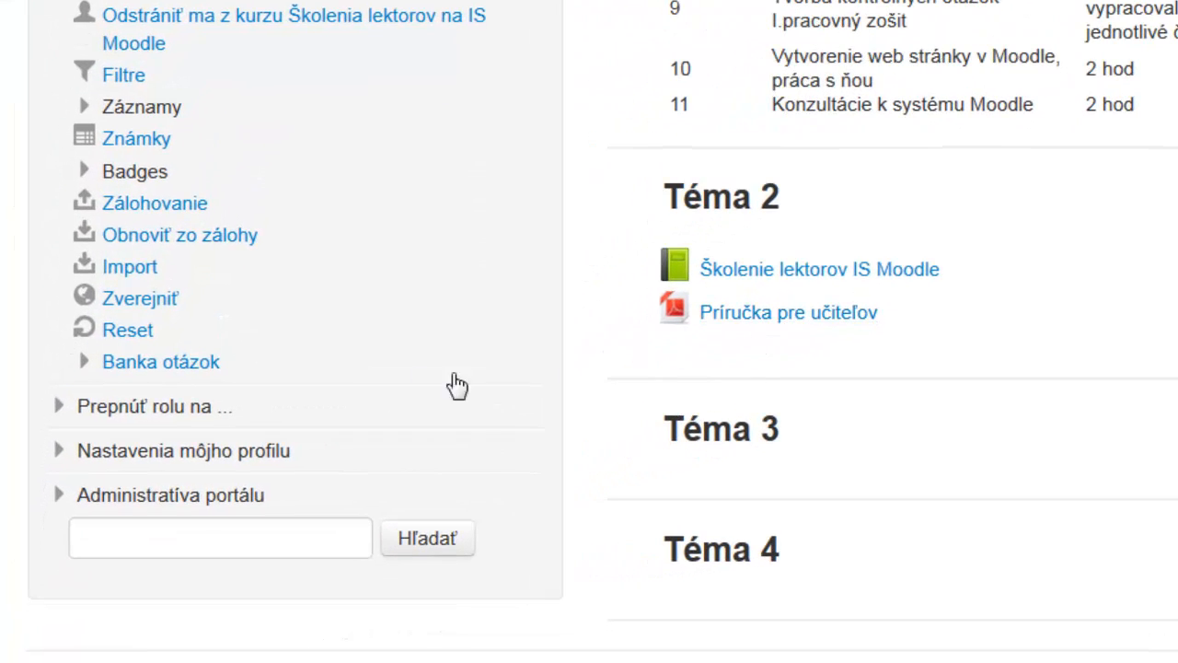
left_click(211, 366)
left_click(159, 394)
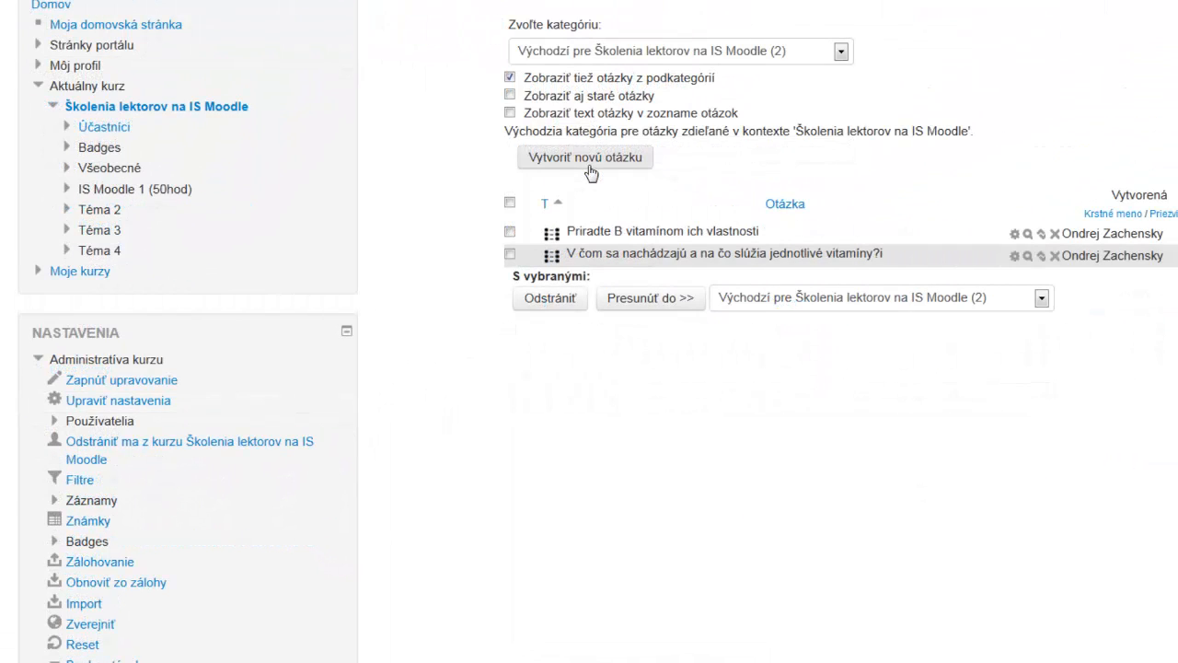
Start a new question of type Zhoda (matching) in the course's default question category.
left_click(585, 158)
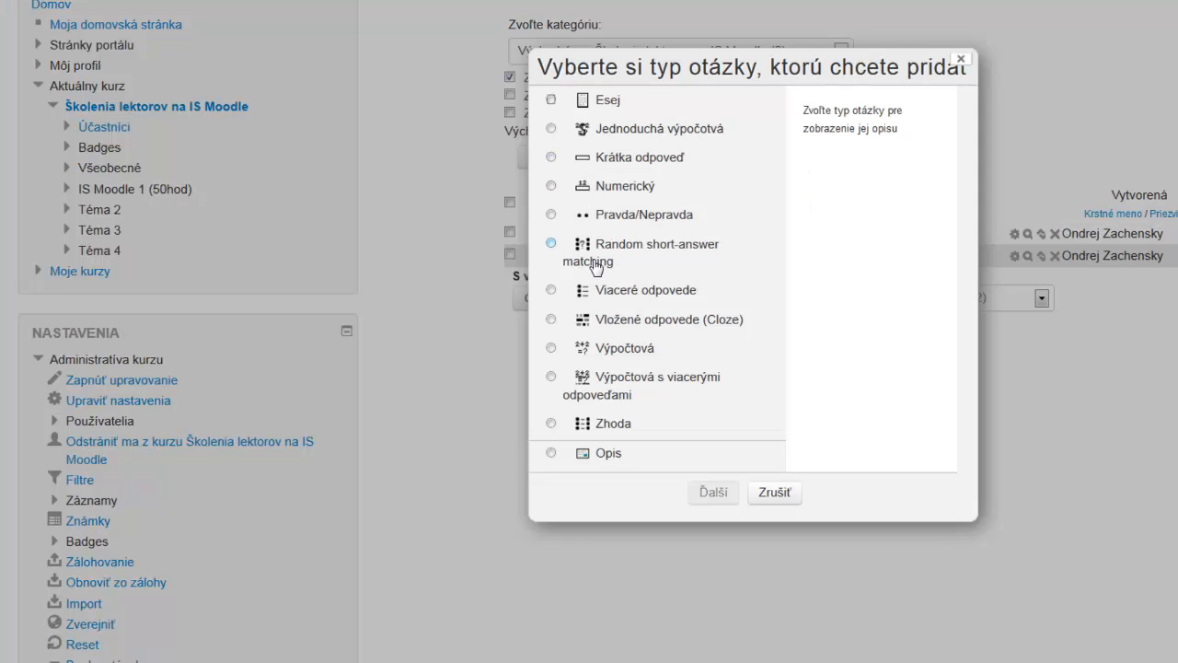
left_click(605, 431)
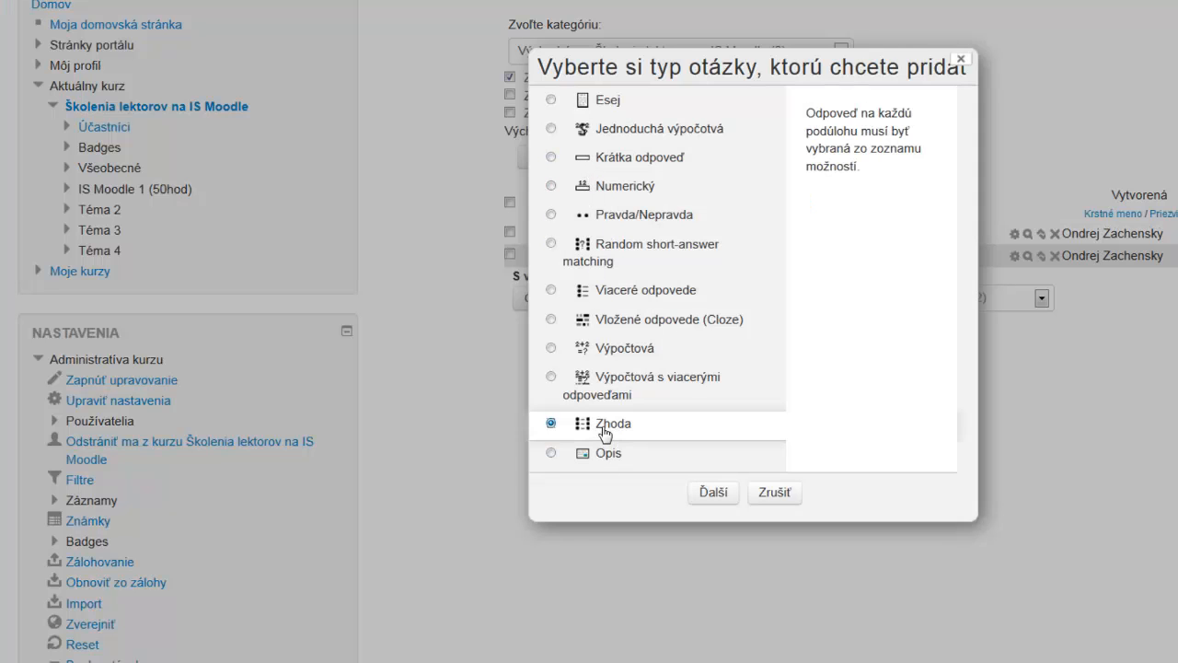
left_click(707, 495)
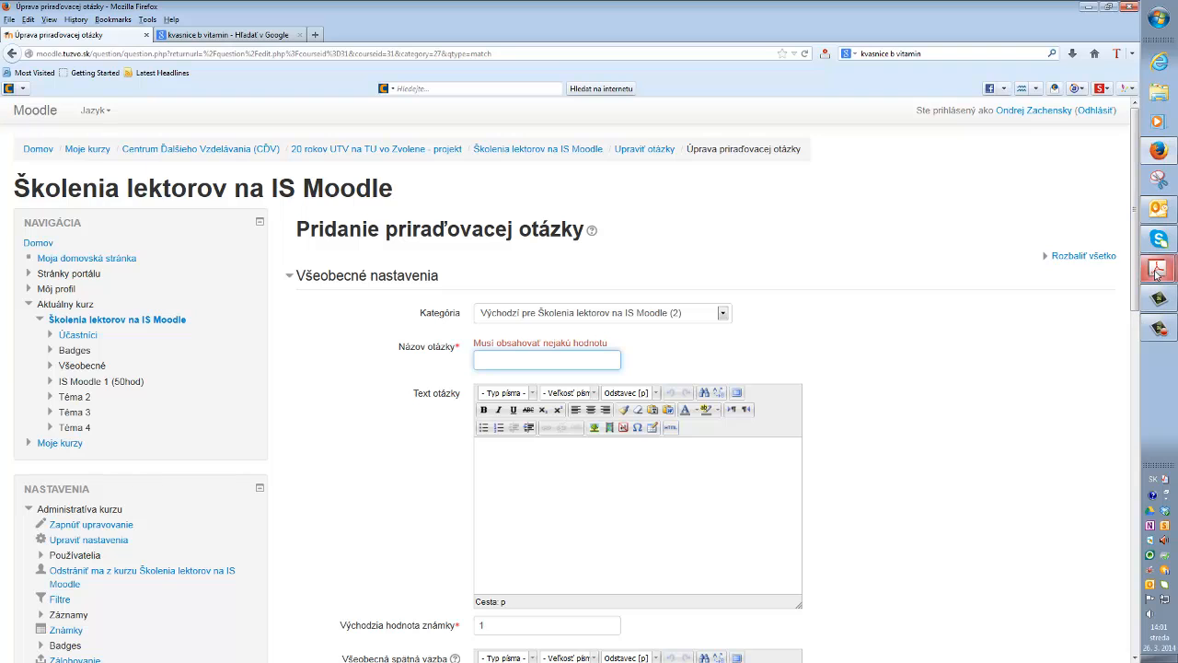
Switch to "Sport pre zdravie workbook 1 cast.pdf" in Acrobat and restore the browser window so both documents sit side by side.
mouse_move(1158, 267)
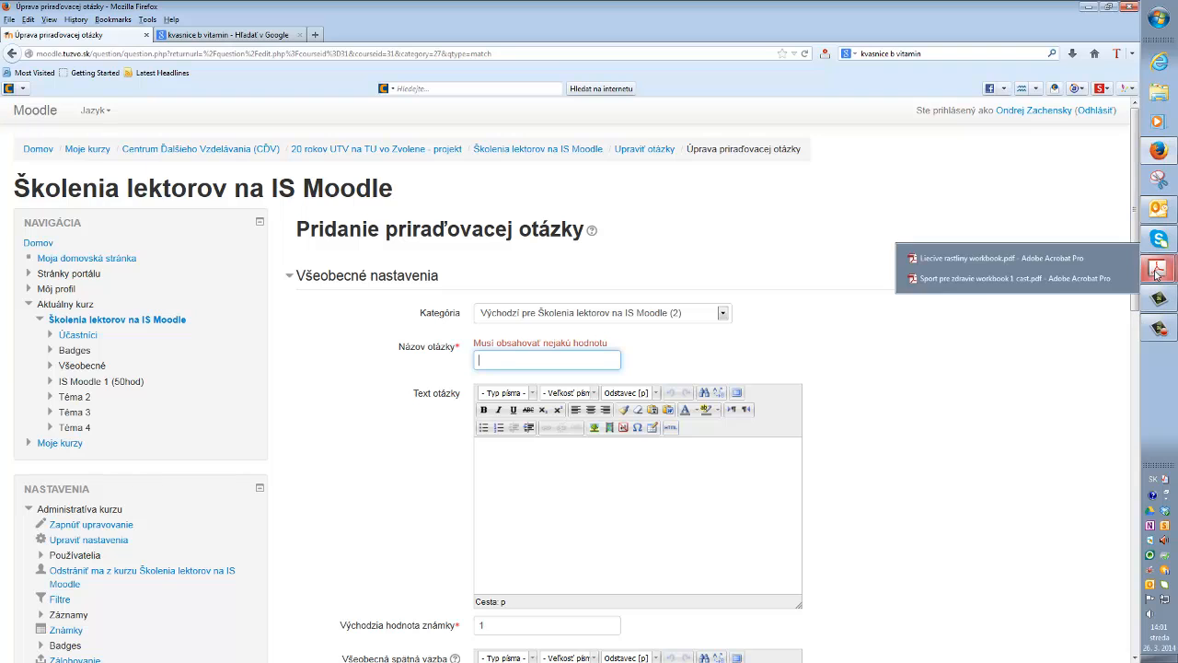
left_click(1077, 279)
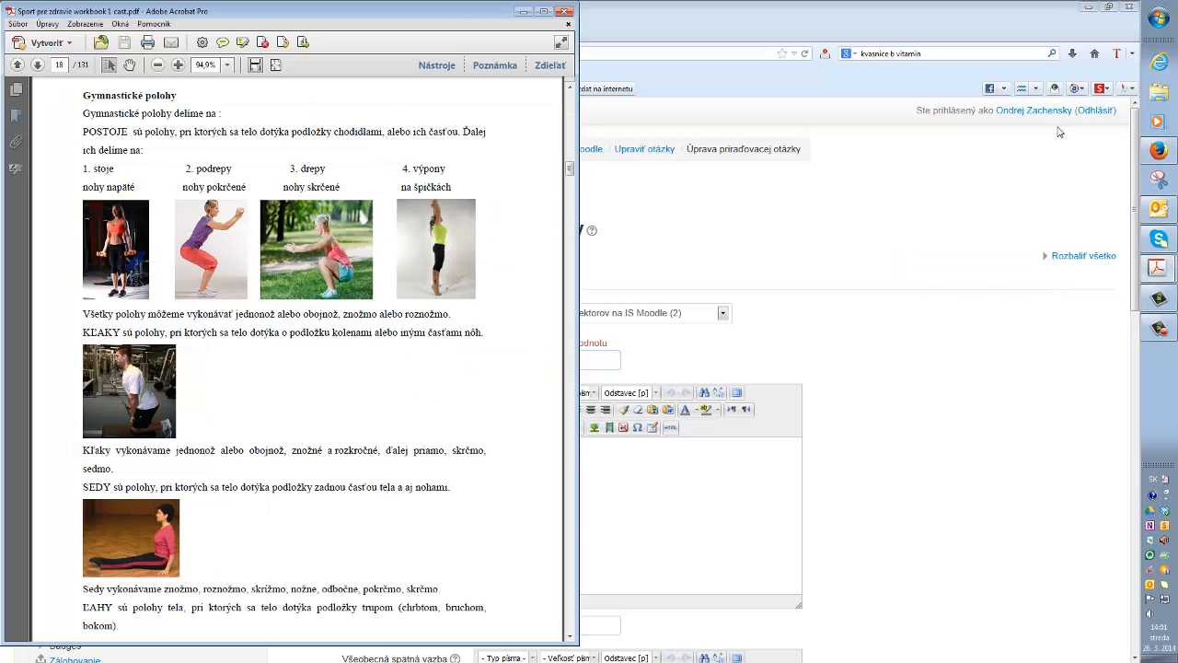
left_click(1108, 8)
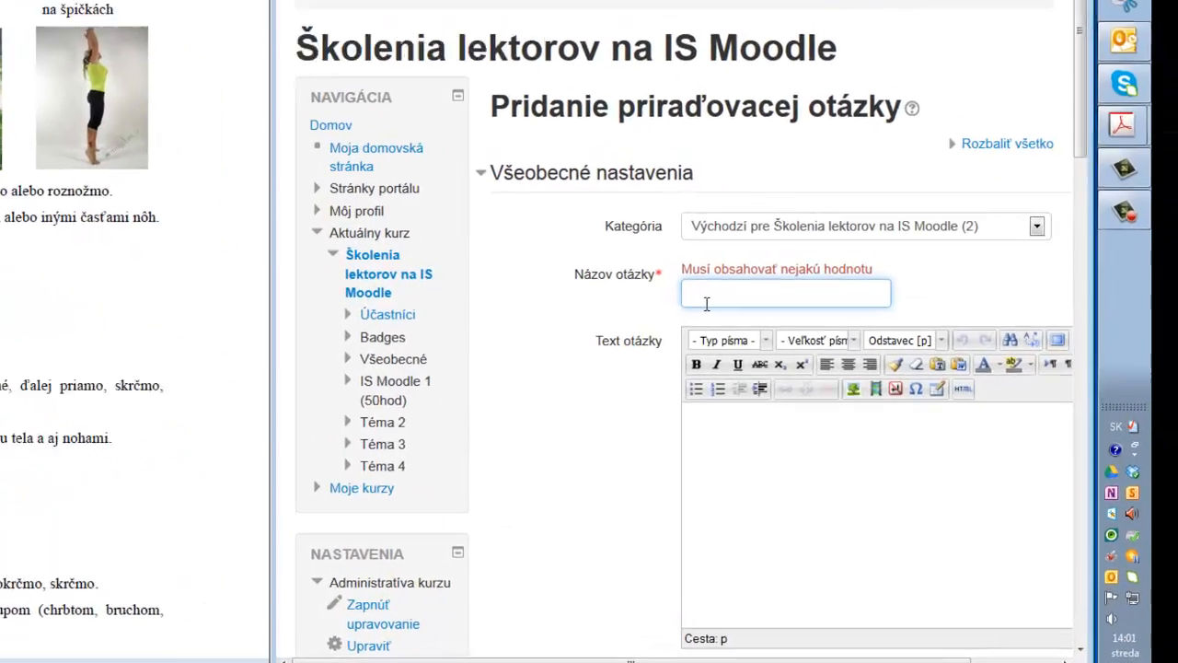
Name the question "Postoje" and enter the question text "Jednotlivým postojom priradte správne názvy".
type("Pos")
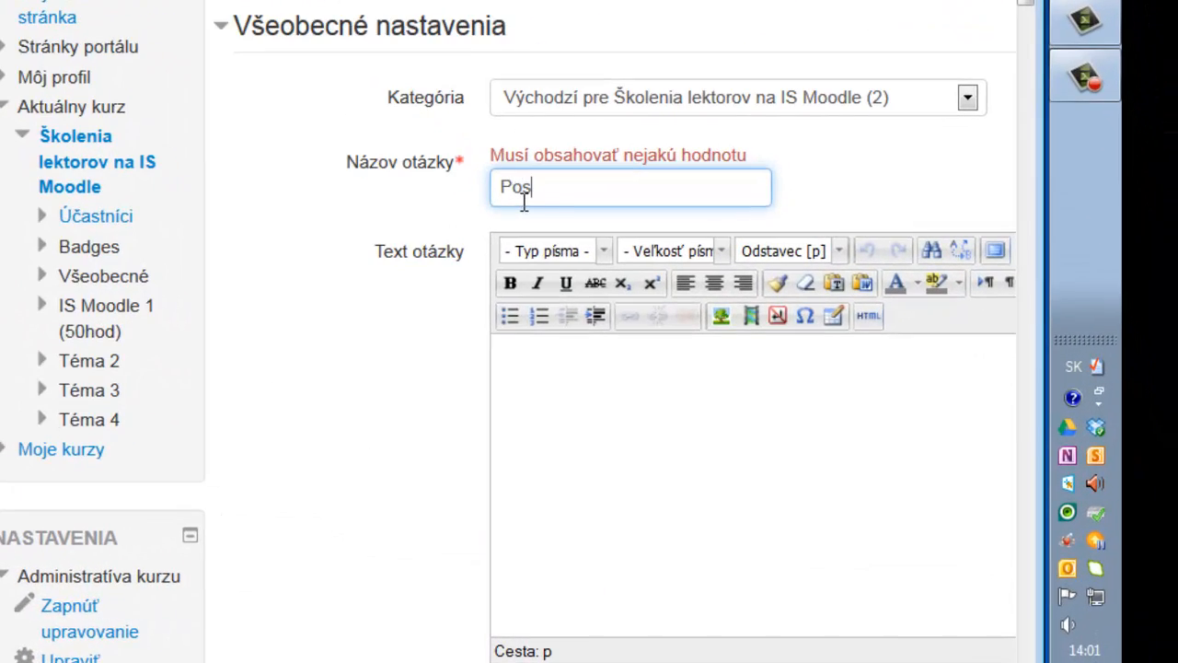
type("toje")
left_click(528, 371)
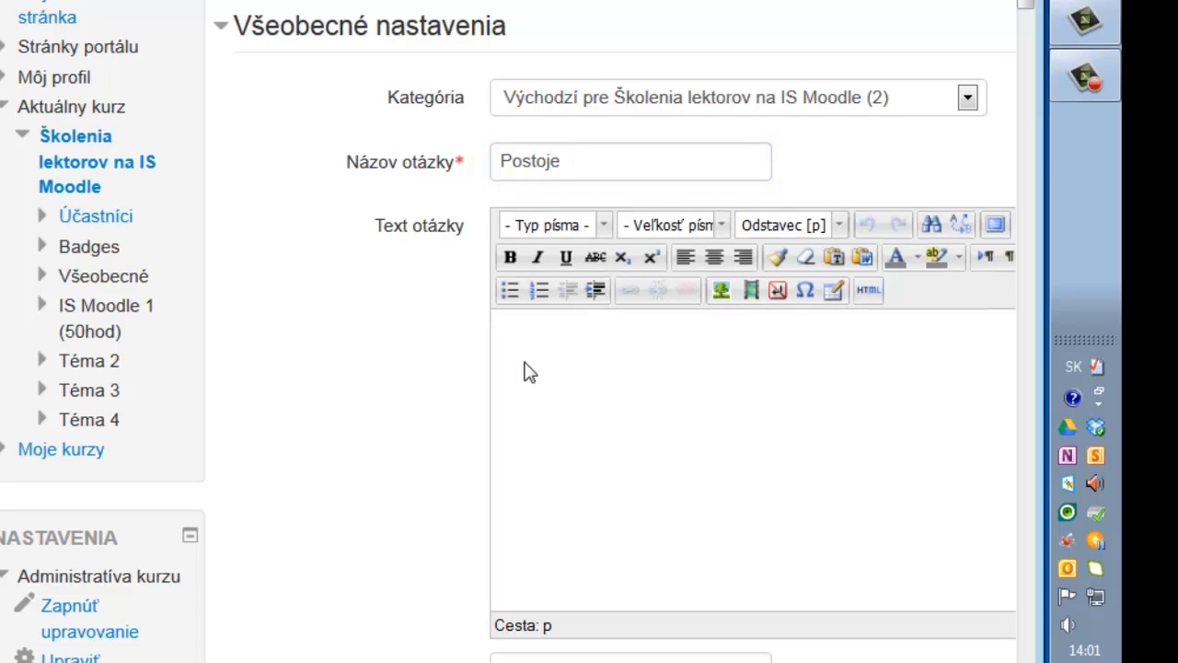
type("Jednotlivým postojom pr")
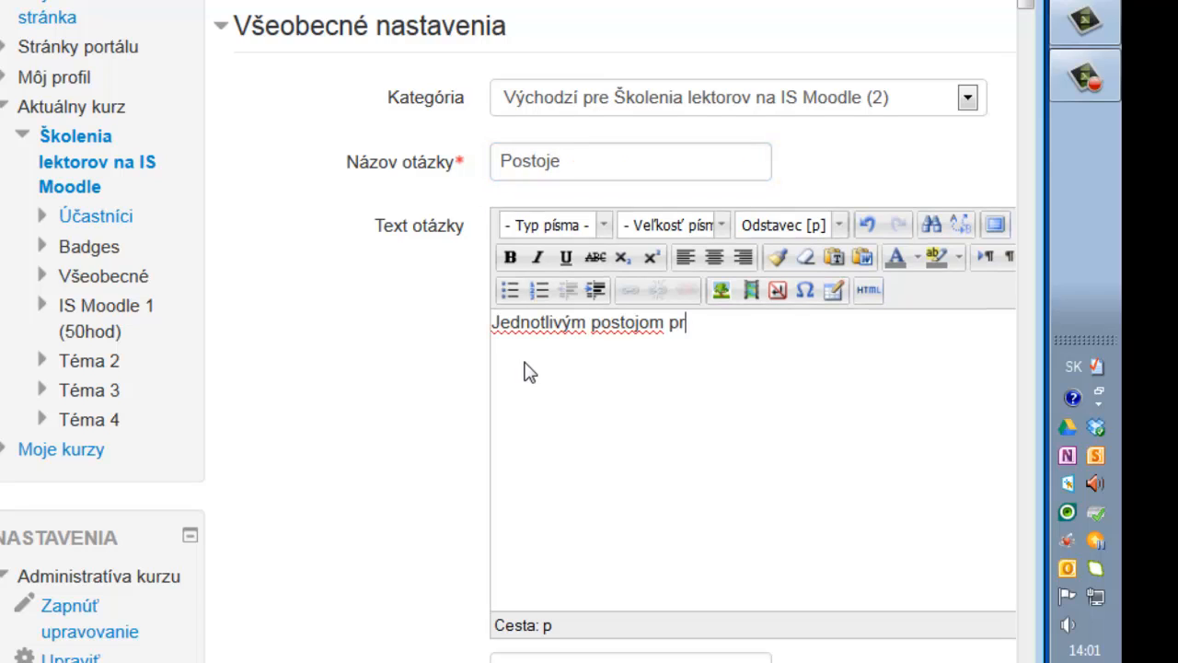
type("iradte spr")
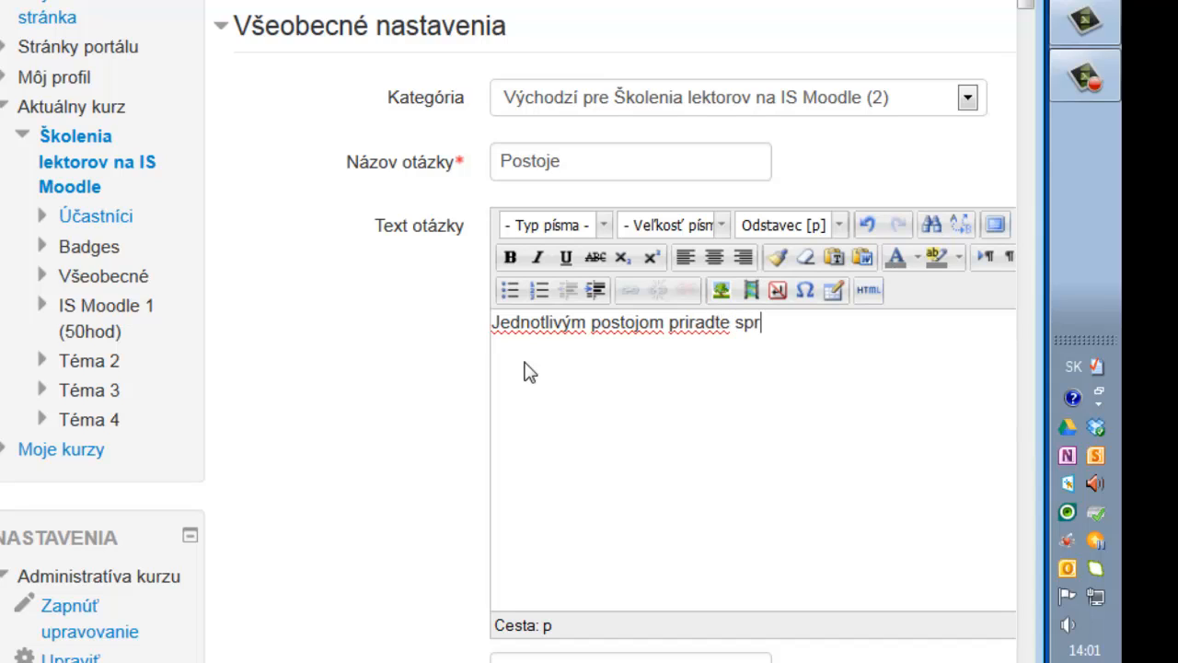
type("ávne názvy")
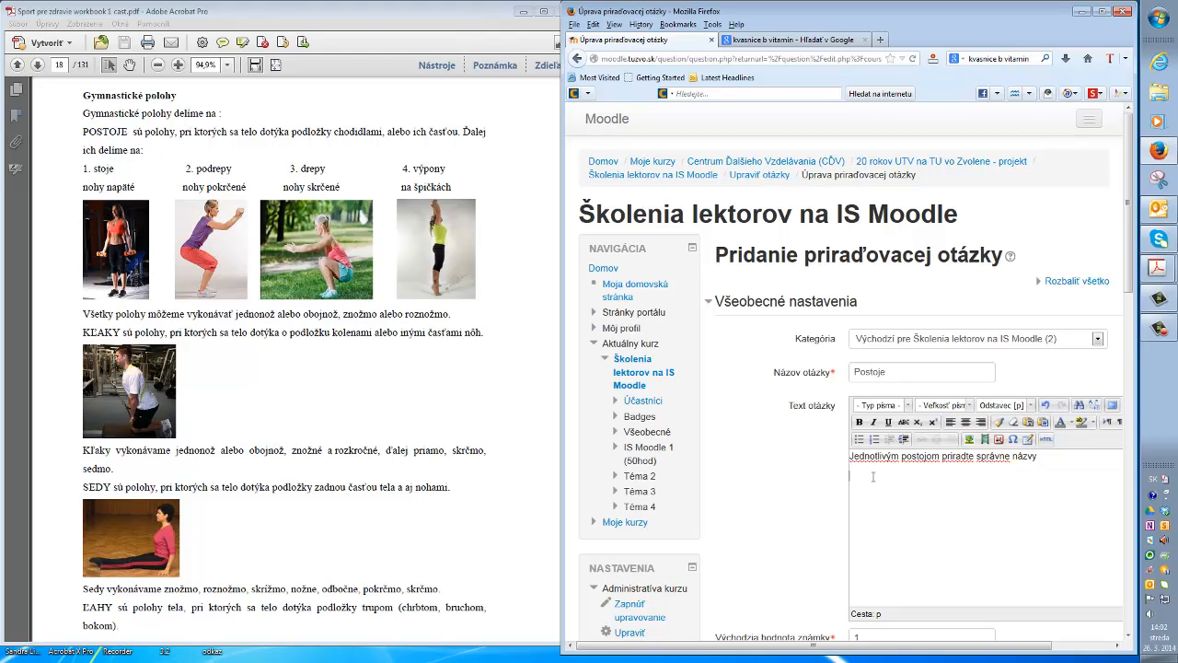
Launch the Windows Snipping Tool (Nástroj na vystrihovanie) from the accessories and minimize it.
left_click(1160, 17)
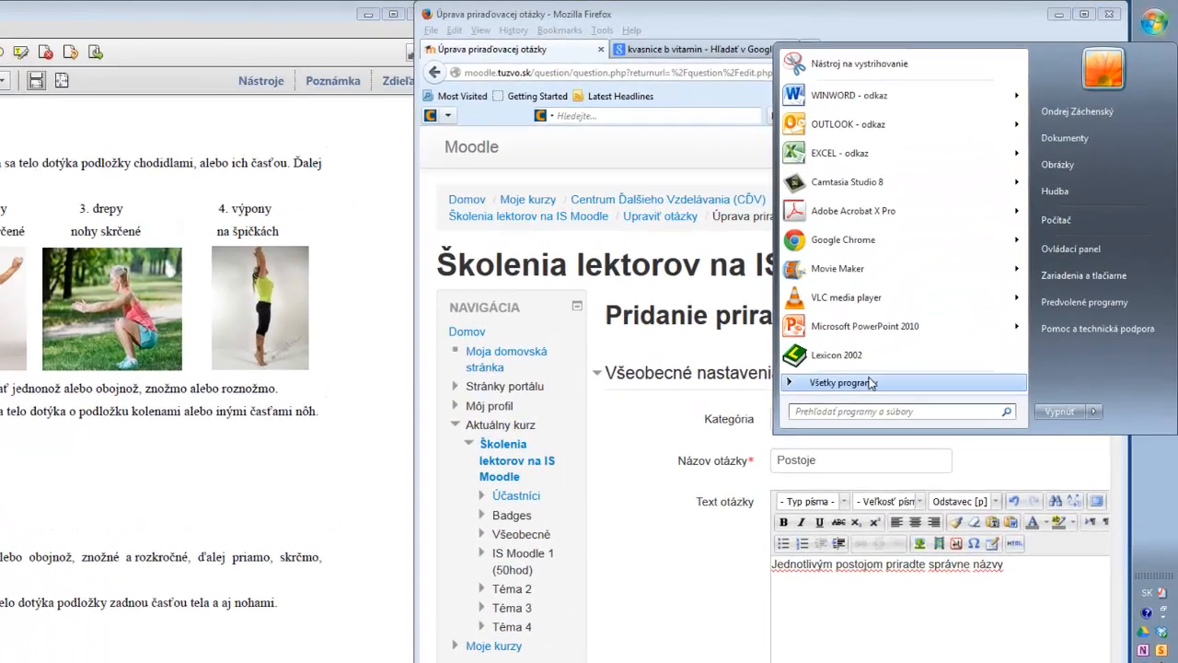
left_click(902, 309)
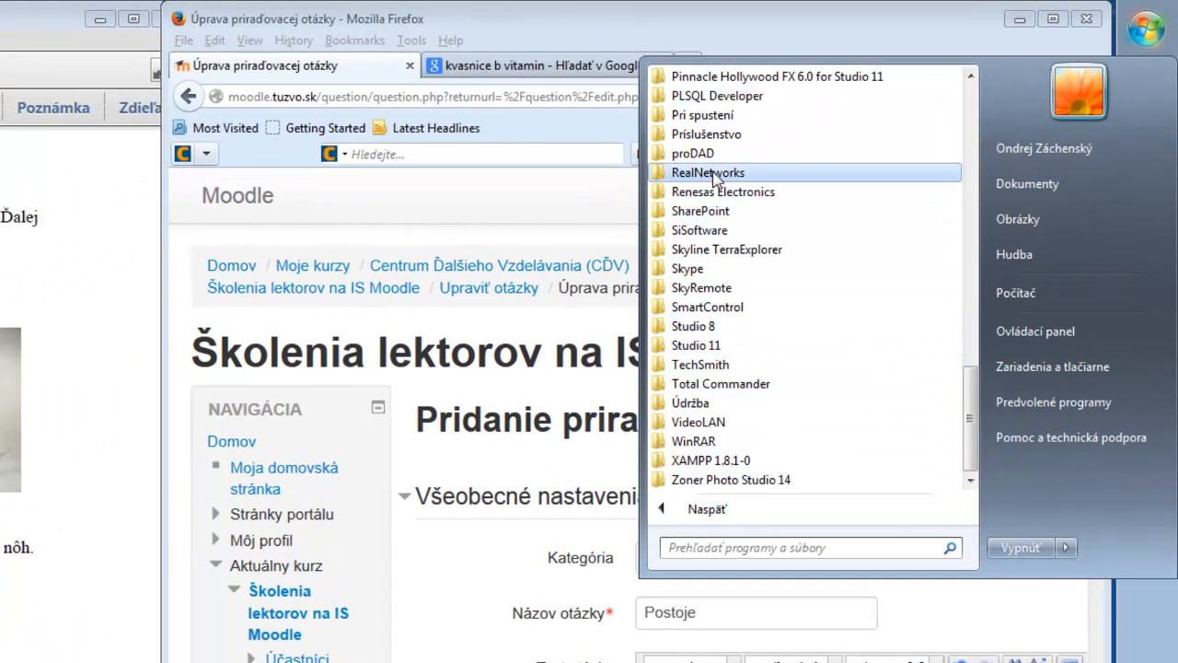
left_click(713, 137)
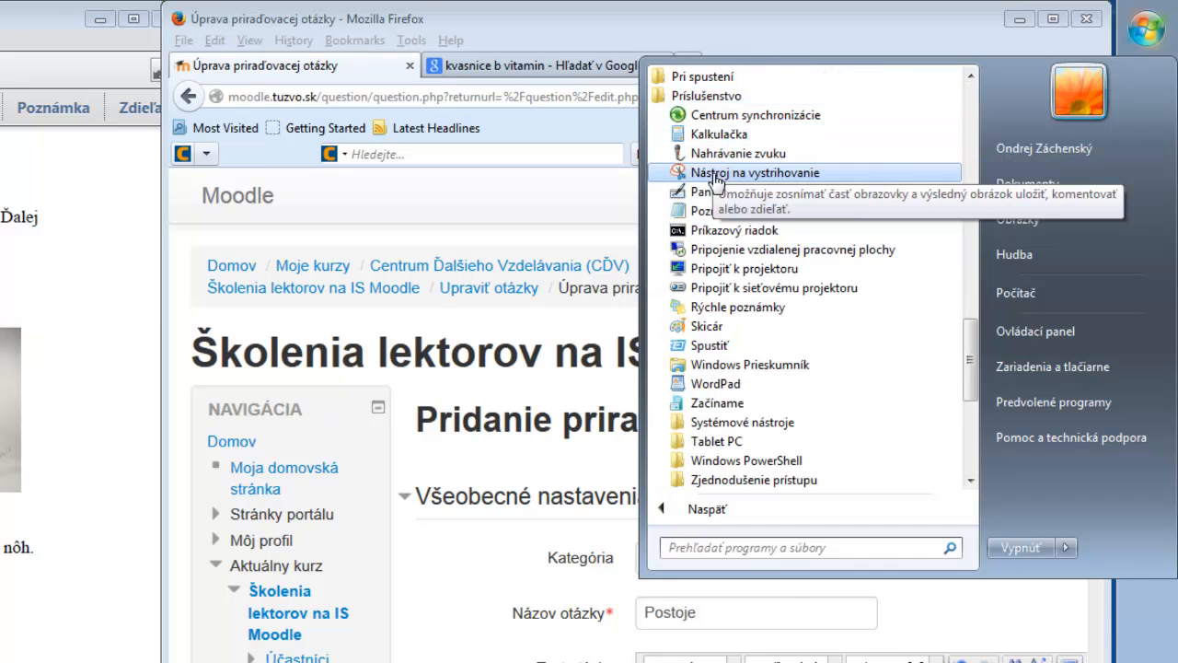
left_click(715, 174)
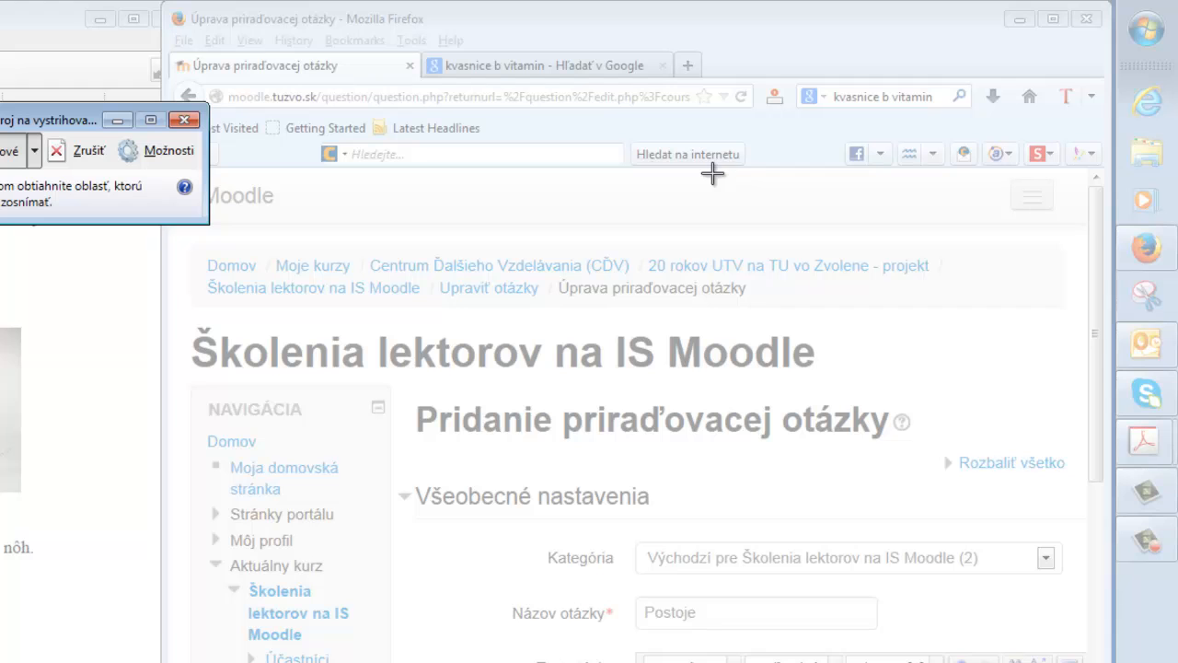
left_click(117, 119)
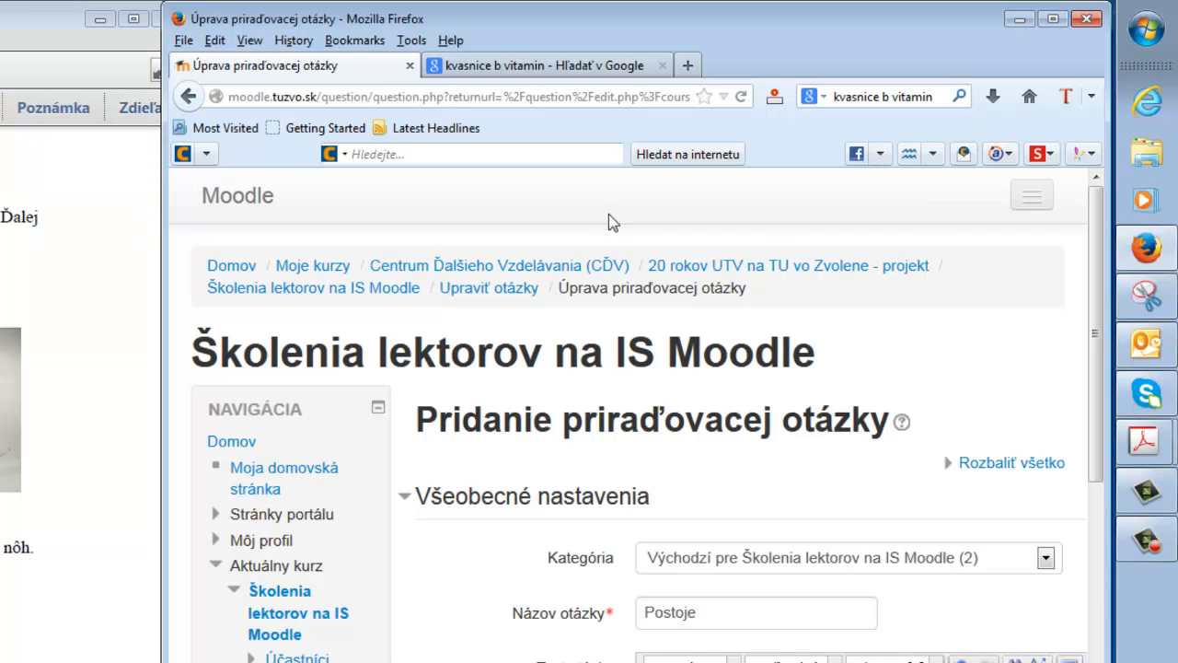
Snip the "stoje" picture from the PDF and paste it below the sentence in the Moodle question text.
mouse_move(1146, 304)
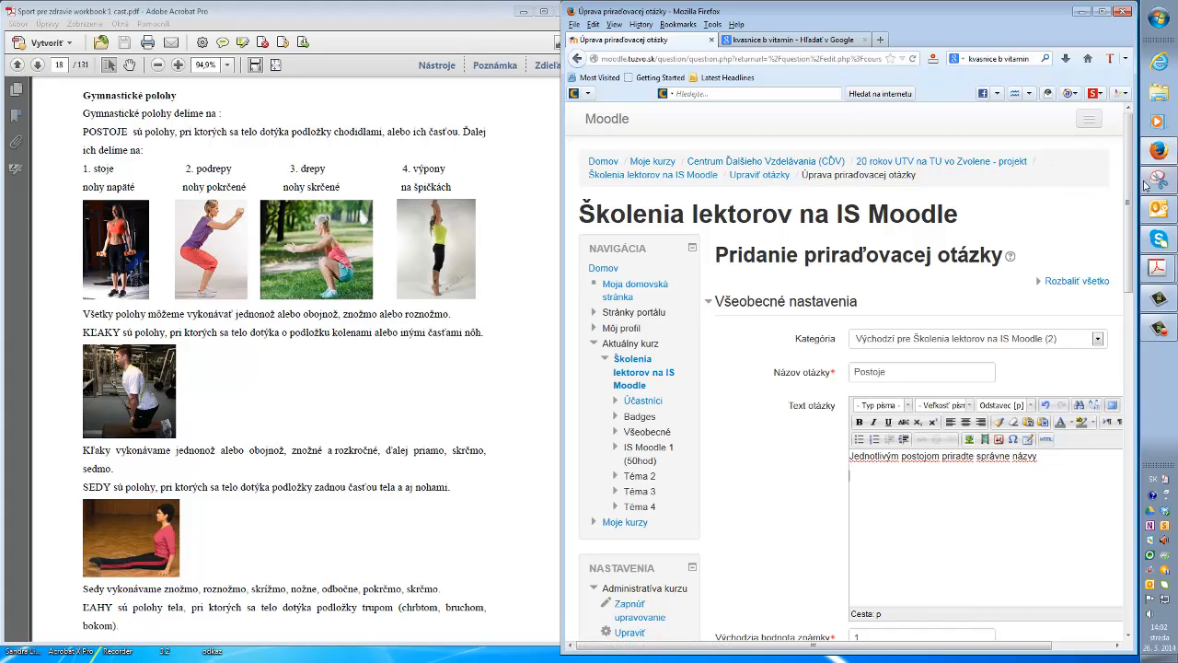
left_click(1158, 184)
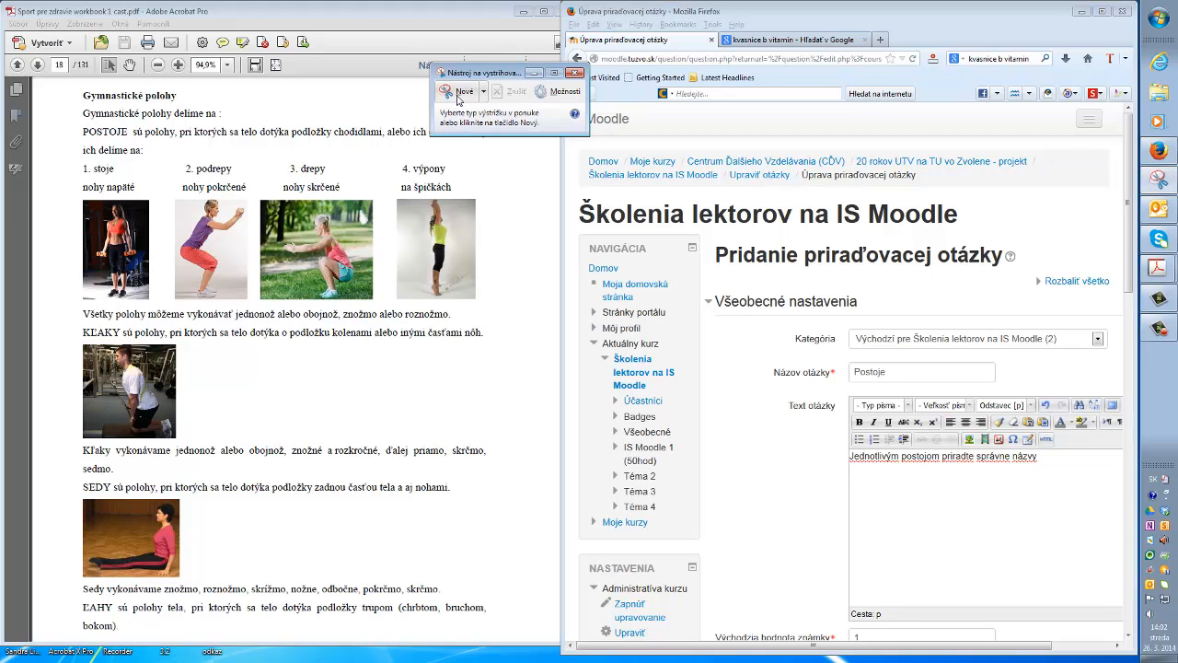
left_click(460, 92)
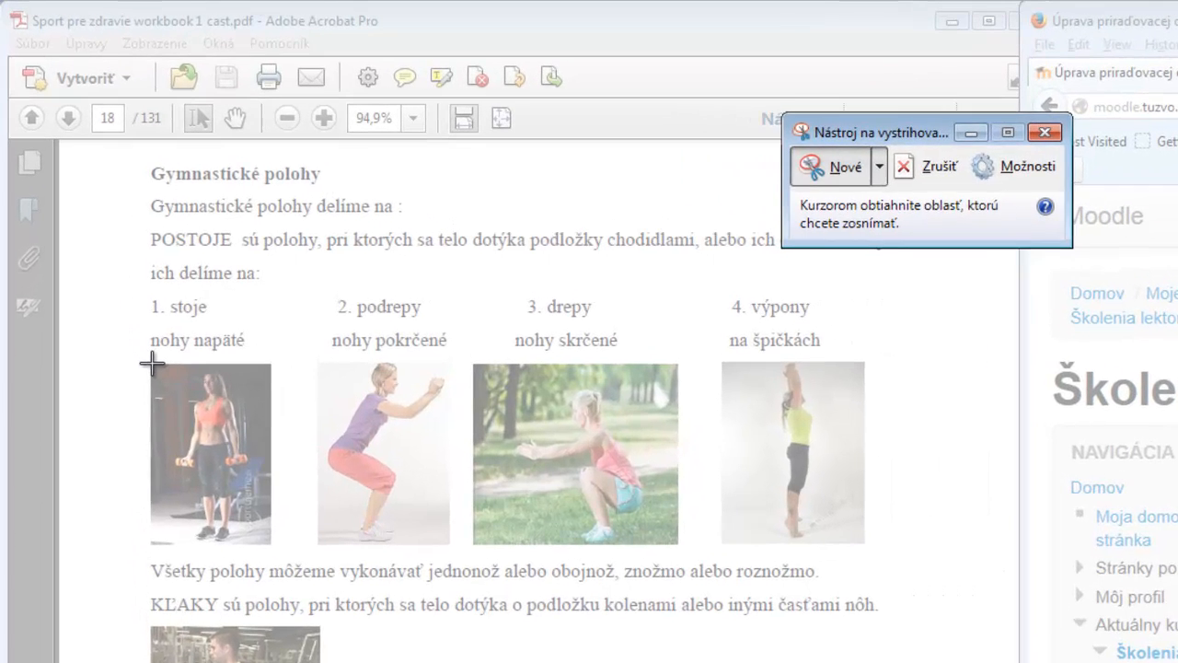
left_click_drag(120, 288, 195, 430)
left_click_drag(247, 544, 270, 546)
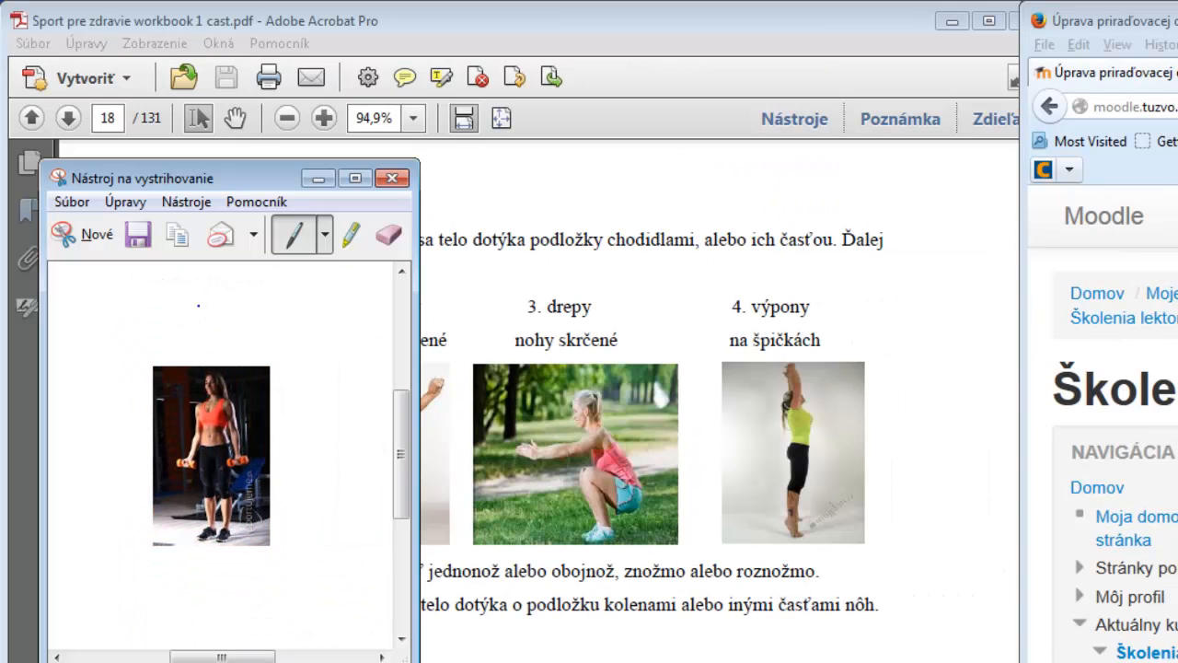
left_click(125, 201)
left_click(162, 230)
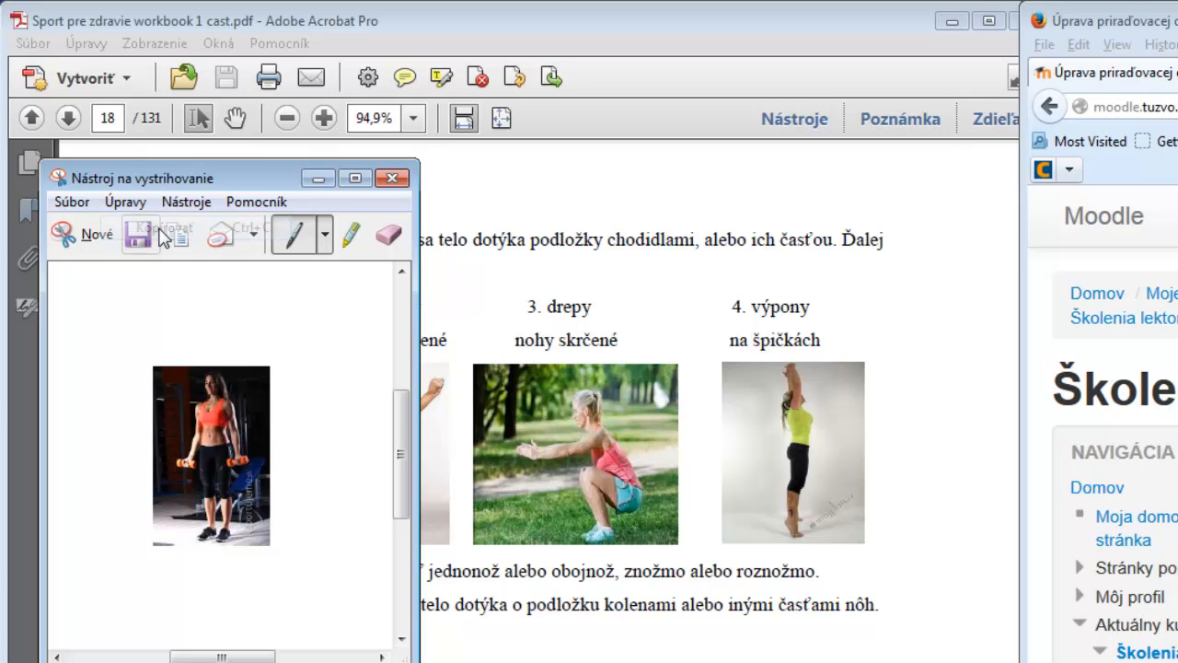
left_click(1162, 624)
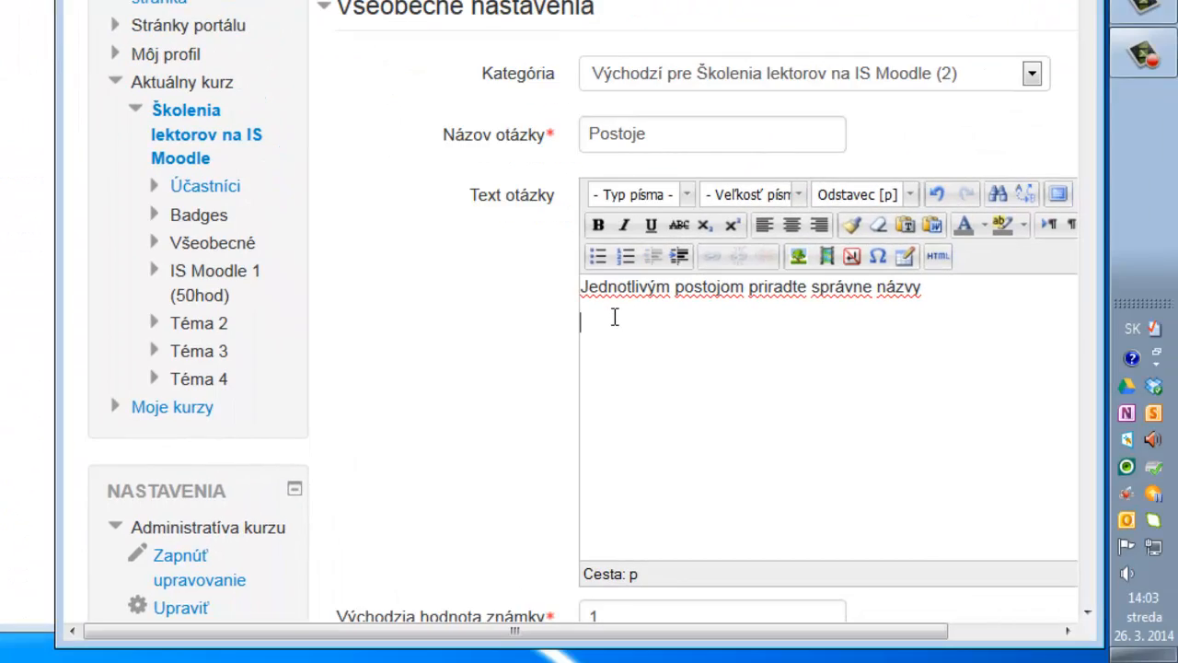
key("ctrl+v")
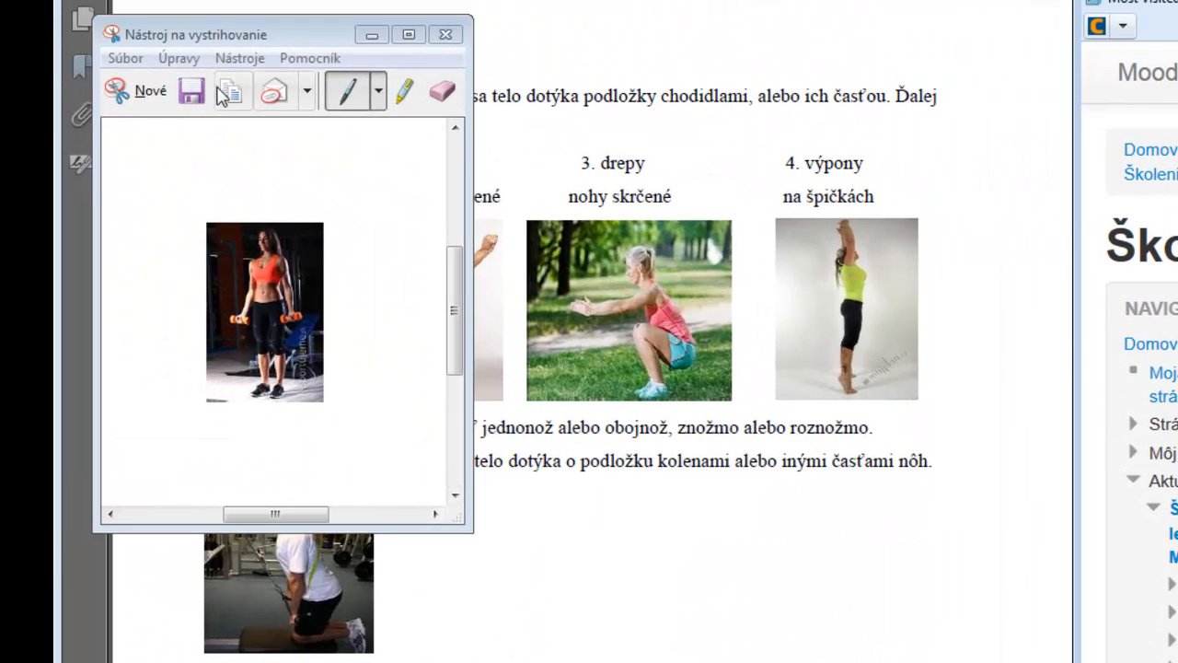
Snip the "podrepy", "drepy" and "výpony" pictures into the question text as well and number the four pictures 1 to 4.
left_click(147, 92)
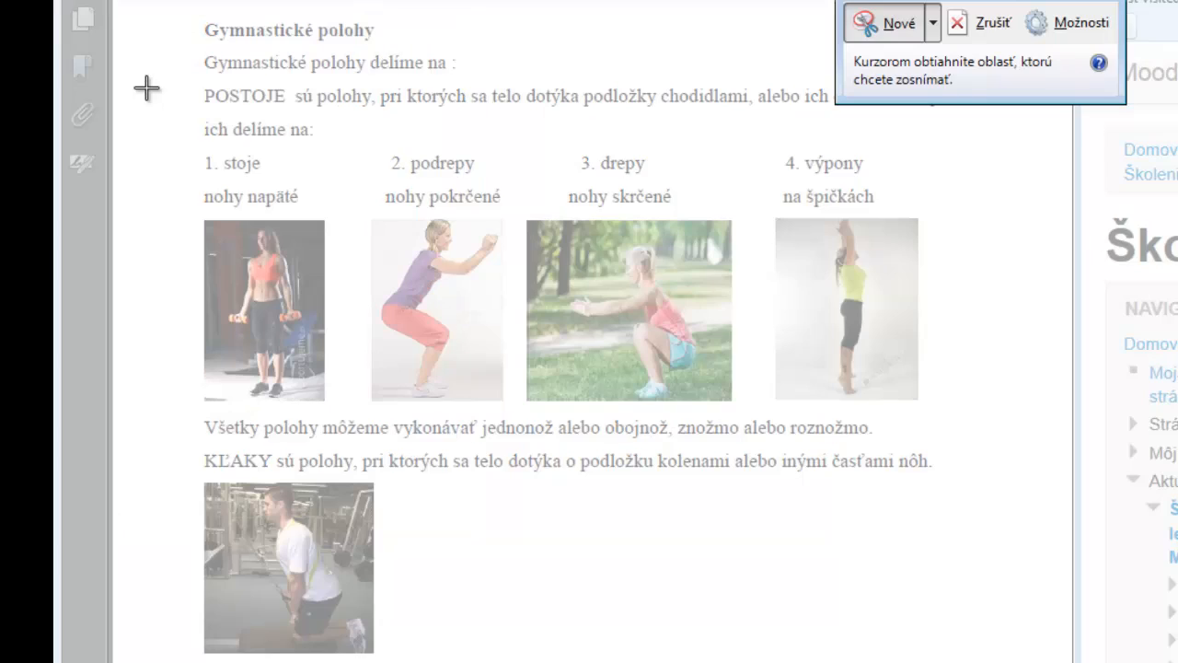
left_click_drag(372, 221, 501, 401)
left_click(343, 58)
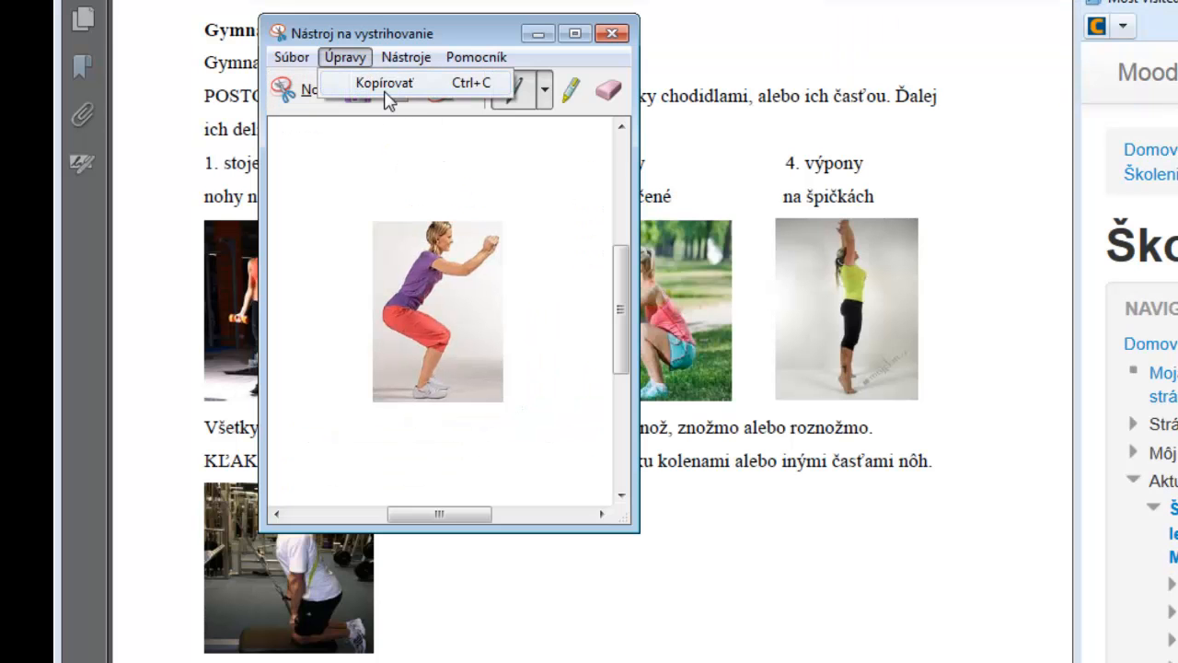
left_click(377, 83)
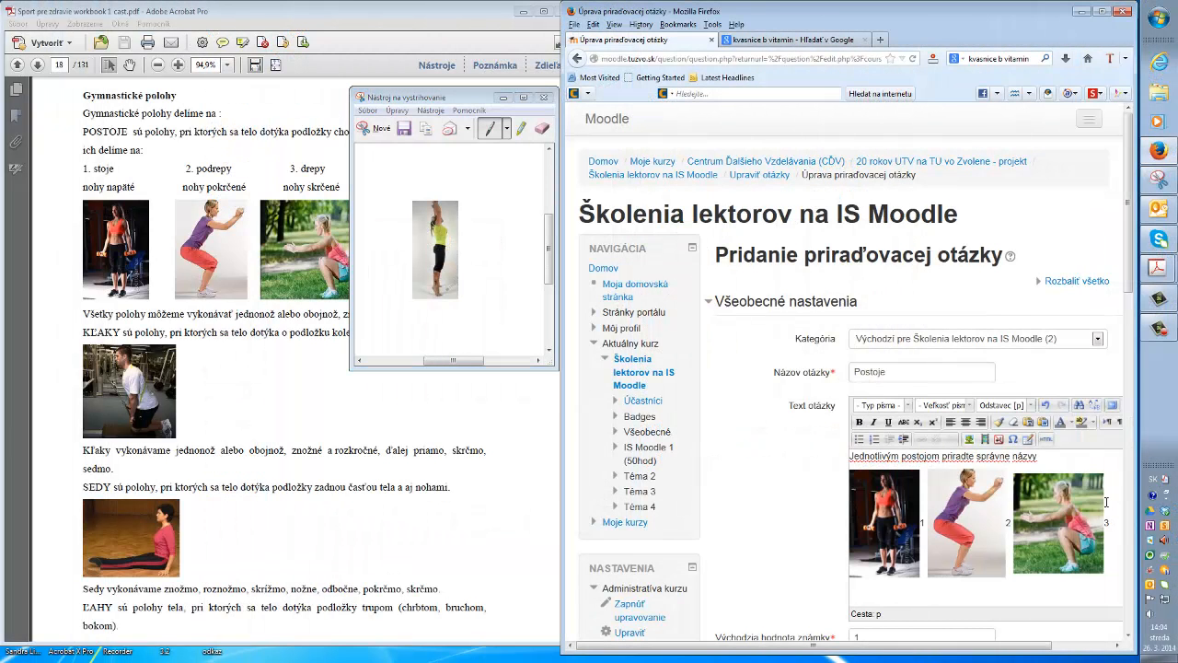
key("ctrl+v")
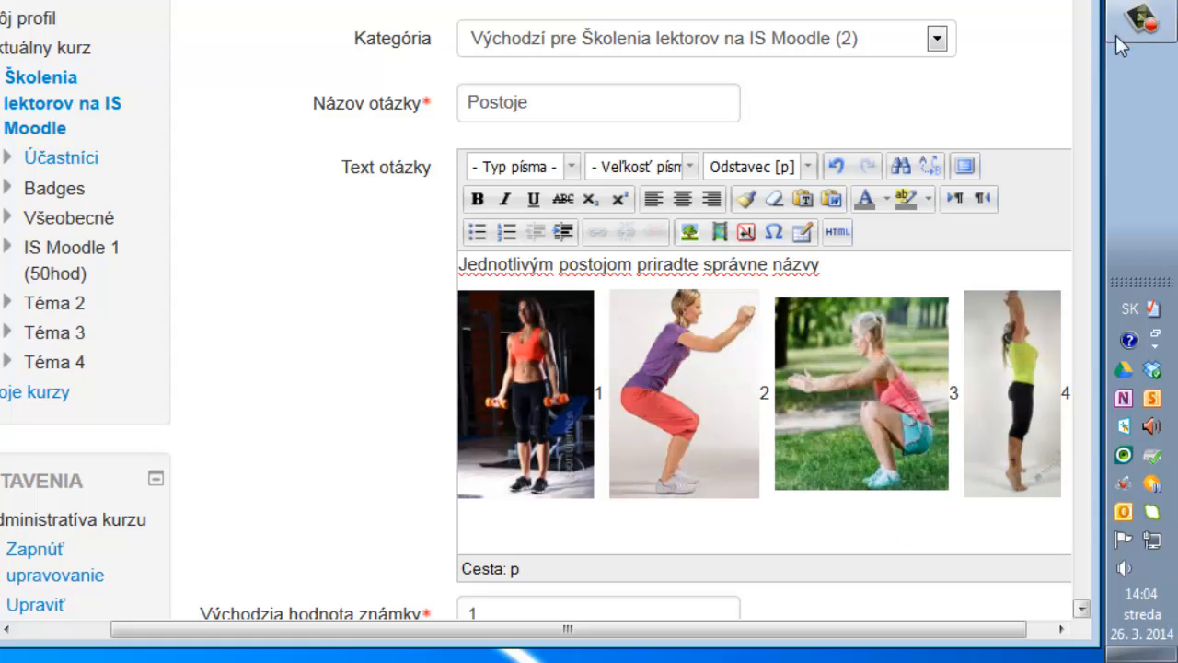
Fill in Otázka 1 with "Obr.1 znázorňuje:" and the answer "stoje" in the Answers section.
left_click_drag(1086, 0, 1094, 304)
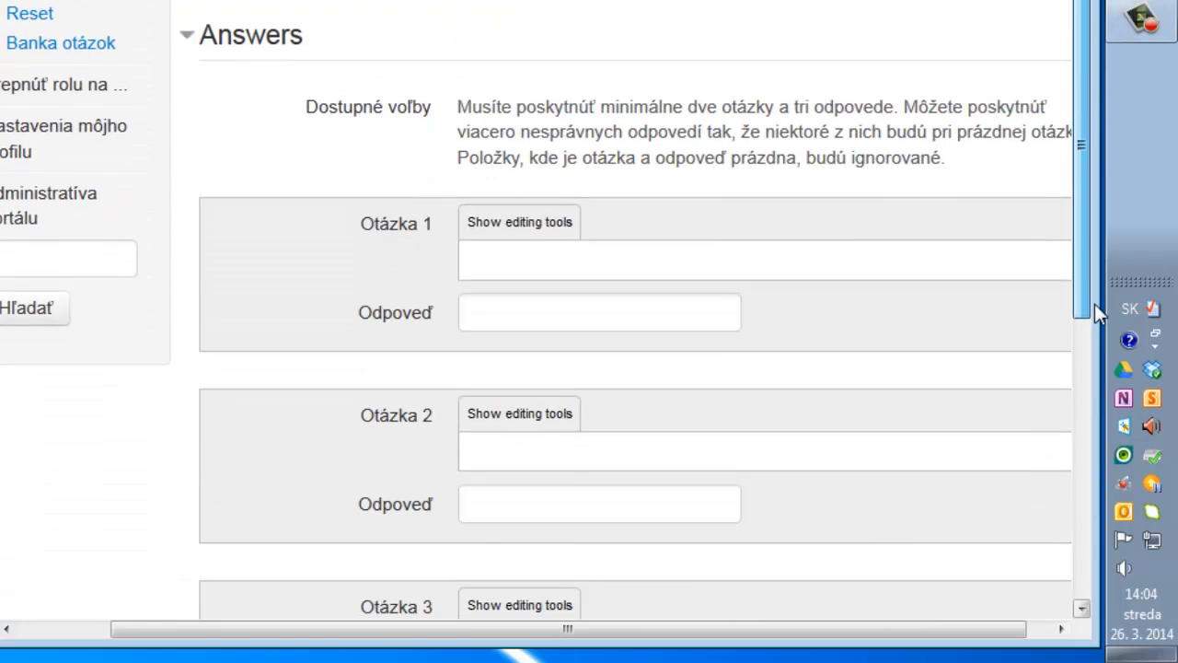
left_click(532, 269)
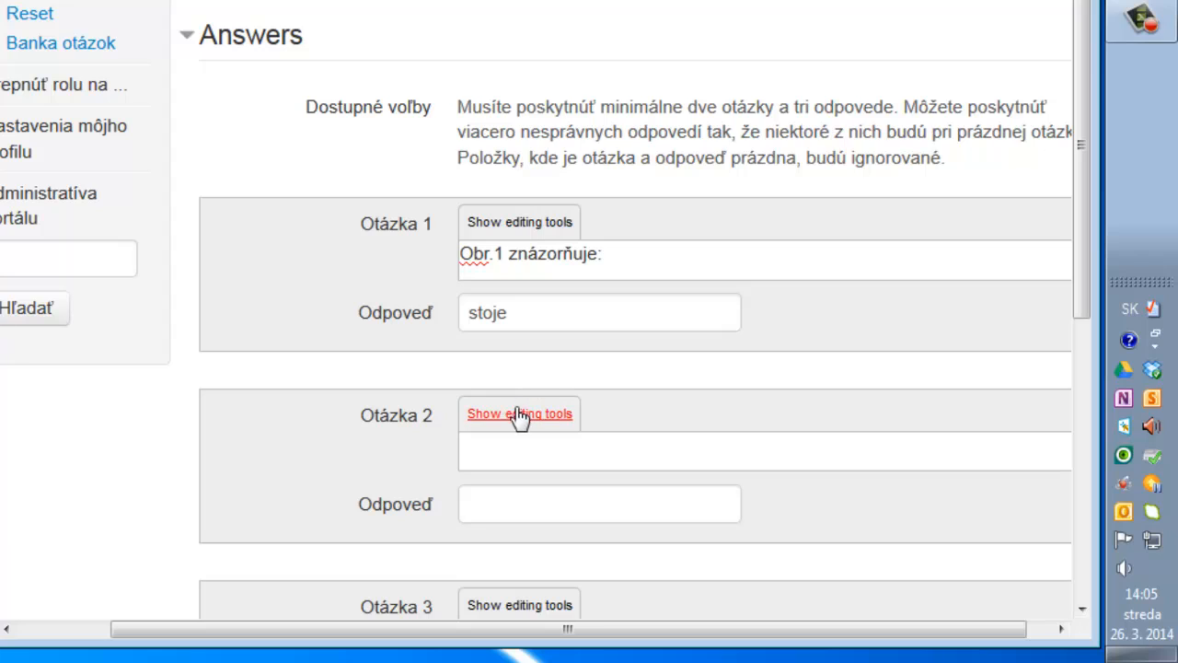
Copy the Otázka 1 text into Otázka 2 and change it to "Obr.2 znázorňuje:".
left_click_drag(604, 253, 425, 276)
key("ctrl+c")
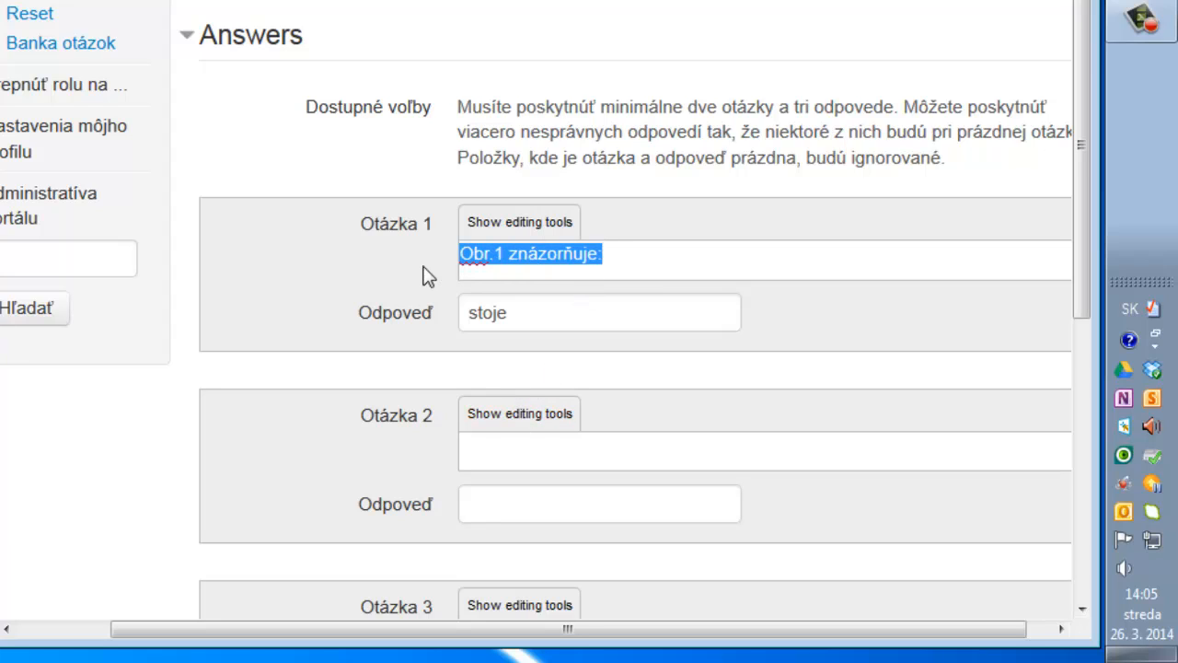
left_click(498, 450)
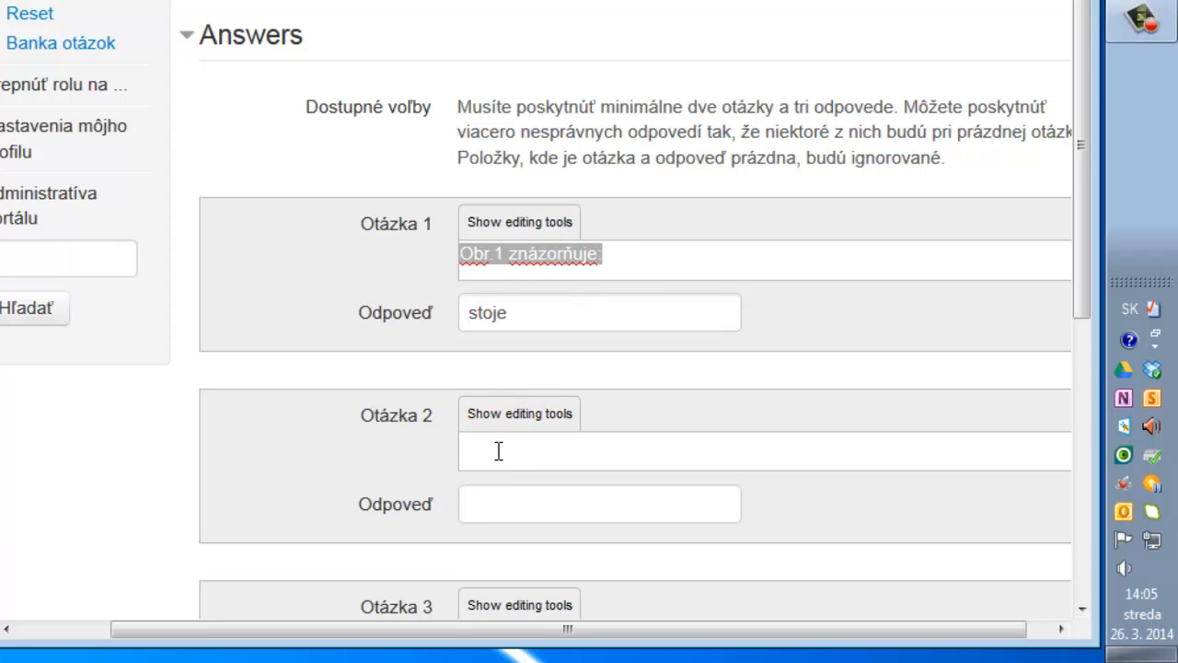
key("ctrl+v")
left_click(516, 447)
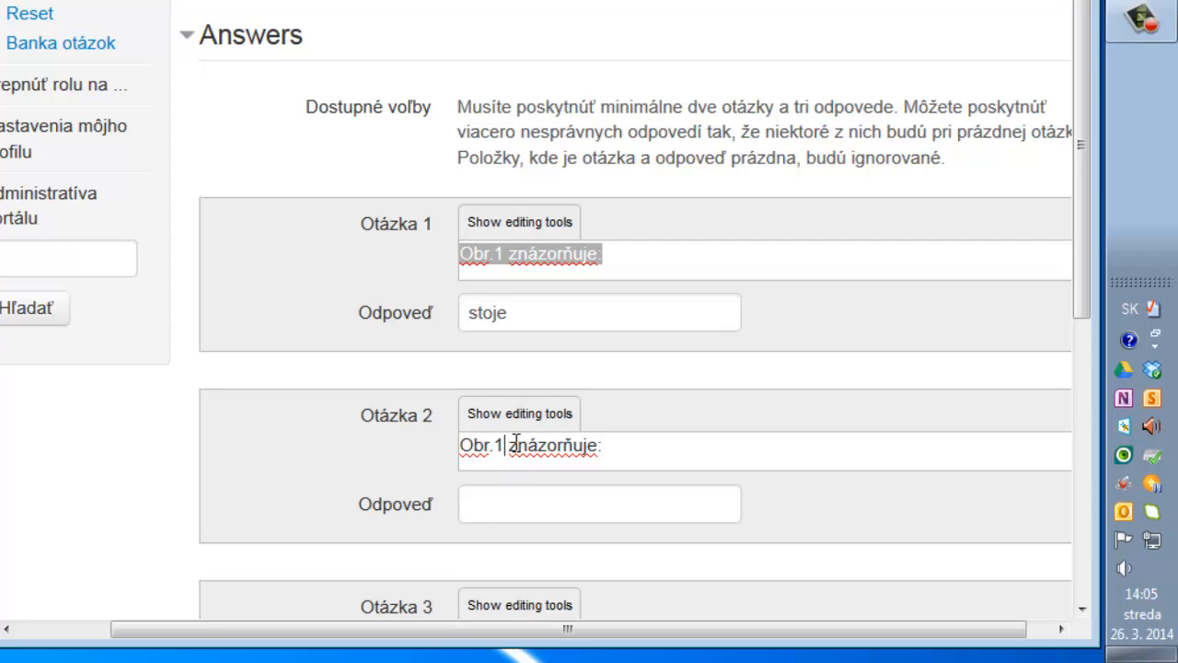
key("BackSpace")
type("2")
Copy the word "podrepy" from the PDF workbook and paste it as the answer to Otázka 2 in Moodle.
left_click(503, 500)
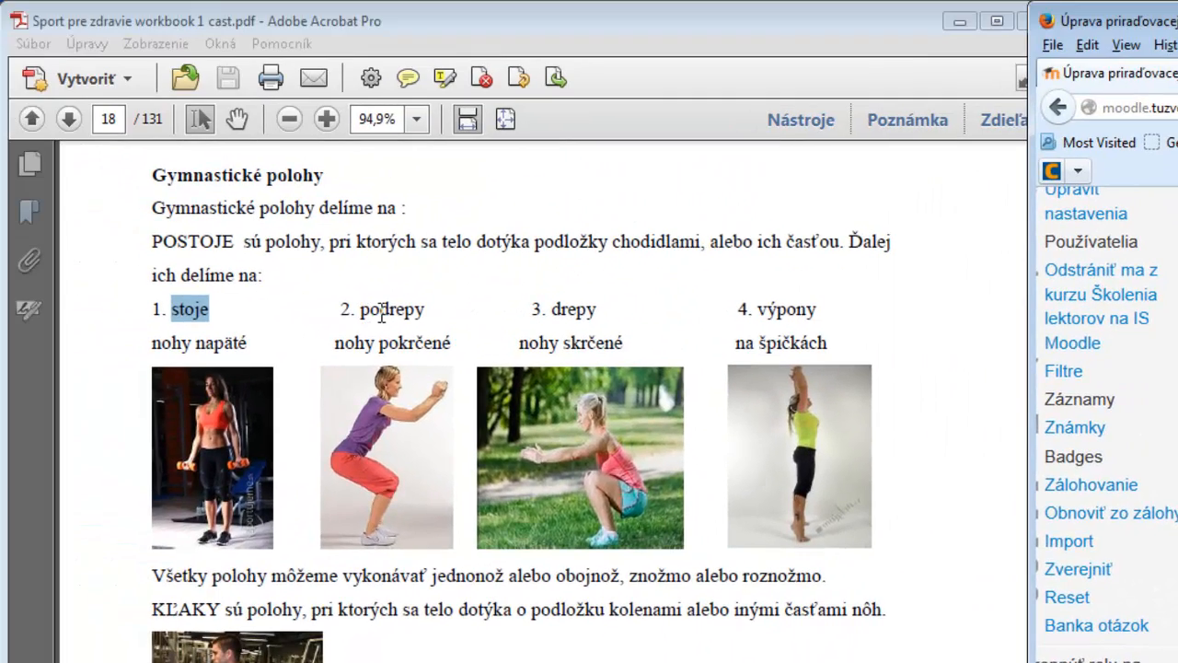
left_click(382, 310)
double_click(381, 310)
key("ctrl+c")
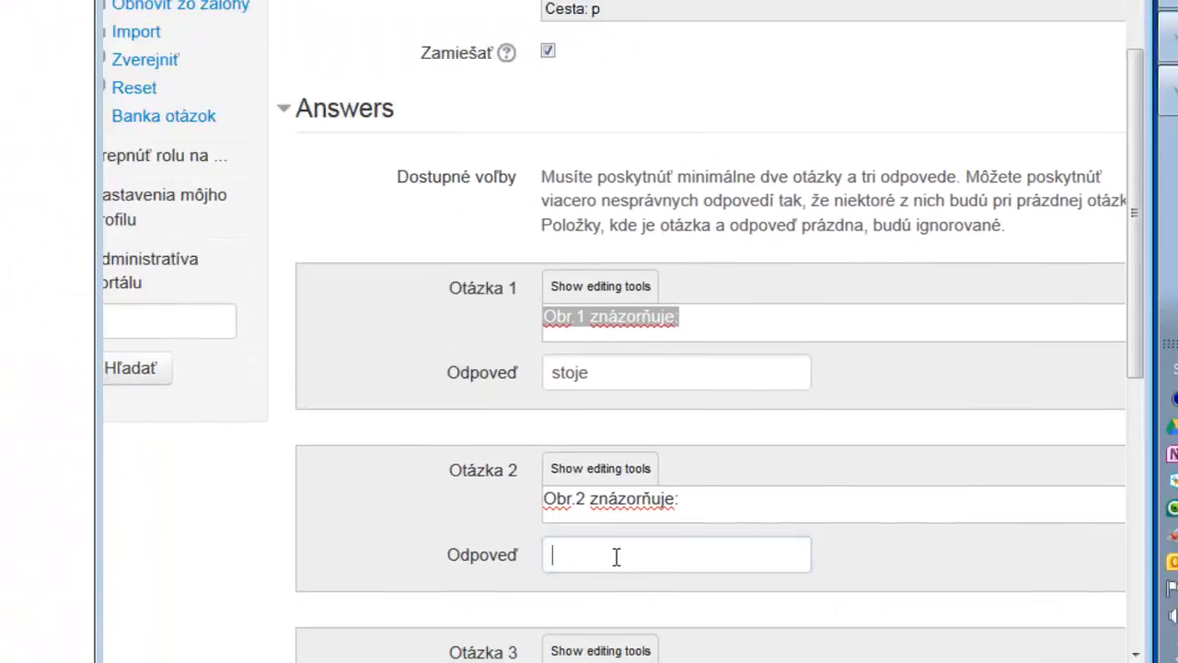
left_click(617, 556)
key("ctrl+v")
Fill in Otázka 3 with "Obr.3 znázorňuje:" and the answer "drepy".
scroll(616, 556, "down", 5)
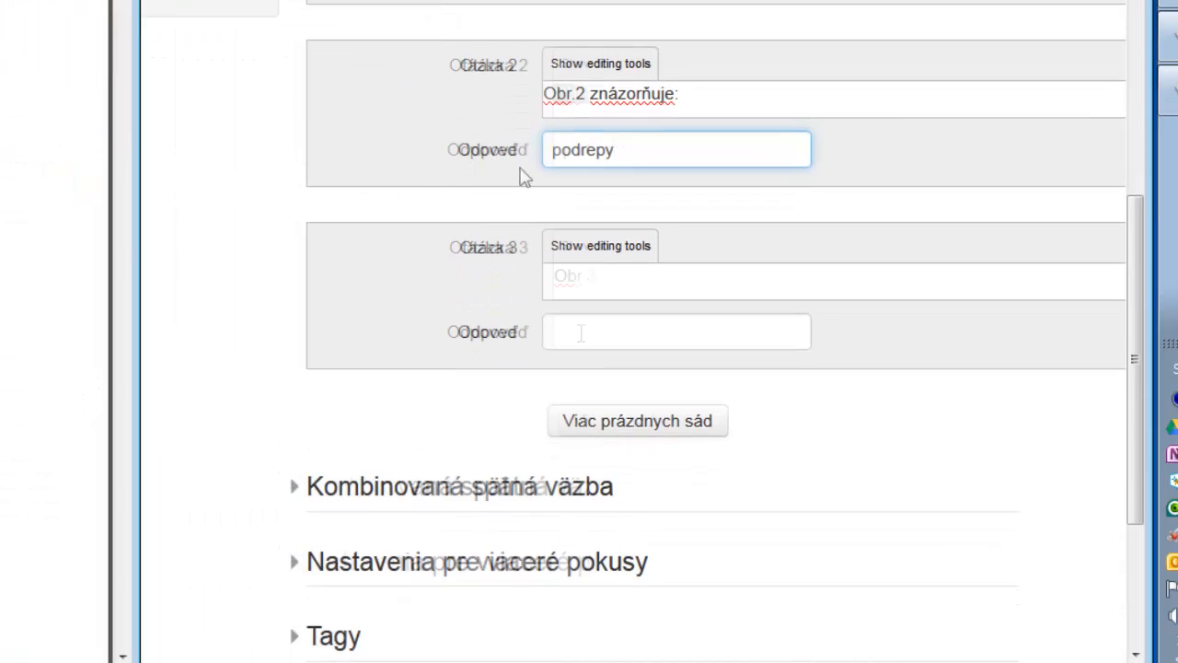
left_click(566, 333)
type("drepy")
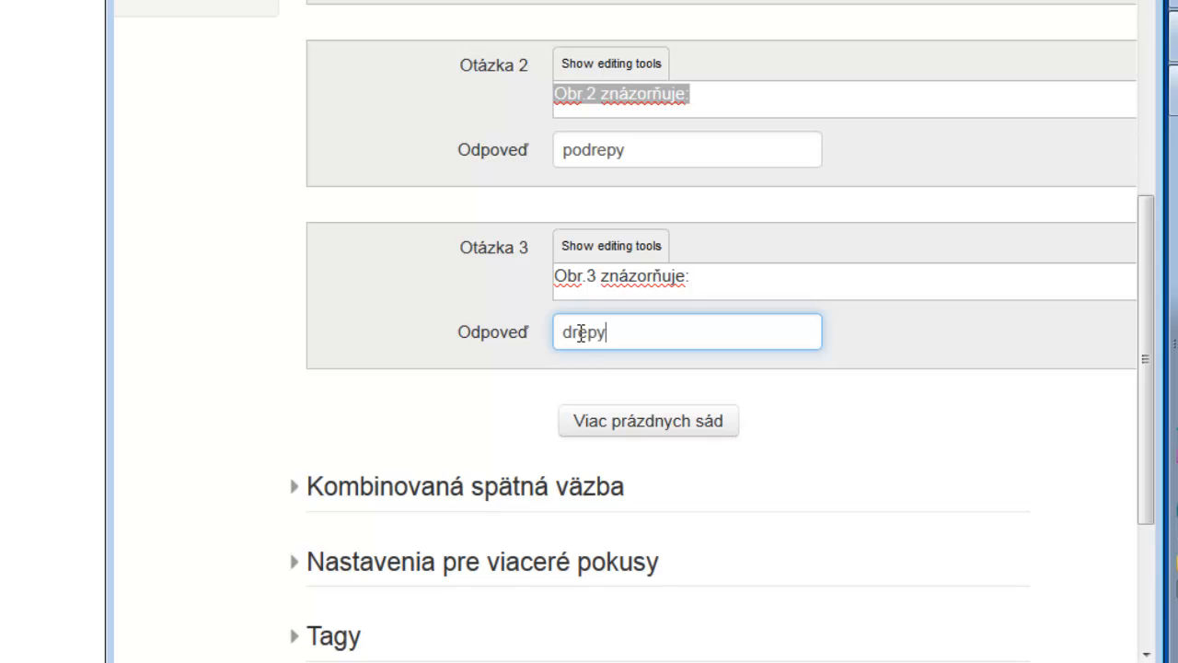
Add more blank question sets and enter "Obr.4 znázorňuje:" as the text of Otázka 4, reusing the Otázka 3 text.
left_click(637, 431)
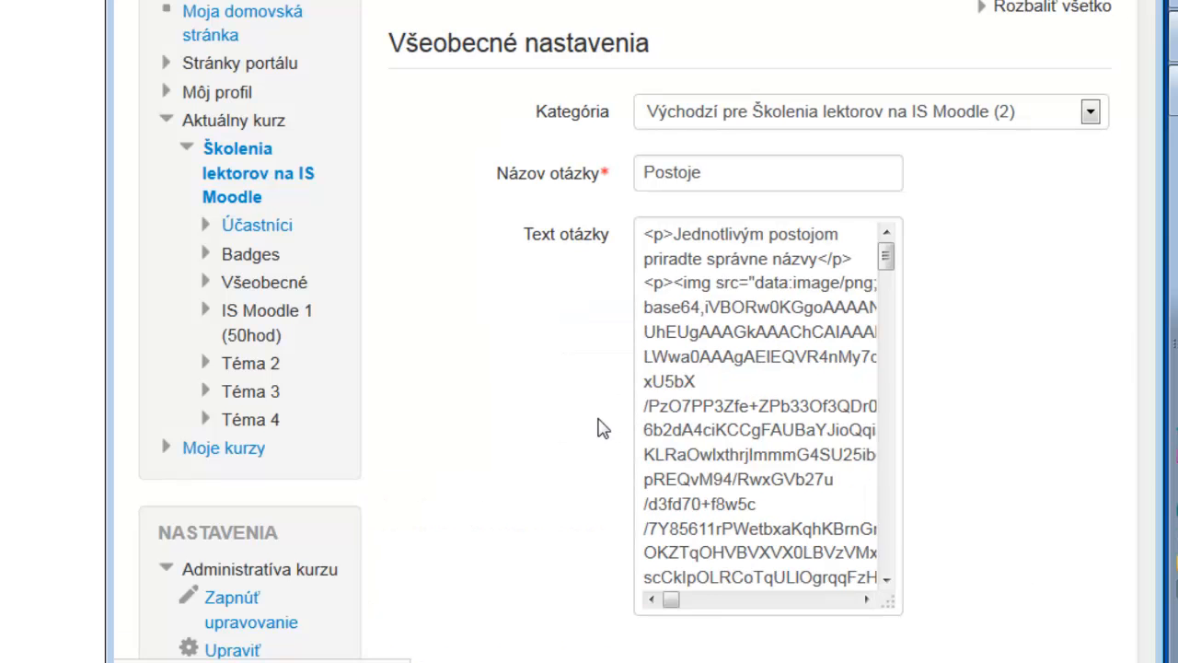
scroll(597, 428, "down", 10)
scroll(597, 428, "down", 4)
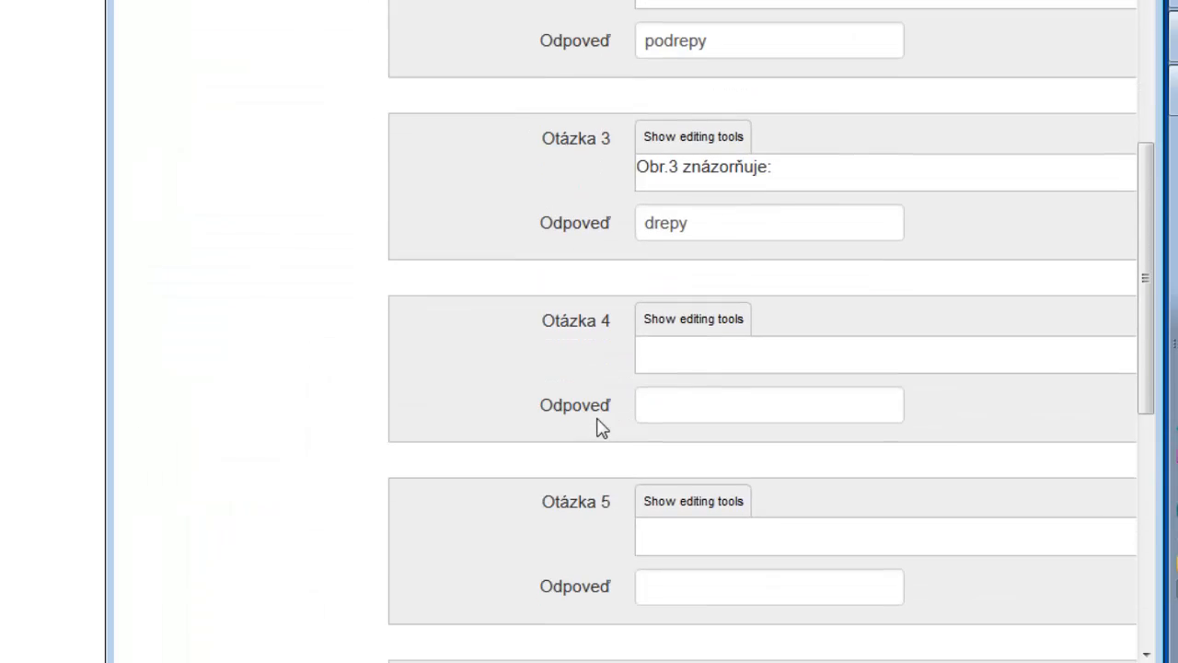
left_click_drag(775, 167, 586, 176)
key("ctrl+c")
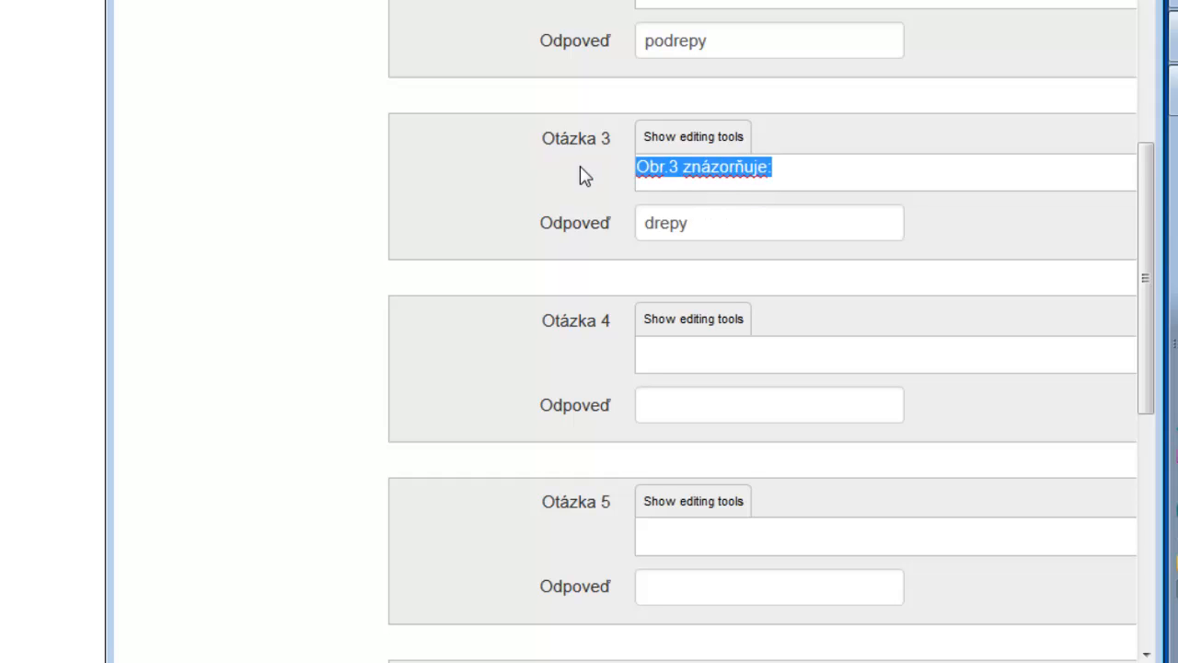
left_click(666, 349)
key("ctrl+v")
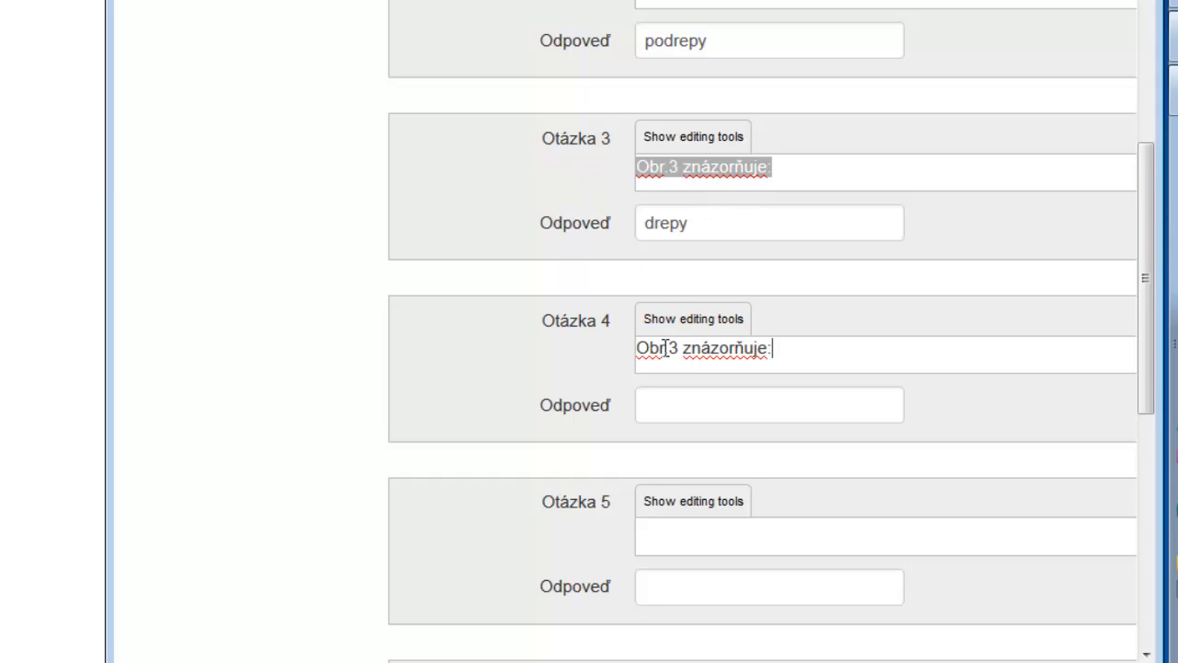
left_click(679, 348)
key("BackSpace")
type("4")
Check the fourth exercise name in the PDF and enter "výpony" as the answer to Otázka 4.
left_click(668, 401)
key("alt+Tab")
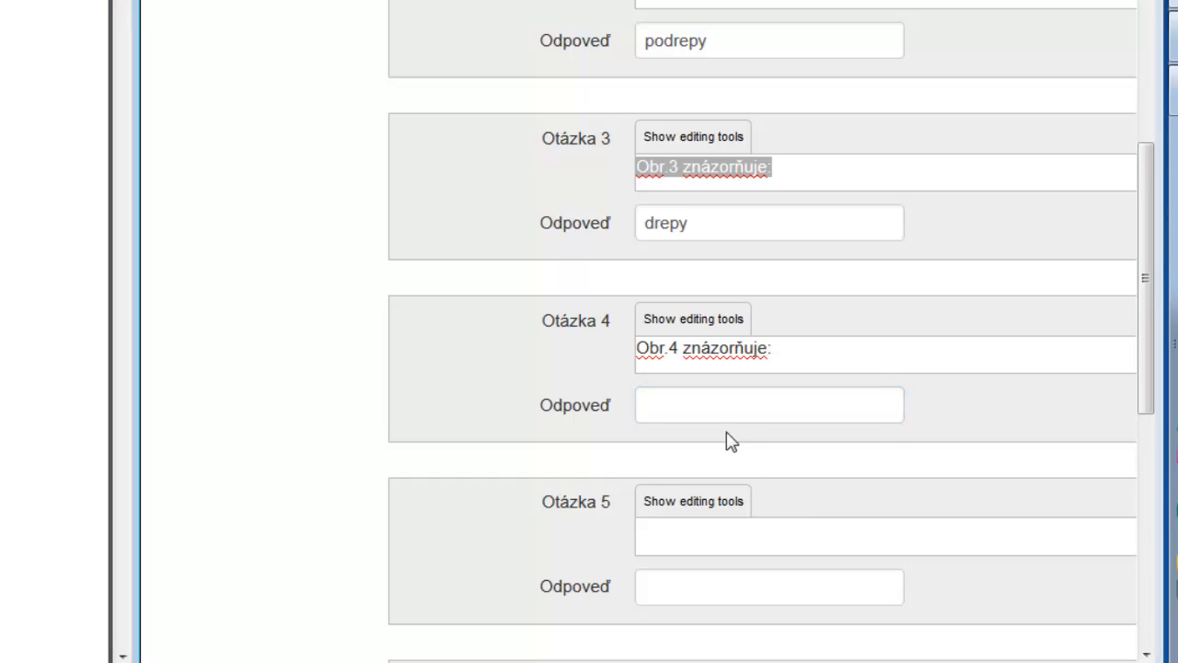
left_click(708, 405)
type("výpony")
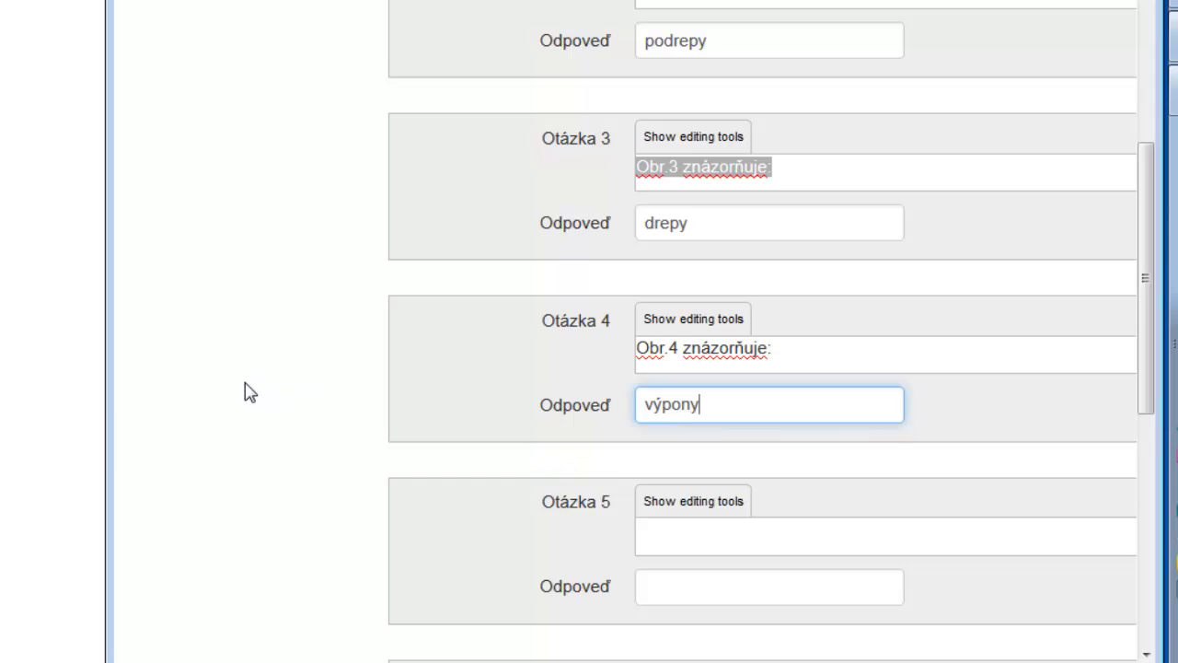
Set the penalty for each incorrect attempt to 0% in the multiple-attempts settings (Nastavenia pre viaceré pokusy).
scroll(245, 390, "down", 5)
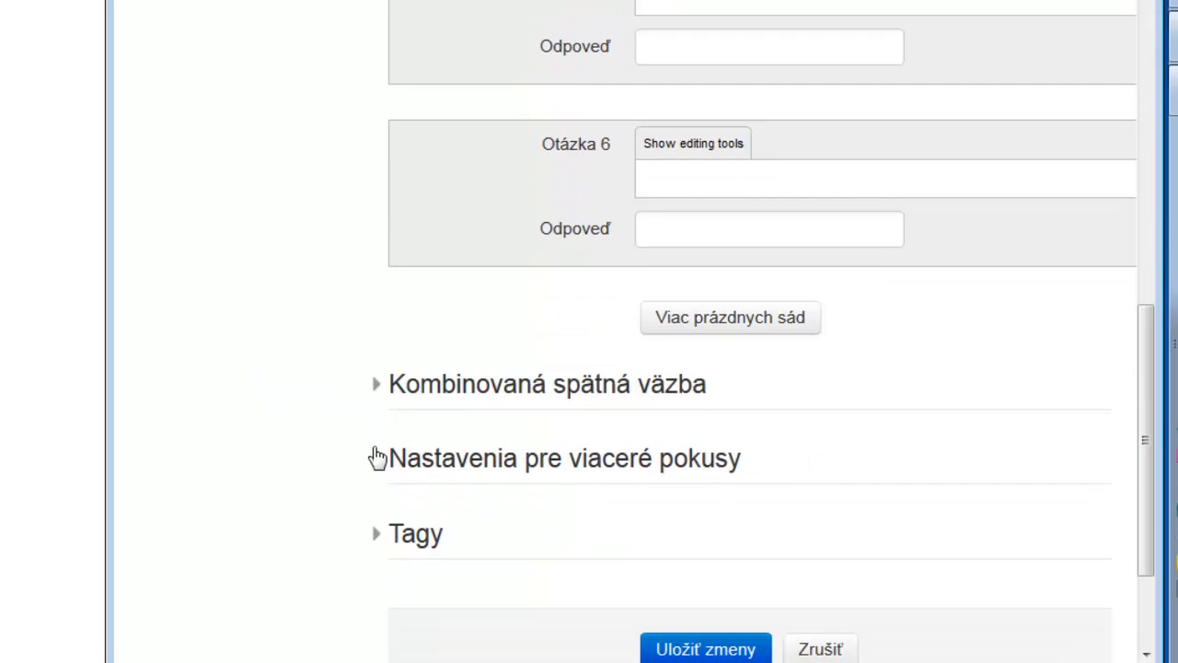
left_click(388, 466)
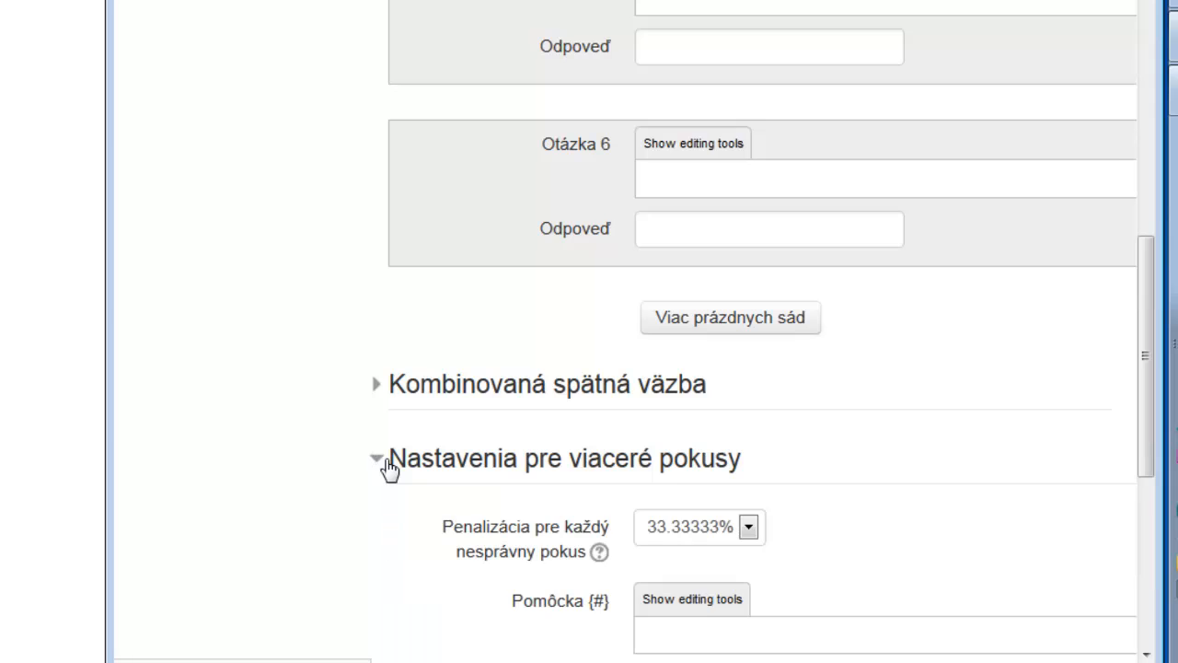
scroll(387, 469, "down", 3)
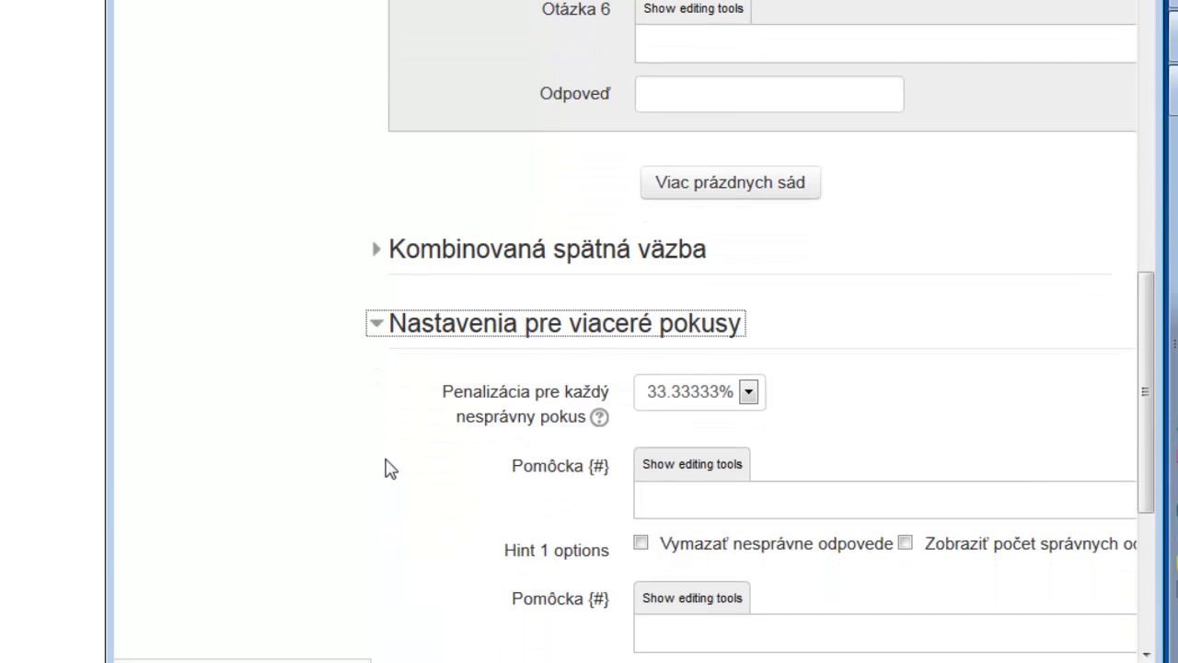
left_click(748, 392)
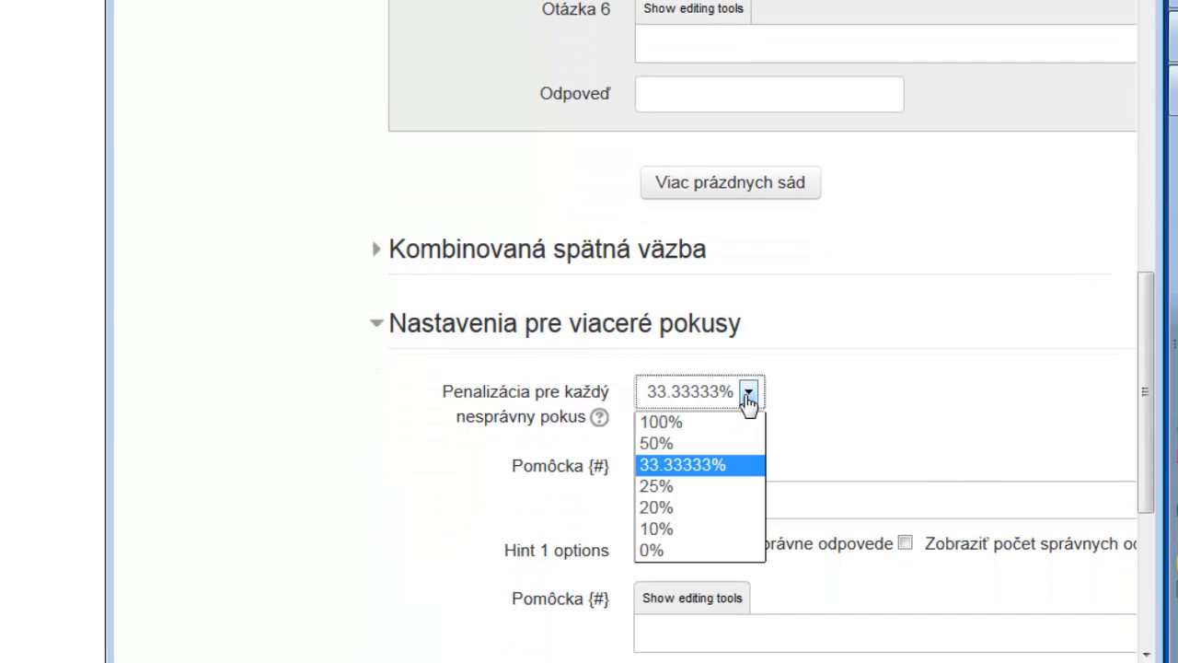
left_click(698, 550)
Save the "Postoje" question to the question bank.
scroll(326, 475, "down", 6)
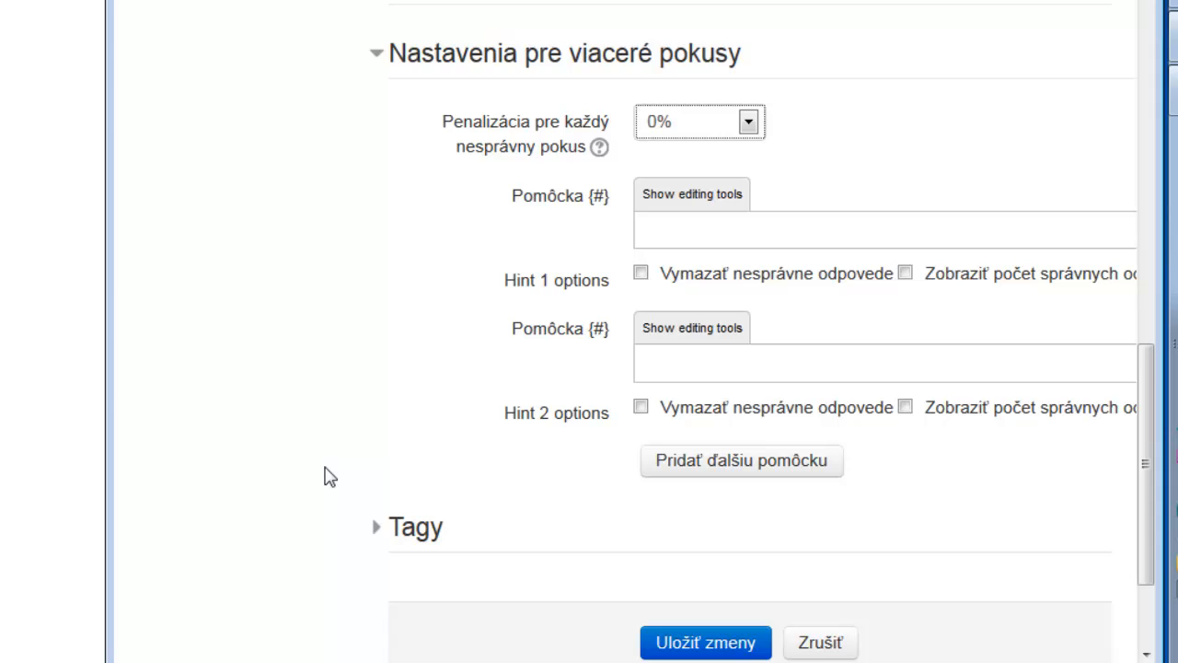
scroll(327, 422, "down", 3)
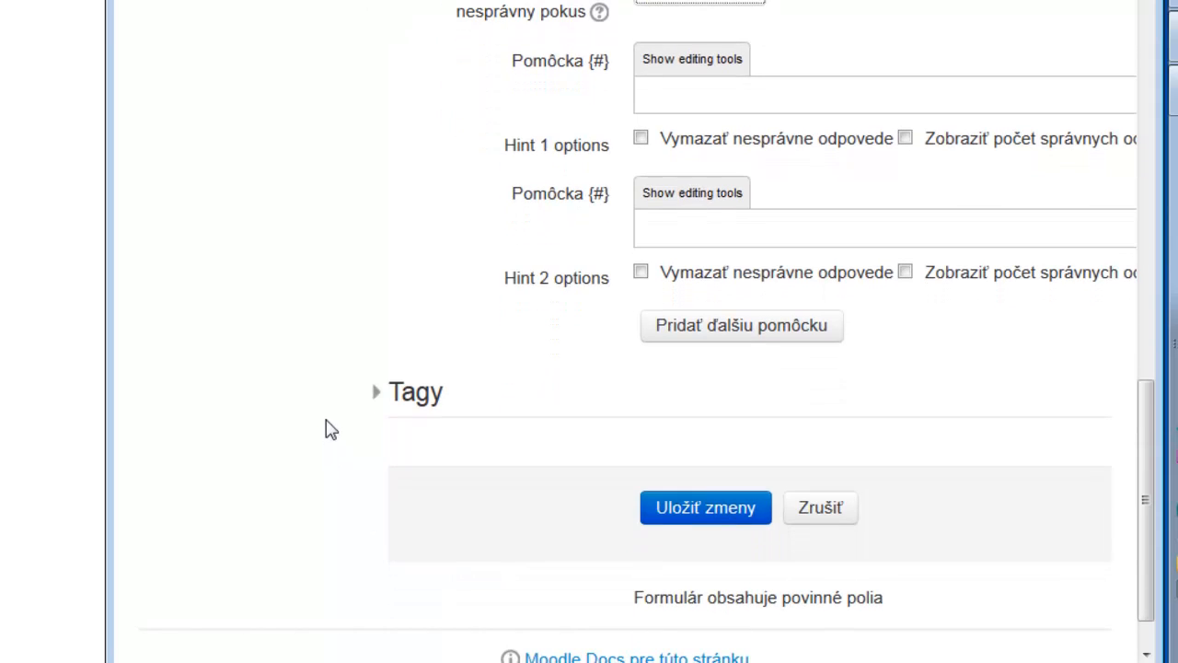
left_click(699, 514)
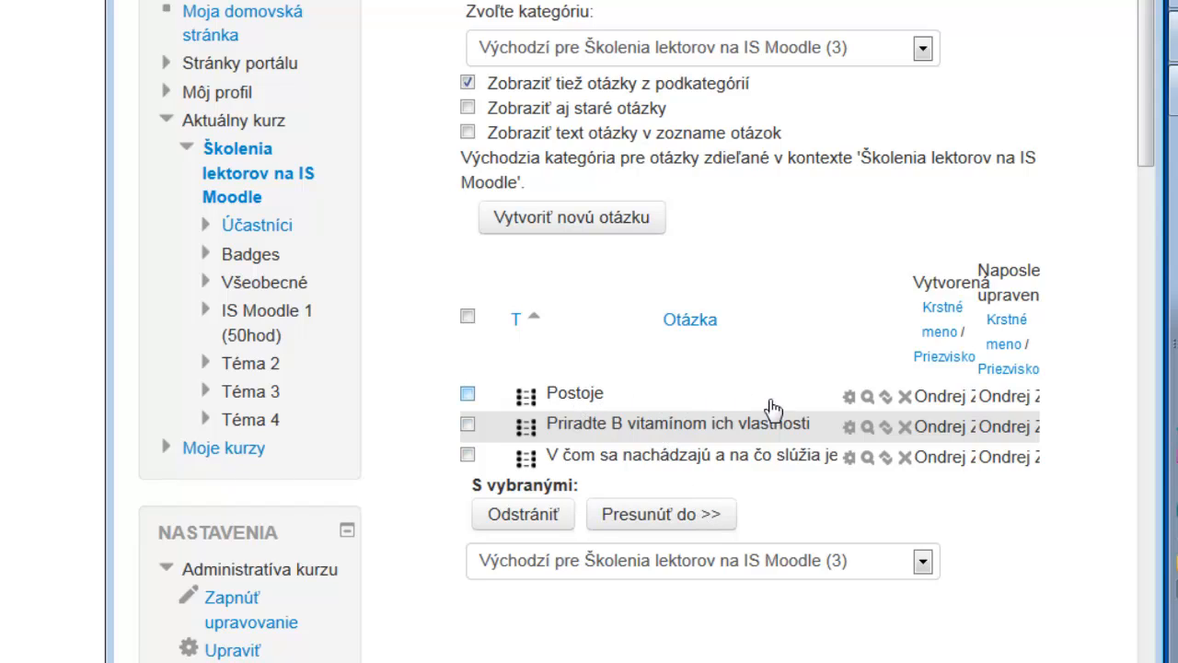
Preview the "Postoje" question in a maximized window and match Obr.3 with drepy, Obr.2 with podrepy, Obr.1 with stoje and Obr.4 with výpony.
left_click(867, 398)
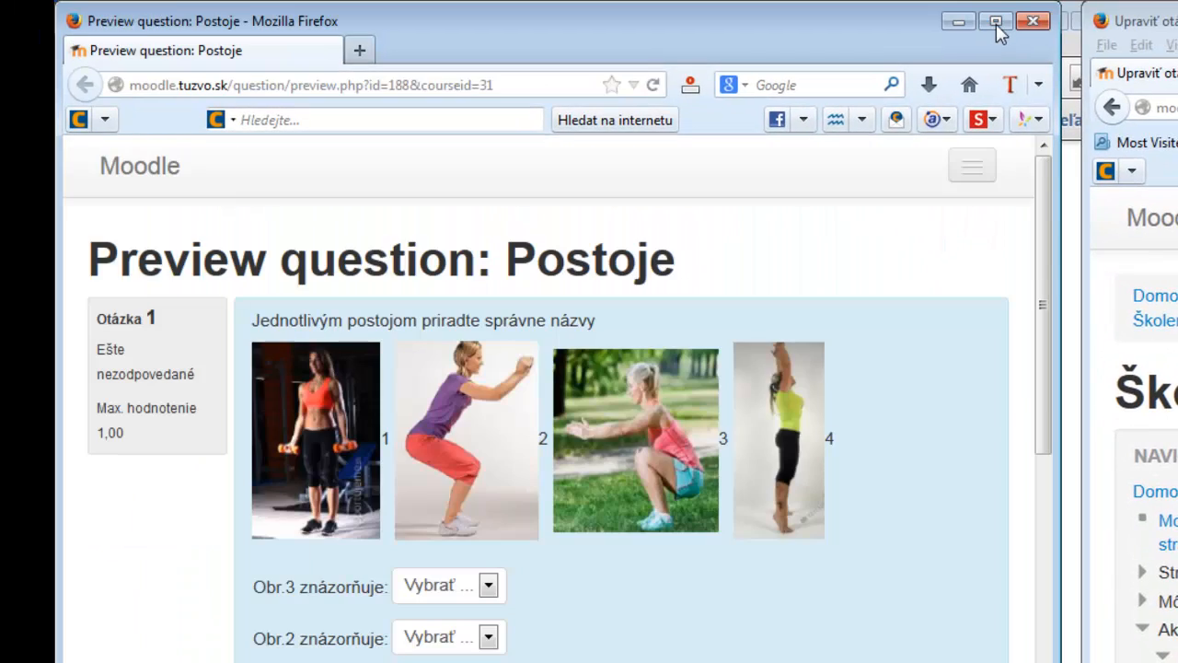
left_click(996, 22)
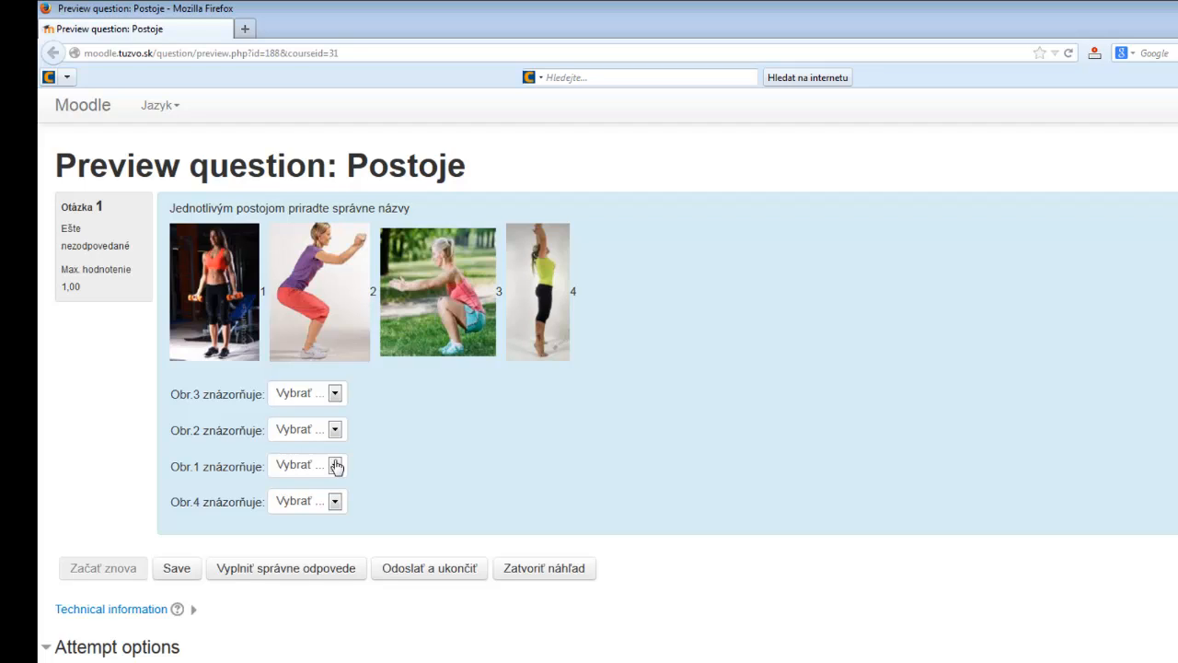
left_click(335, 394)
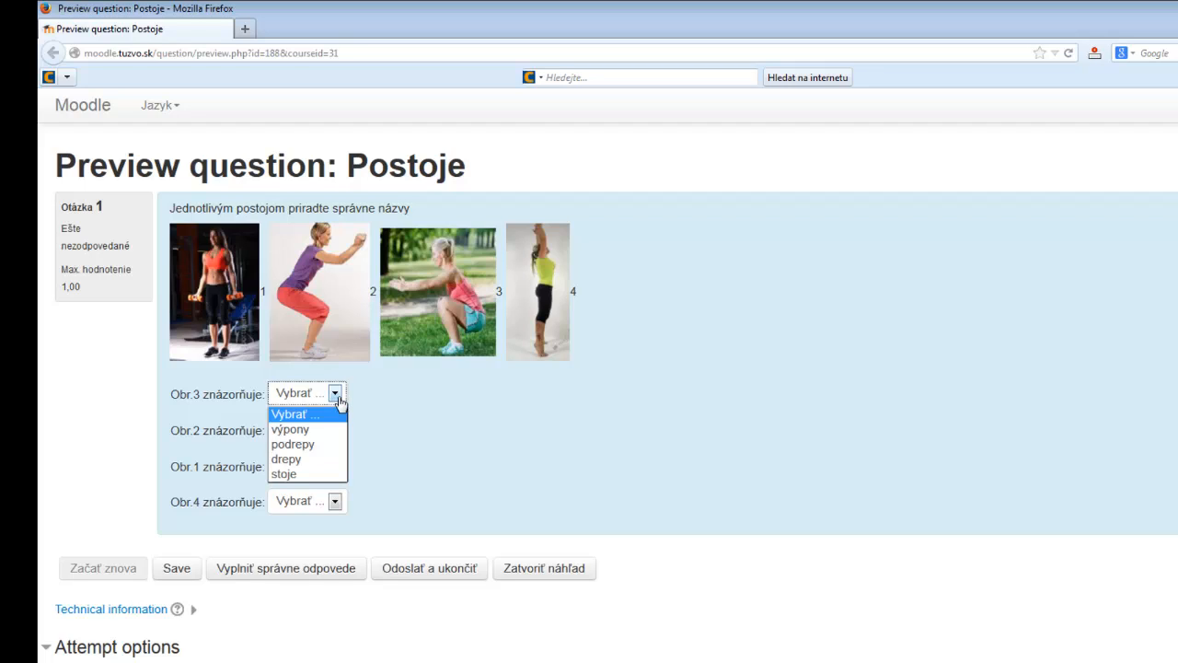
left_click(322, 458)
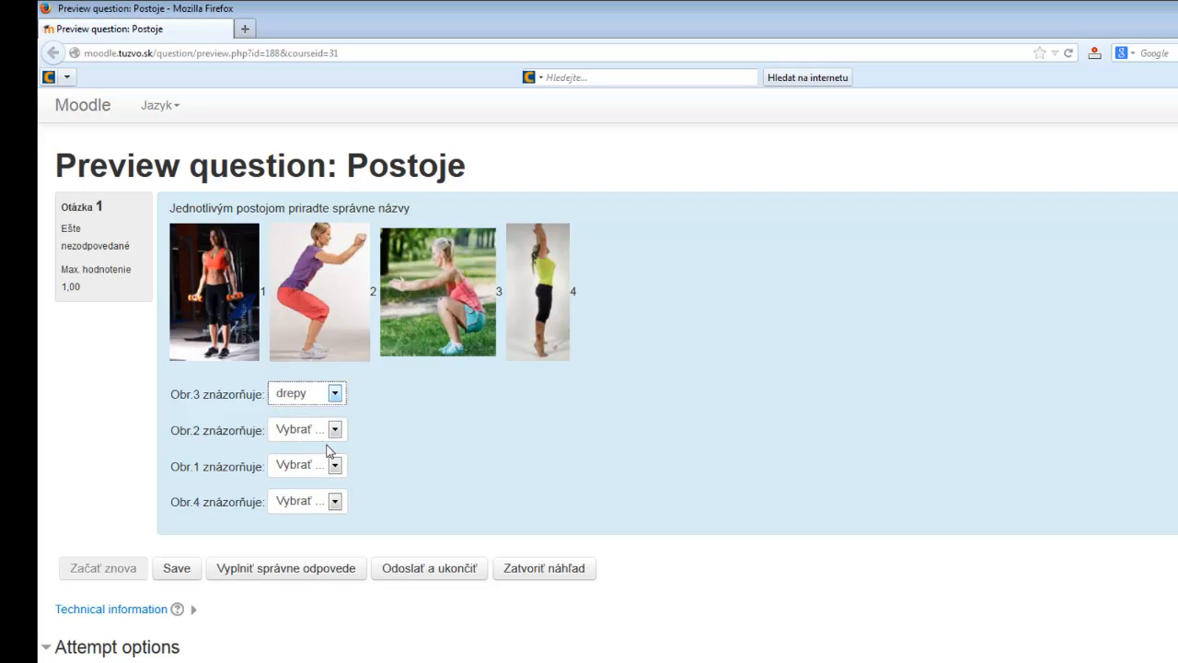
left_click(335, 430)
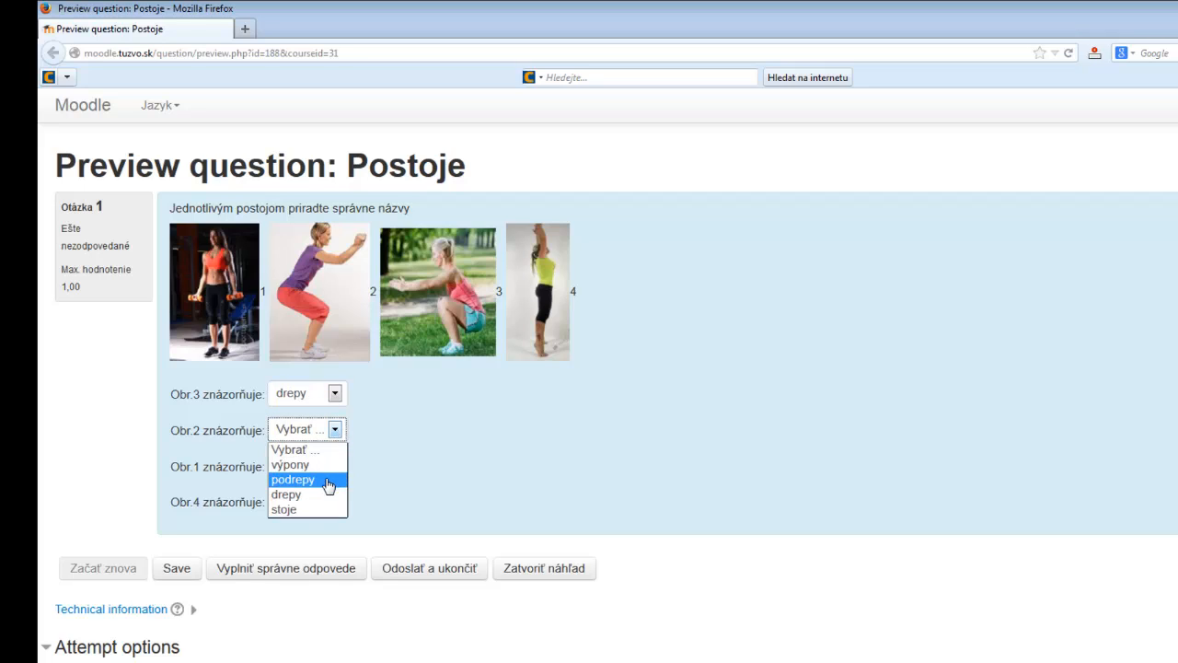
left_click(329, 483)
left_click(337, 470)
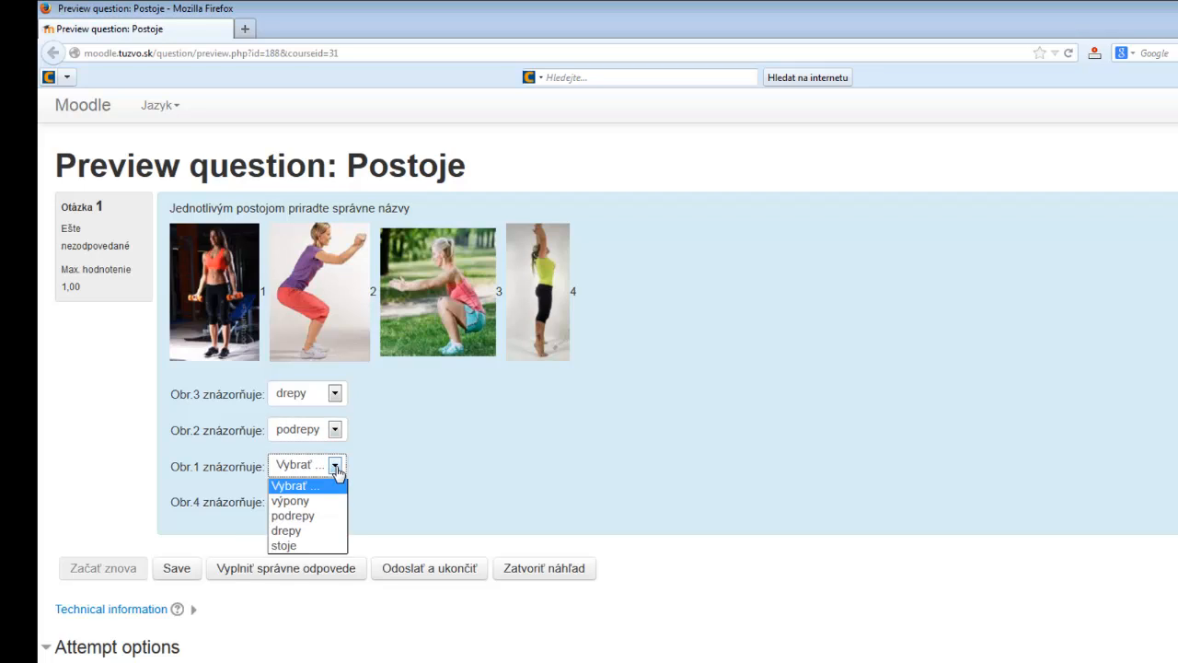
left_click(334, 545)
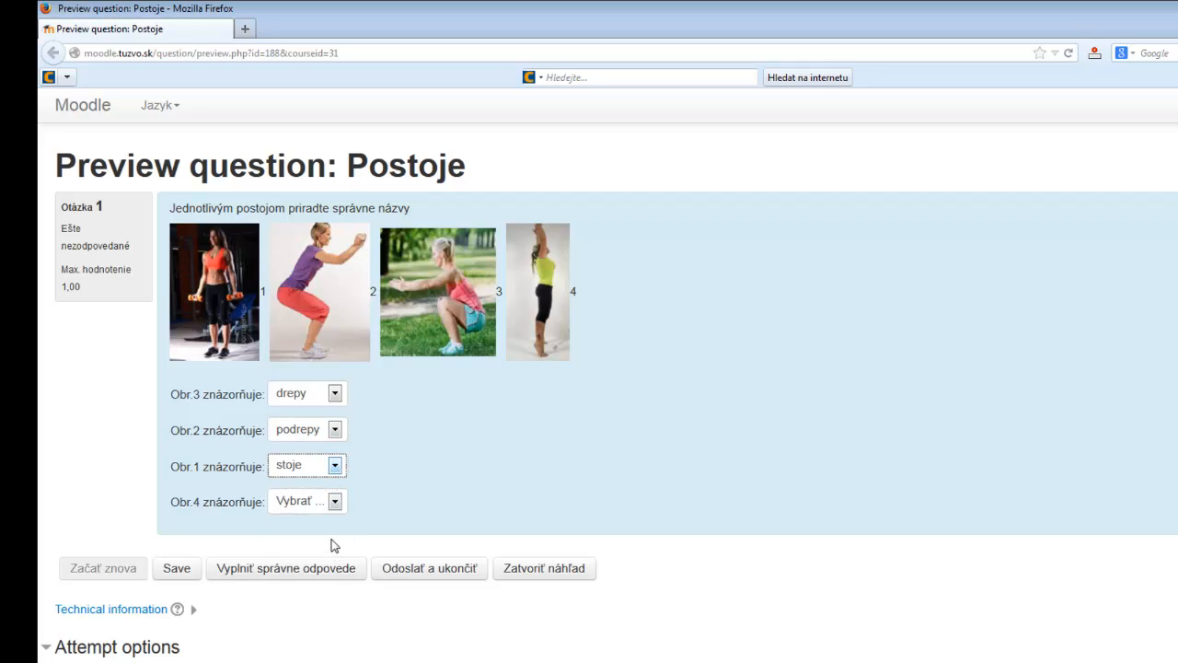
left_click(336, 509)
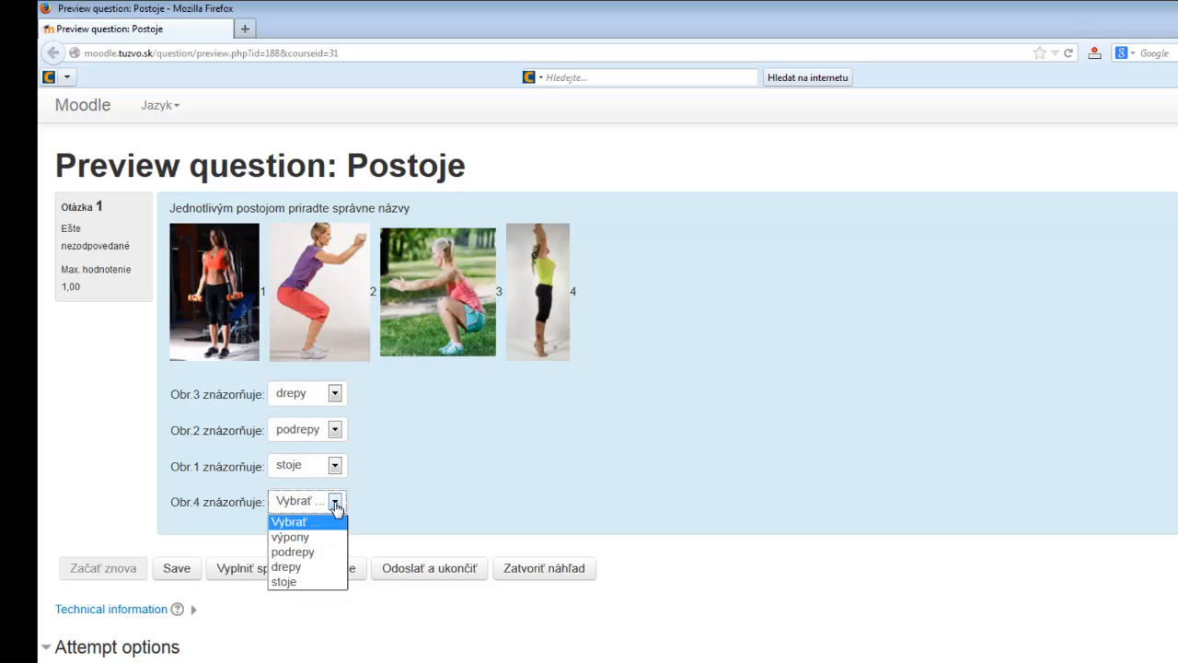
left_click(331, 538)
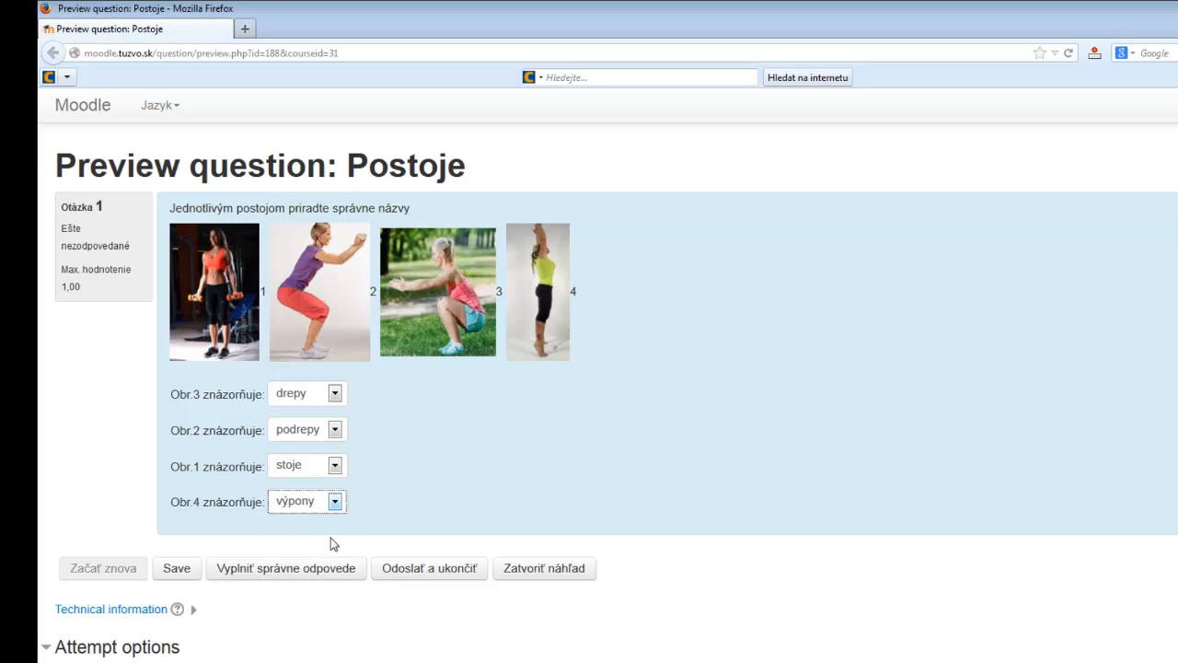
Submit and finish the preview attempt, and close the question preview.
left_click(445, 570)
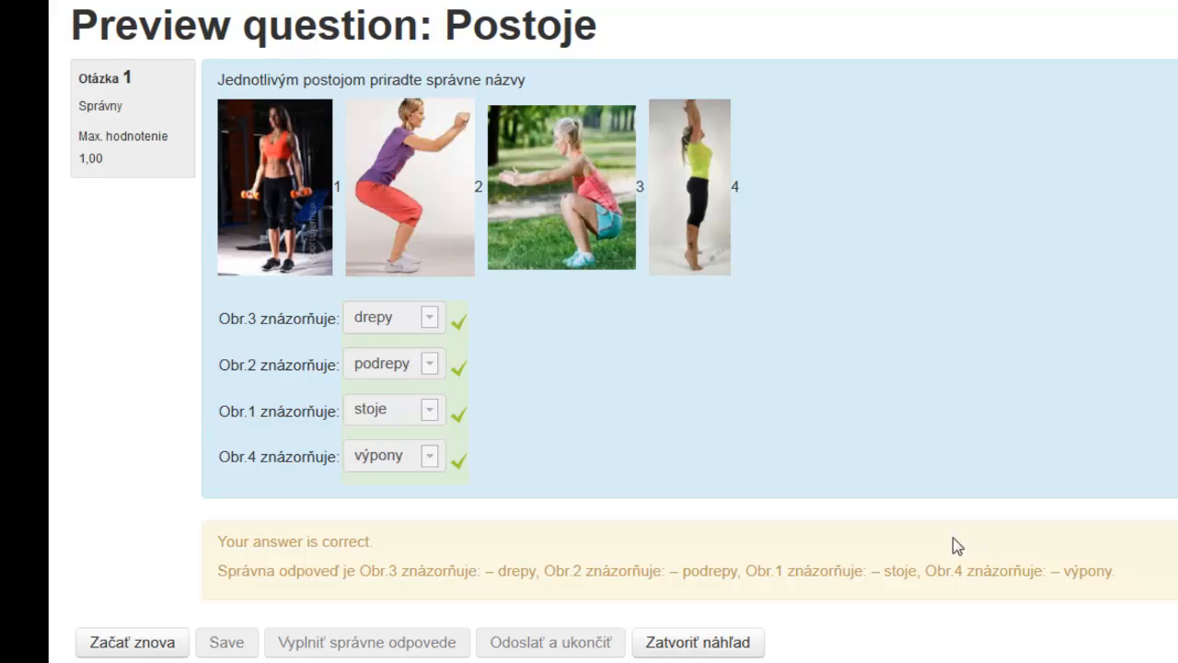
left_click(703, 645)
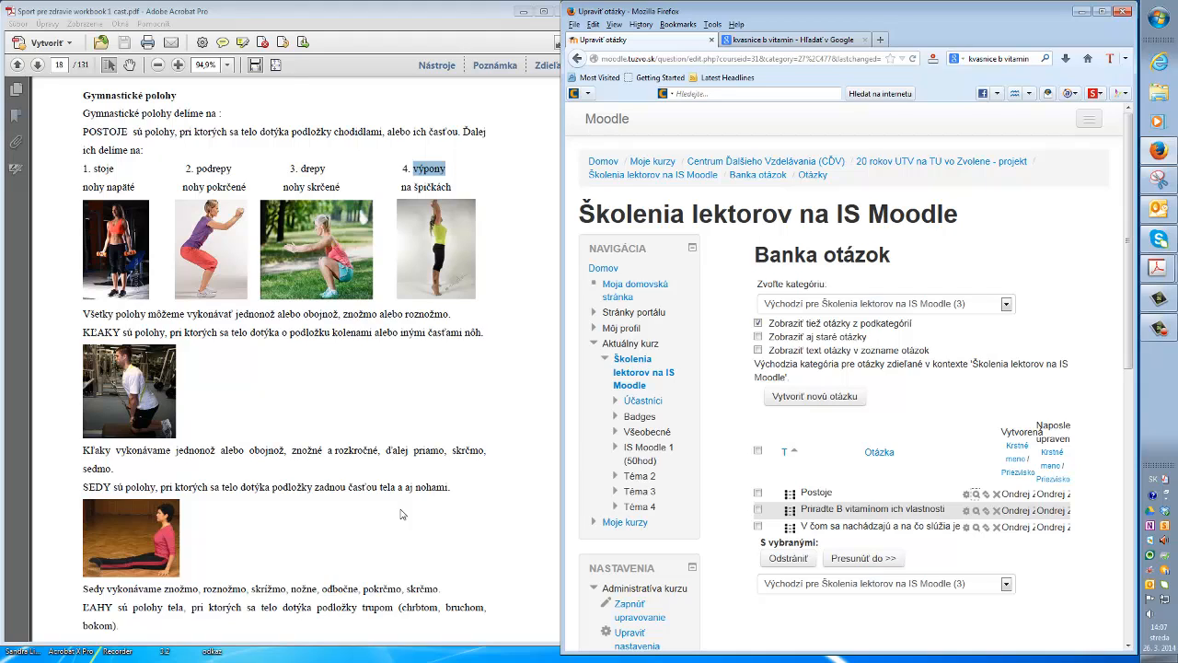
left_click_drag(113, 487, 449, 487)
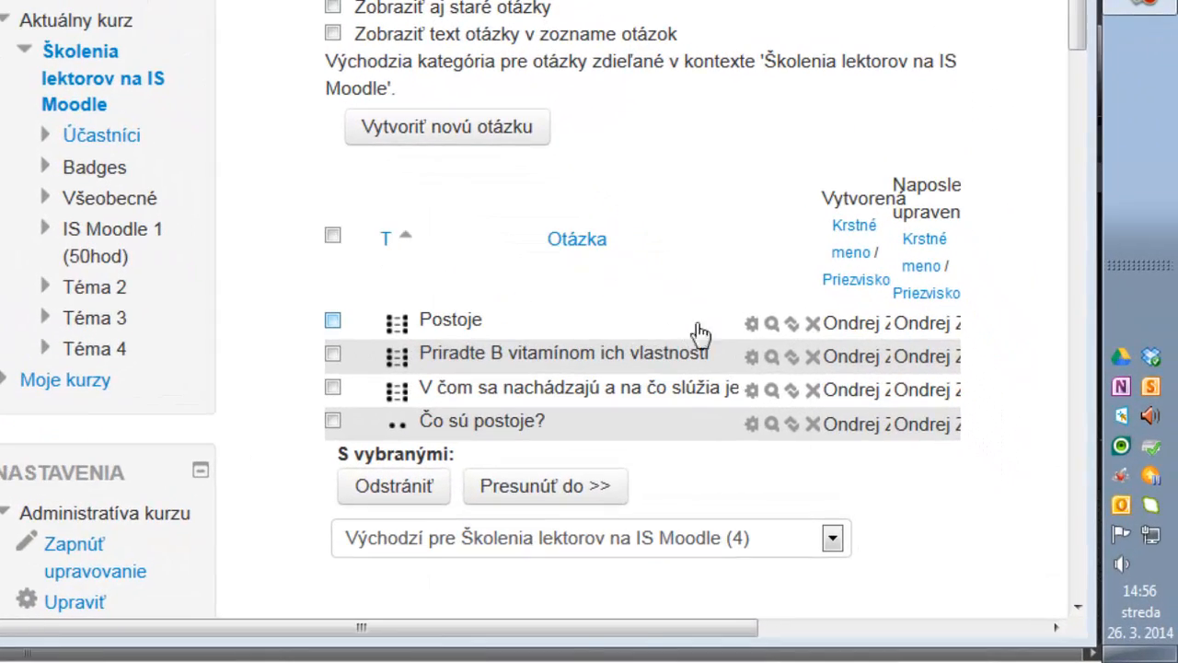
Open the "Postoje" question for editing and review its question text with the four numbered pictures.
left_click(753, 324)
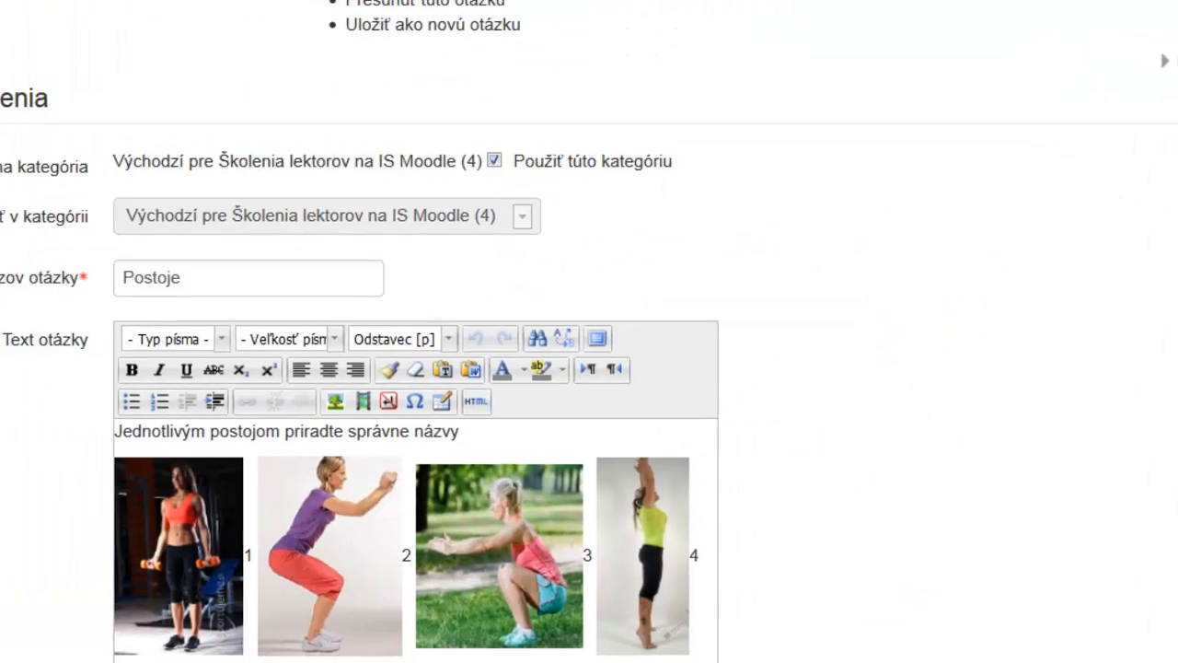
scroll(441, 74, "down", 3)
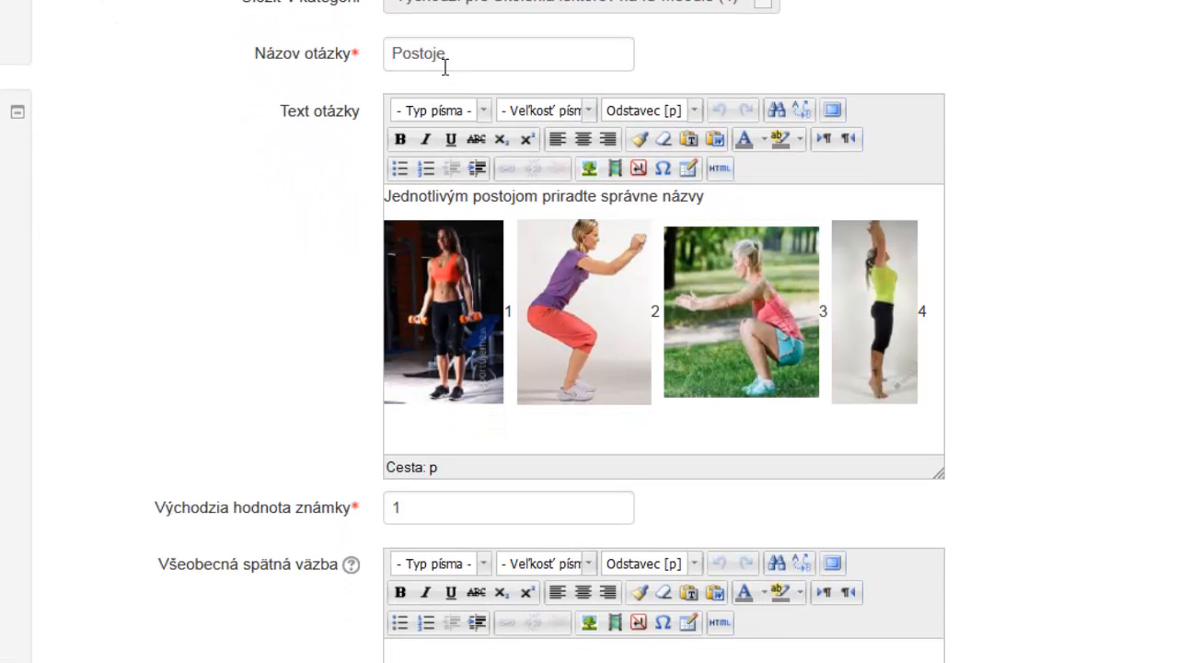
scroll(445, 67, "down", 2)
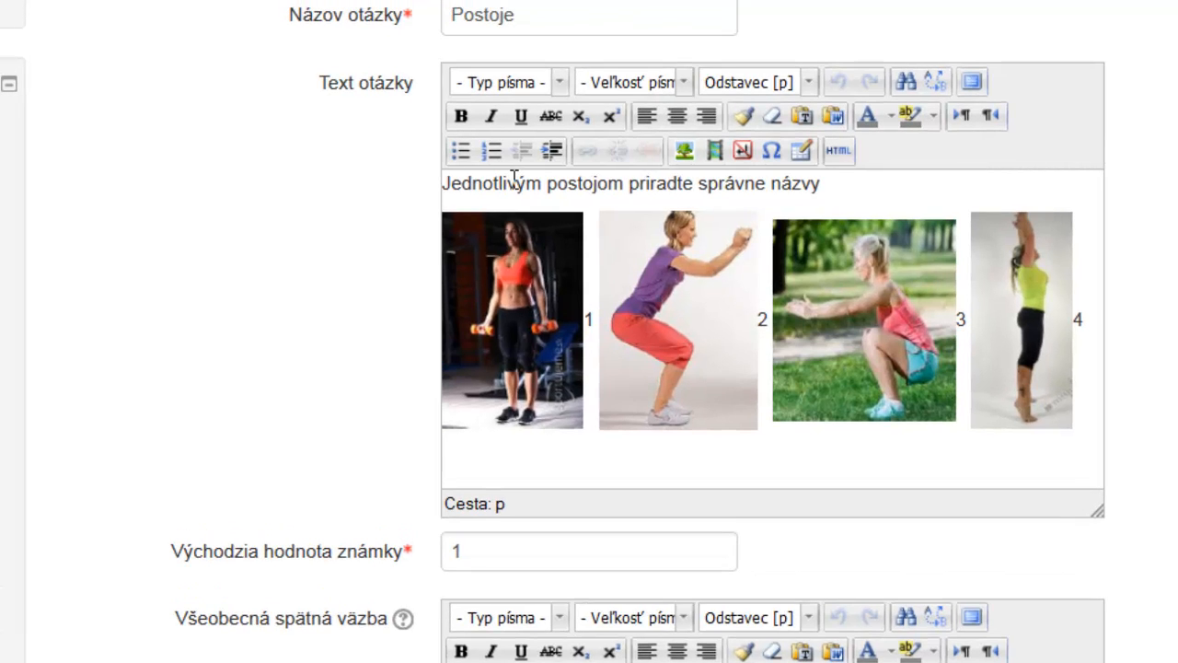
Resize the first picture to 98 x 150 px with its proportions kept, and update it without an image description.
left_click(519, 295)
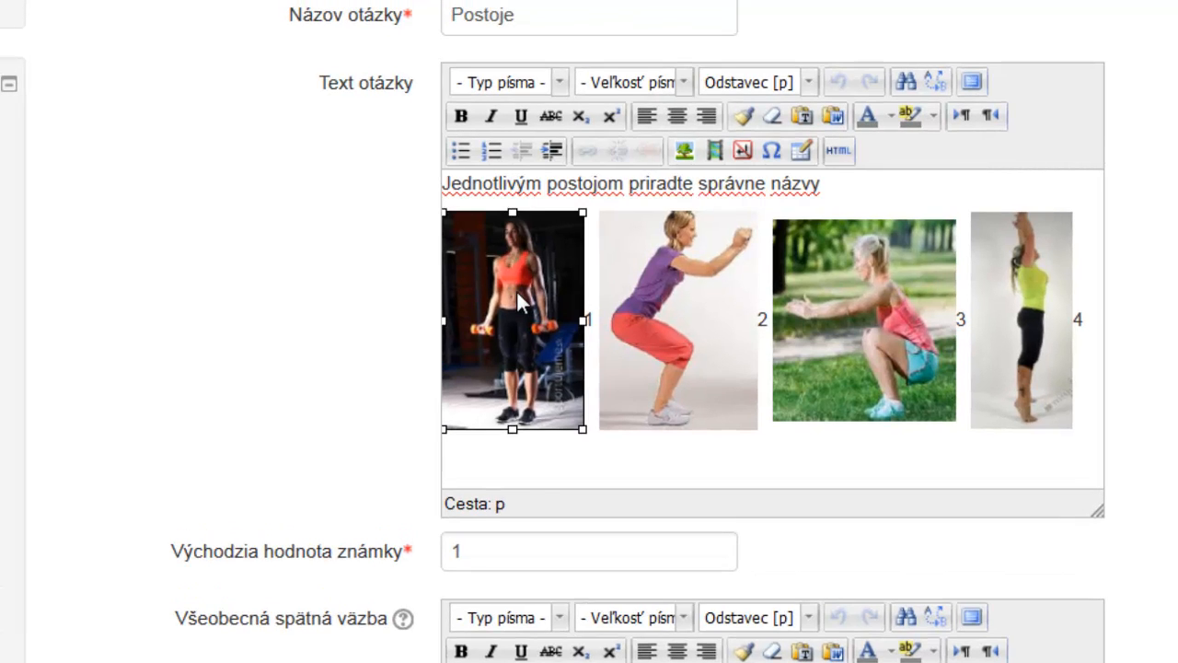
left_click(684, 154)
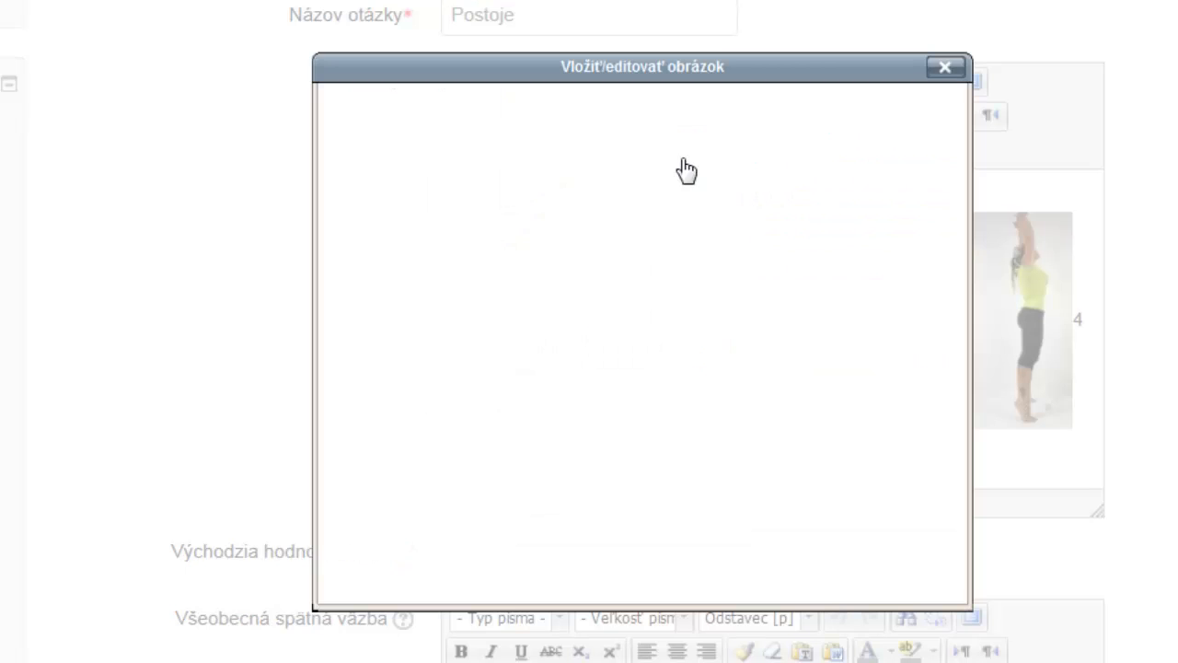
left_click(446, 115)
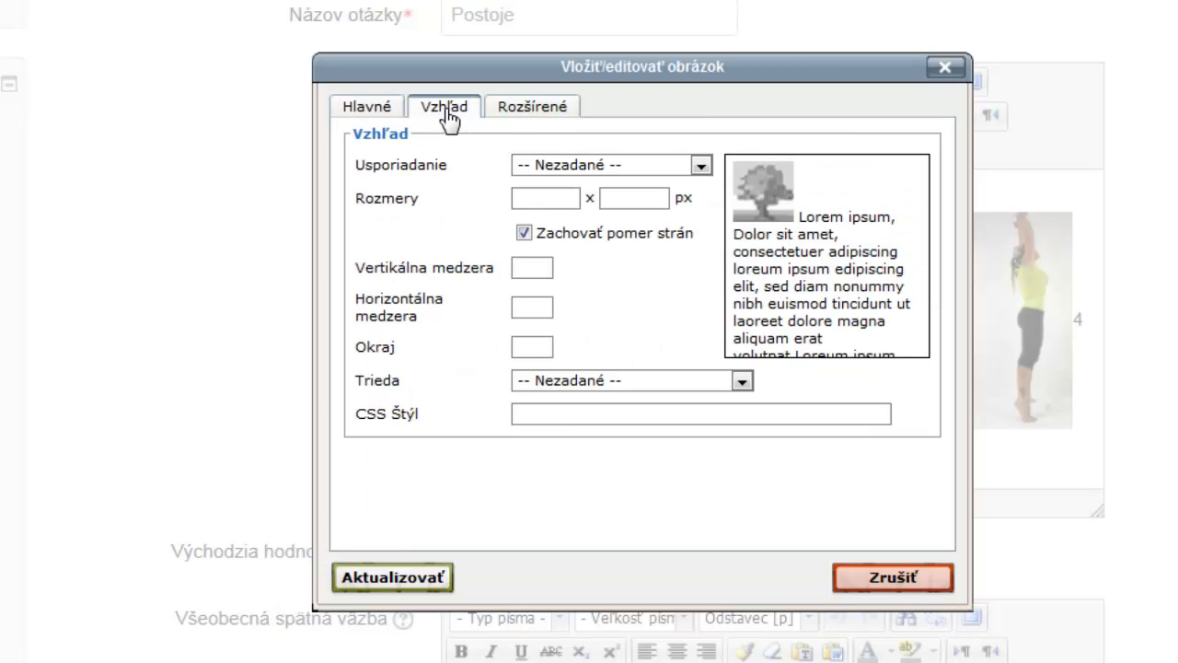
left_click(537, 197)
type("123")
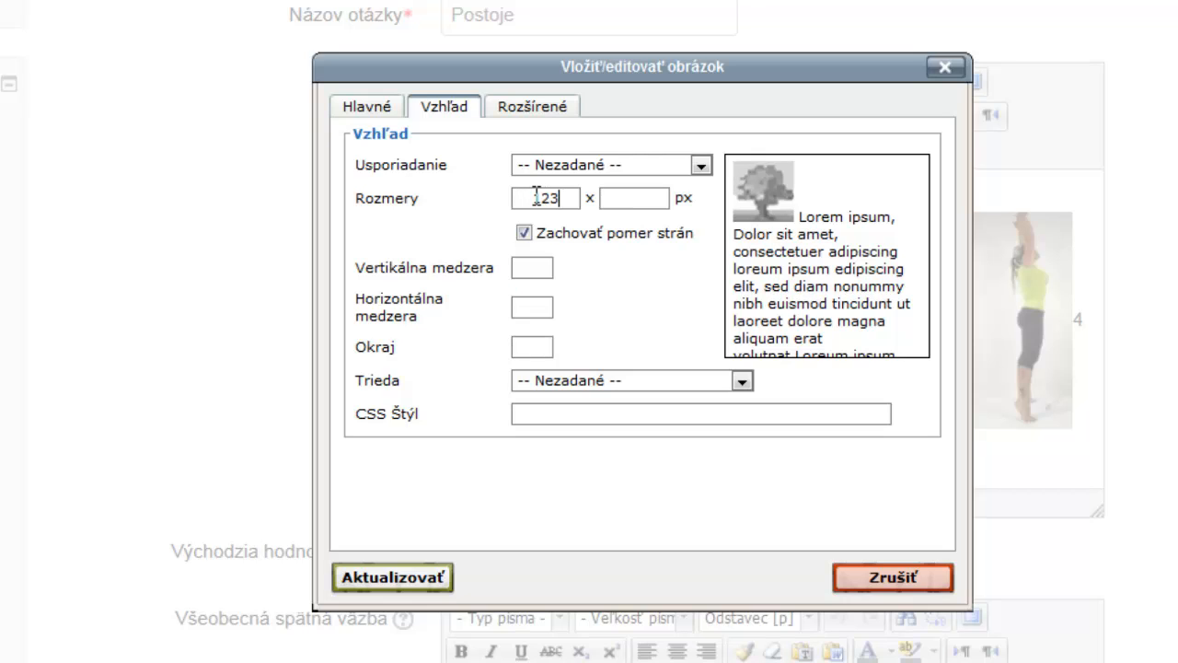
left_click(606, 198)
type("15")
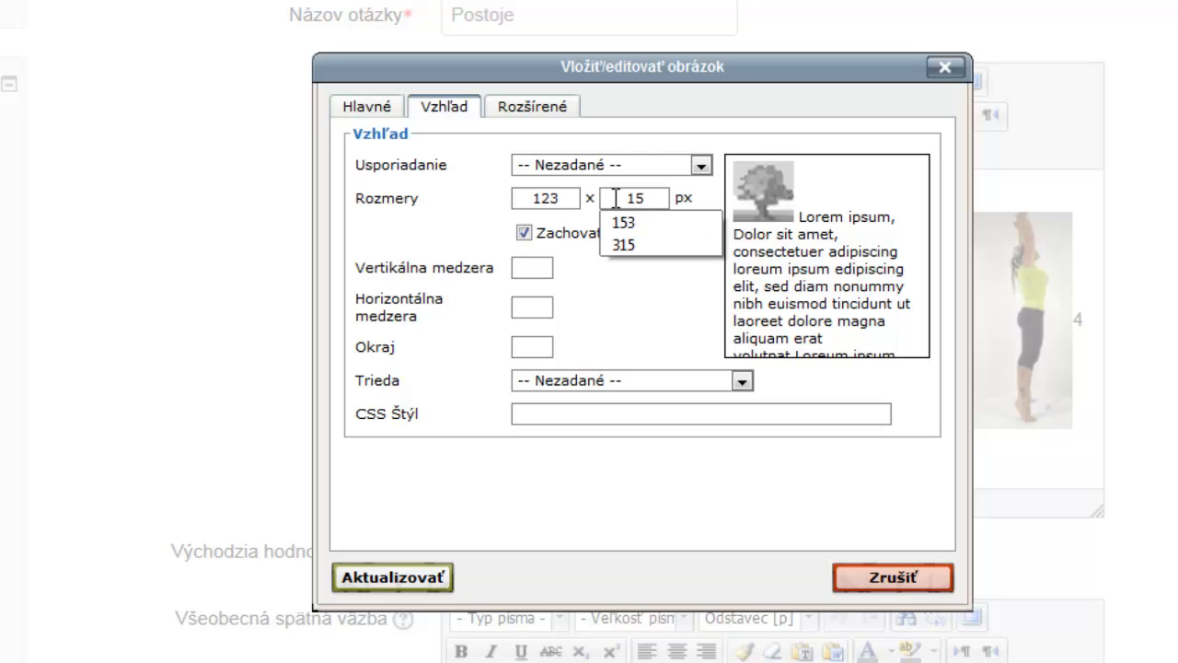
type("0")
left_click(571, 198)
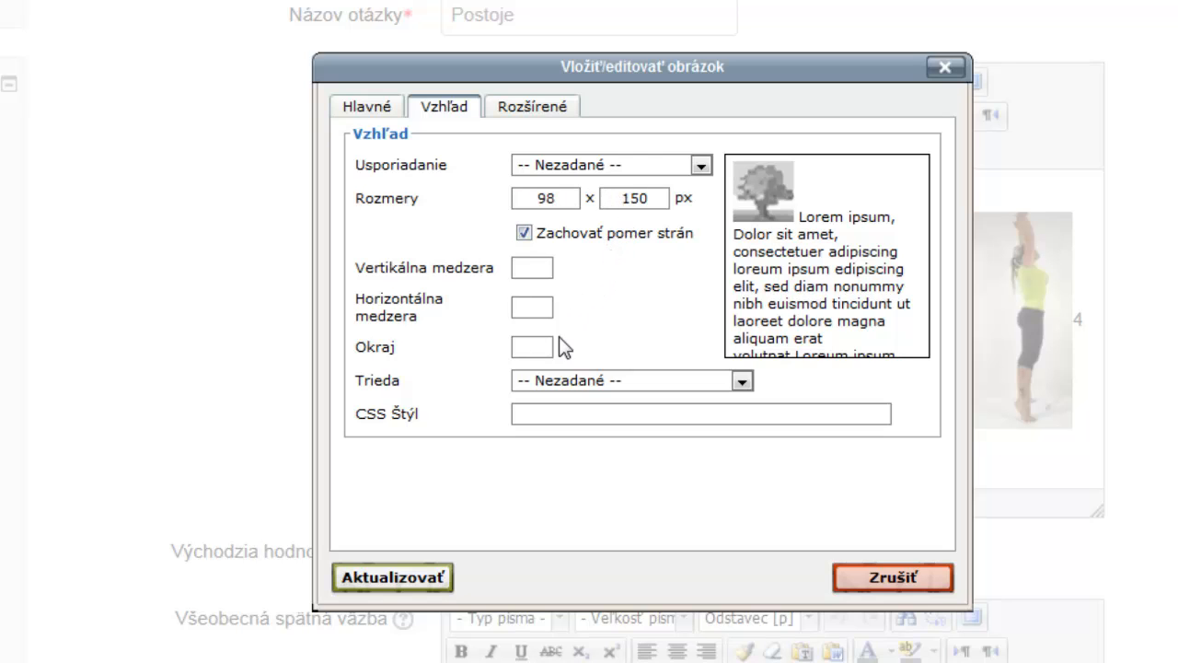
left_click(433, 577)
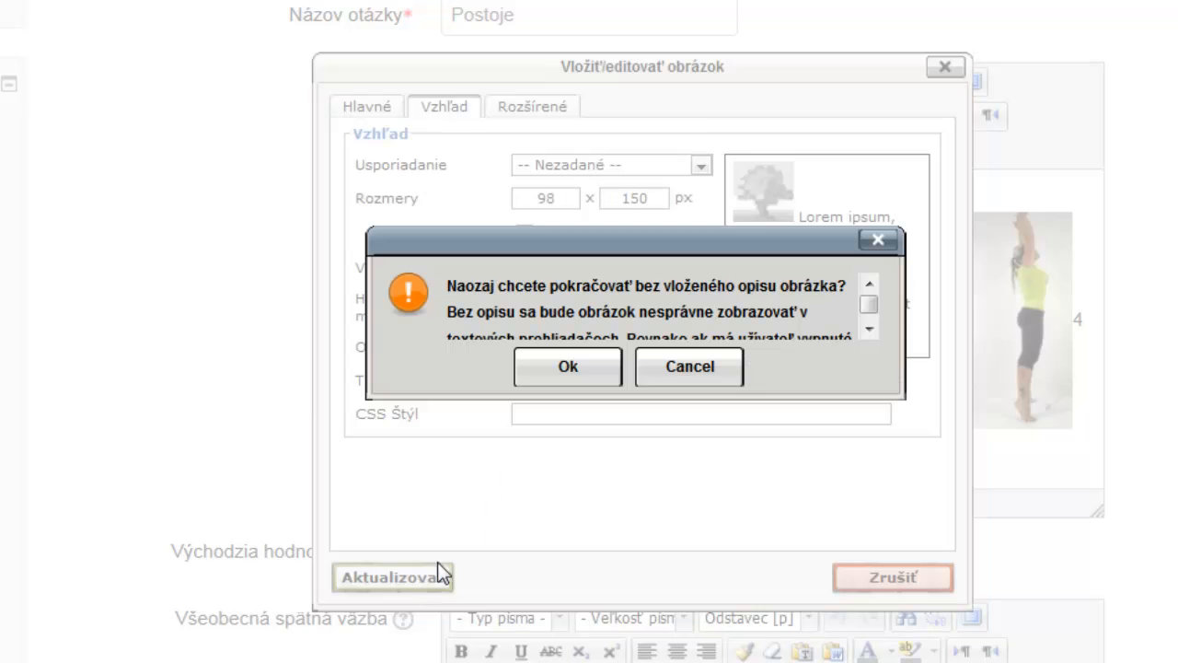
left_click(568, 367)
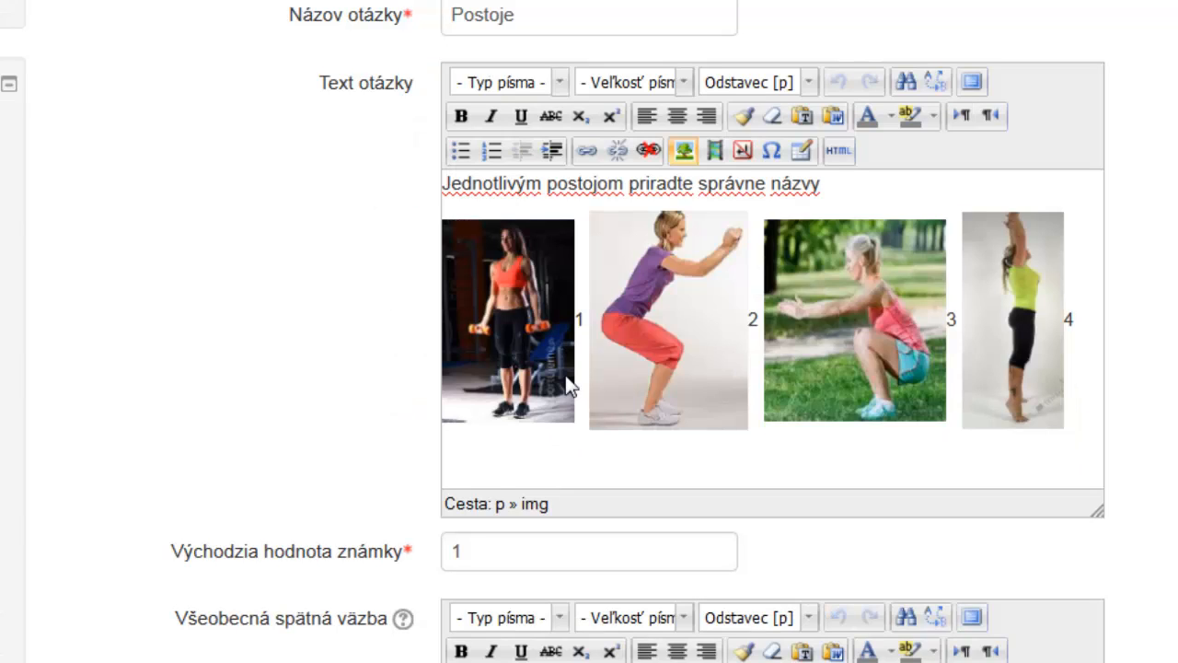
Resize the second picture to 108 x 150 px with its proportions kept, and update it without an image description.
left_click(650, 322)
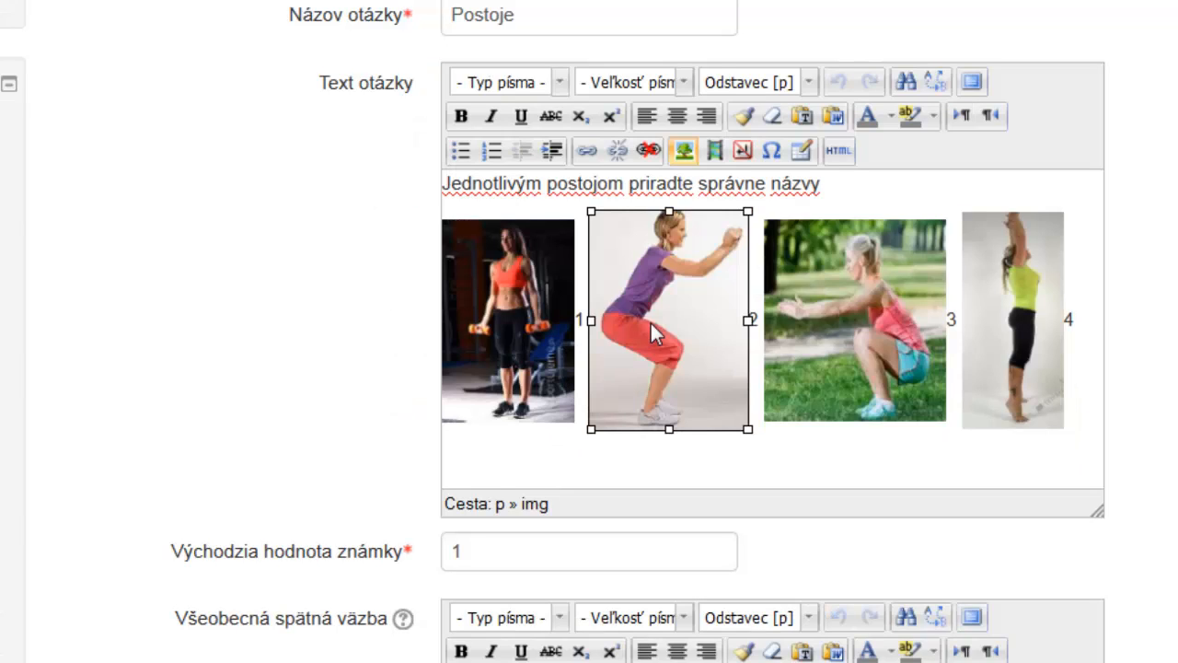
left_click(683, 151)
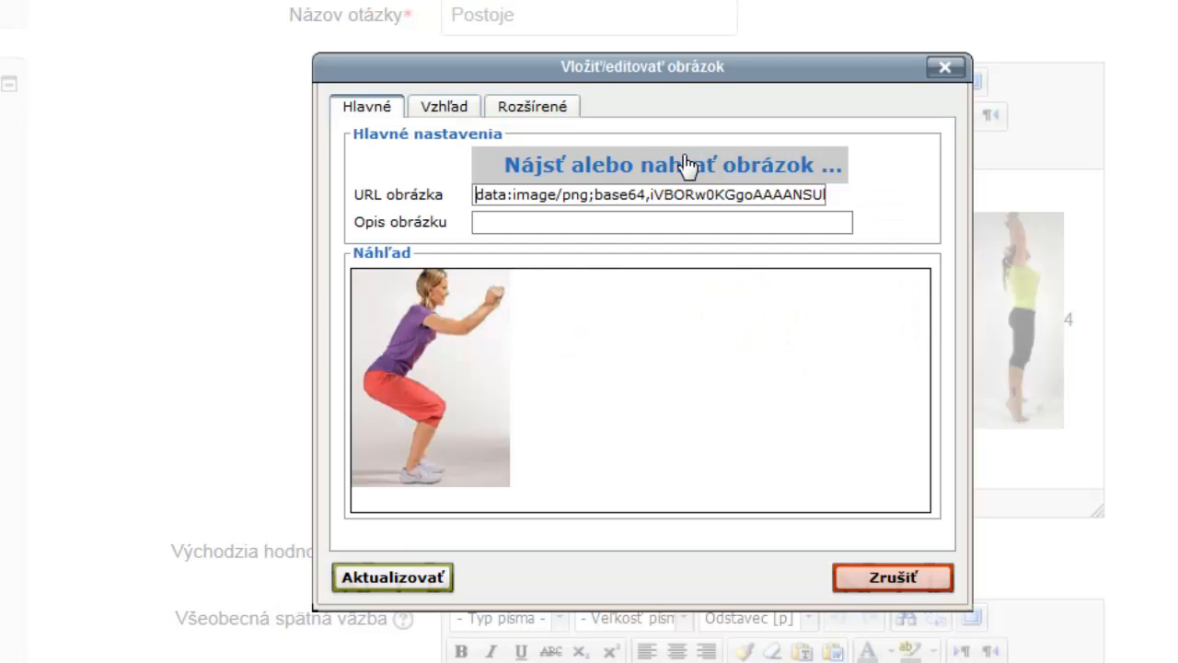
left_click(444, 108)
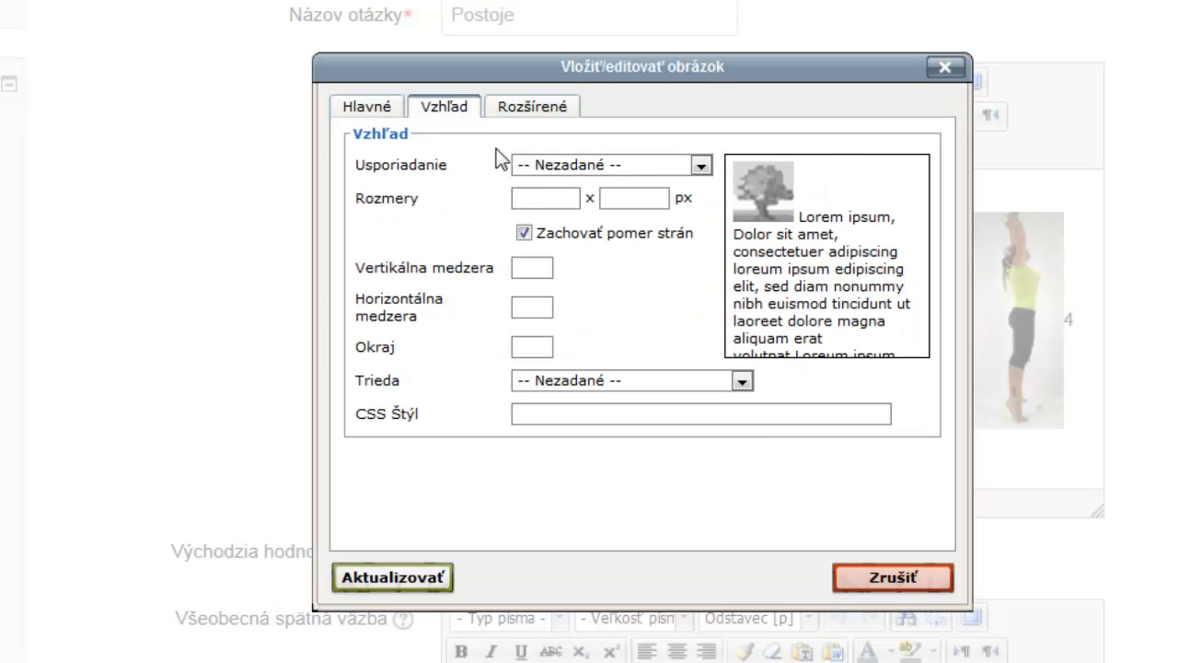
left_click(542, 197)
type("125")
left_click(622, 199)
type("150")
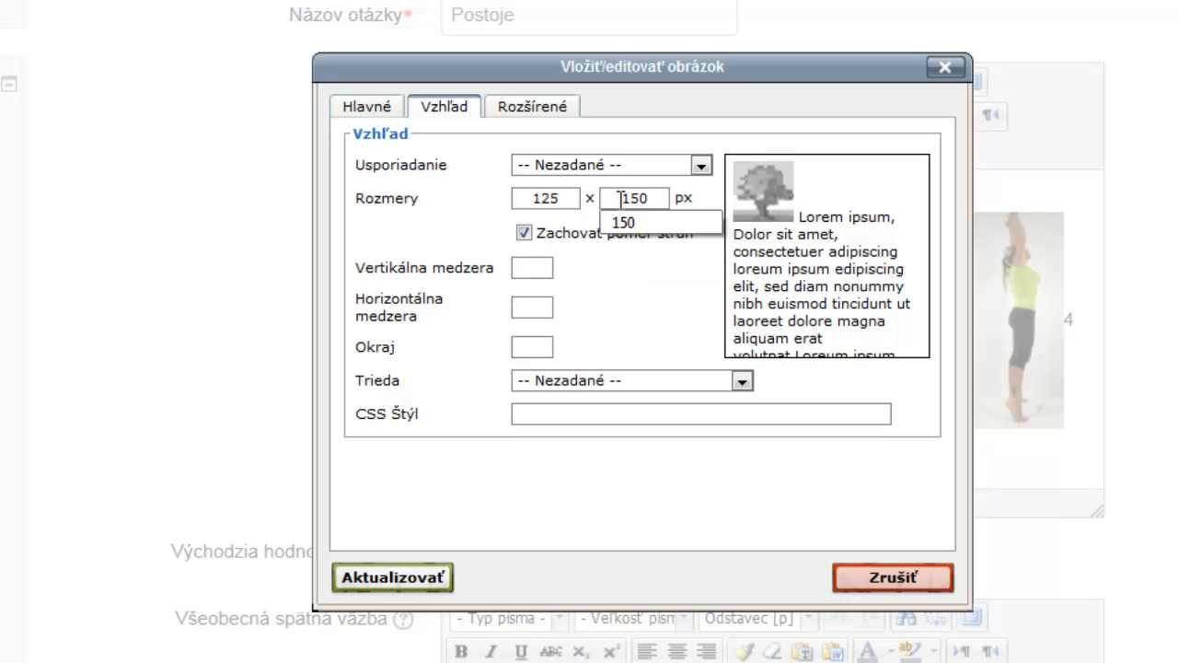
left_click(575, 198)
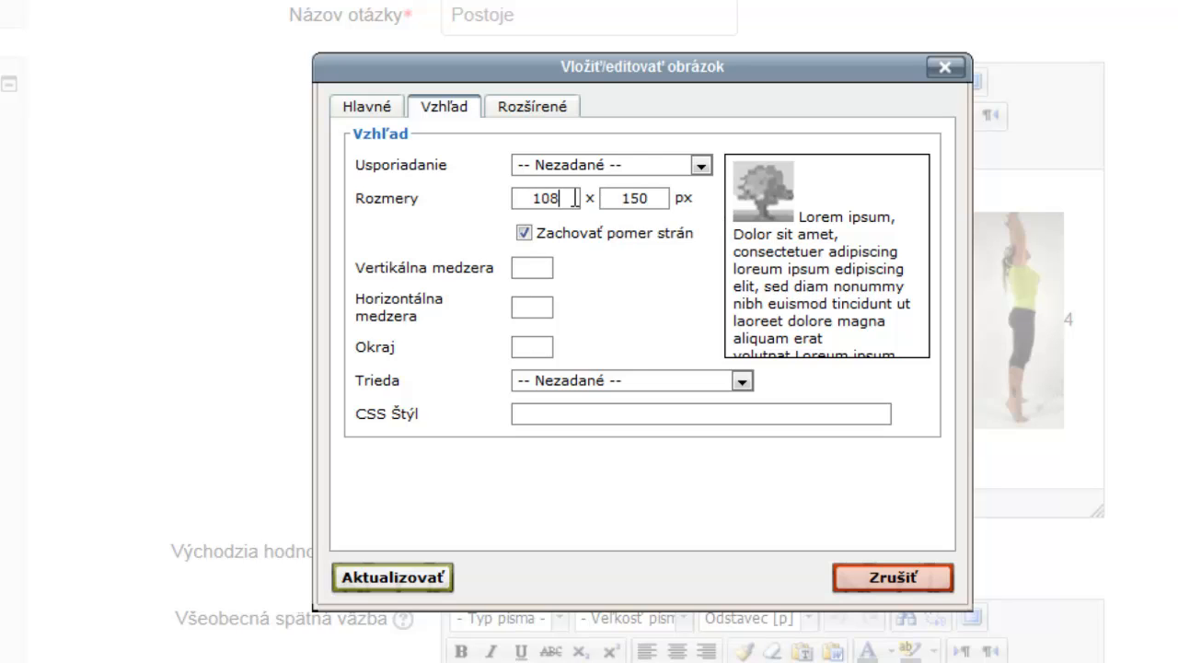
left_click(416, 580)
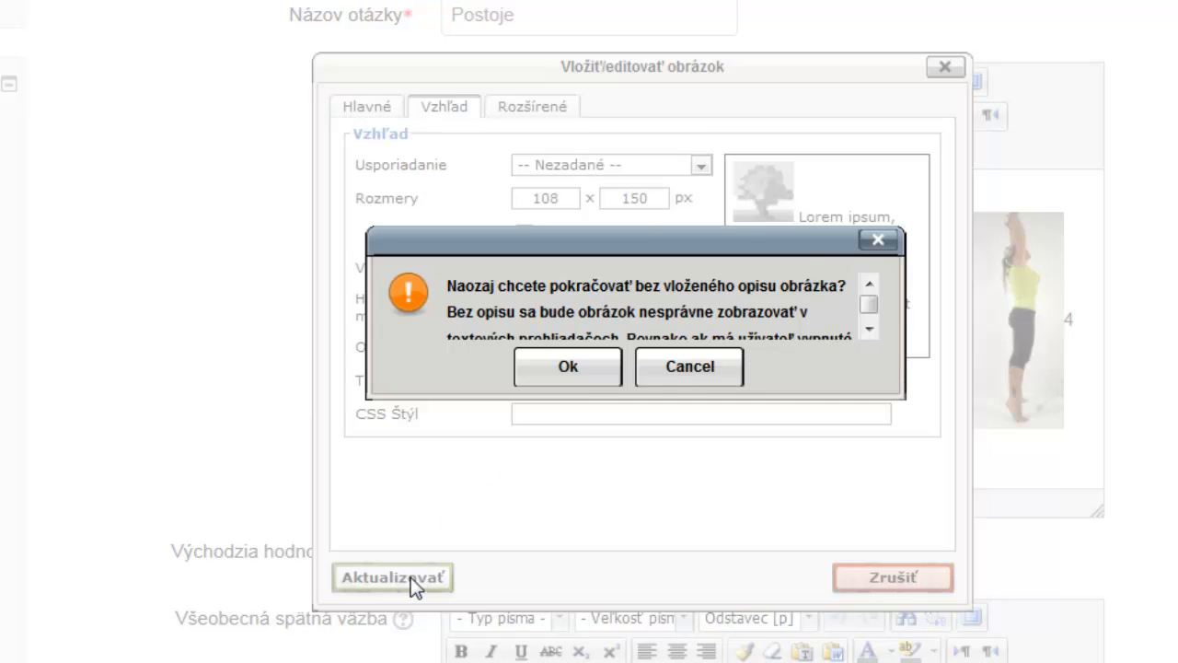
left_click(583, 371)
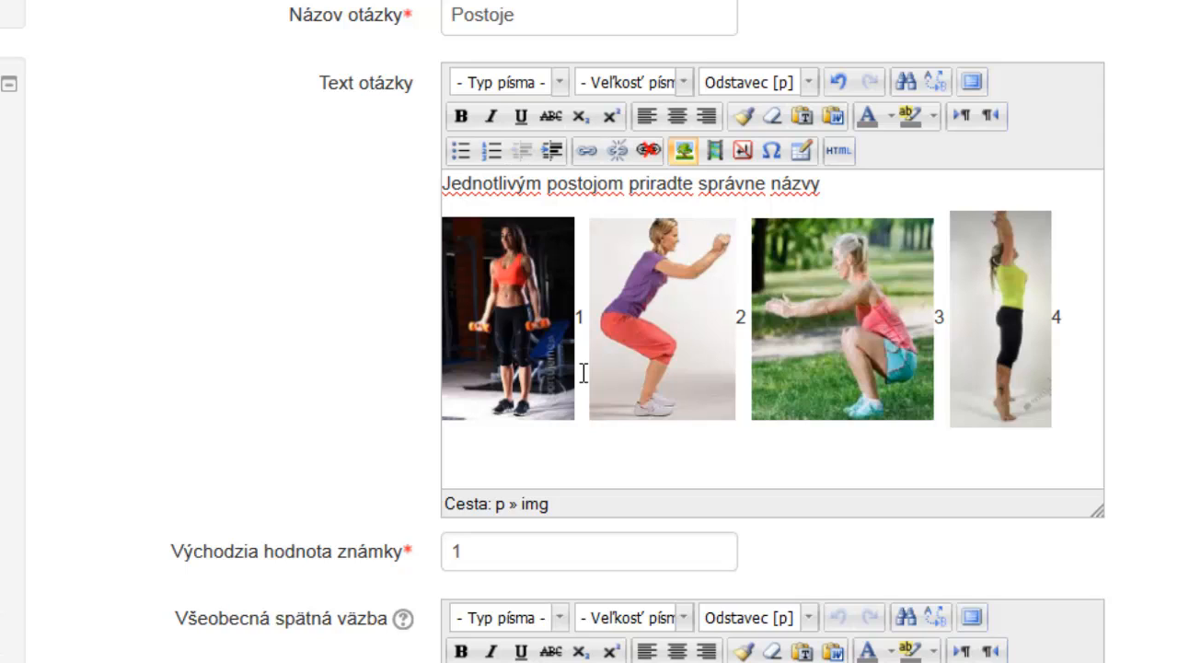
Bring the third and fourth pictures to the same height as the first two and save the changes to the "Postoje" question.
left_click(842, 345)
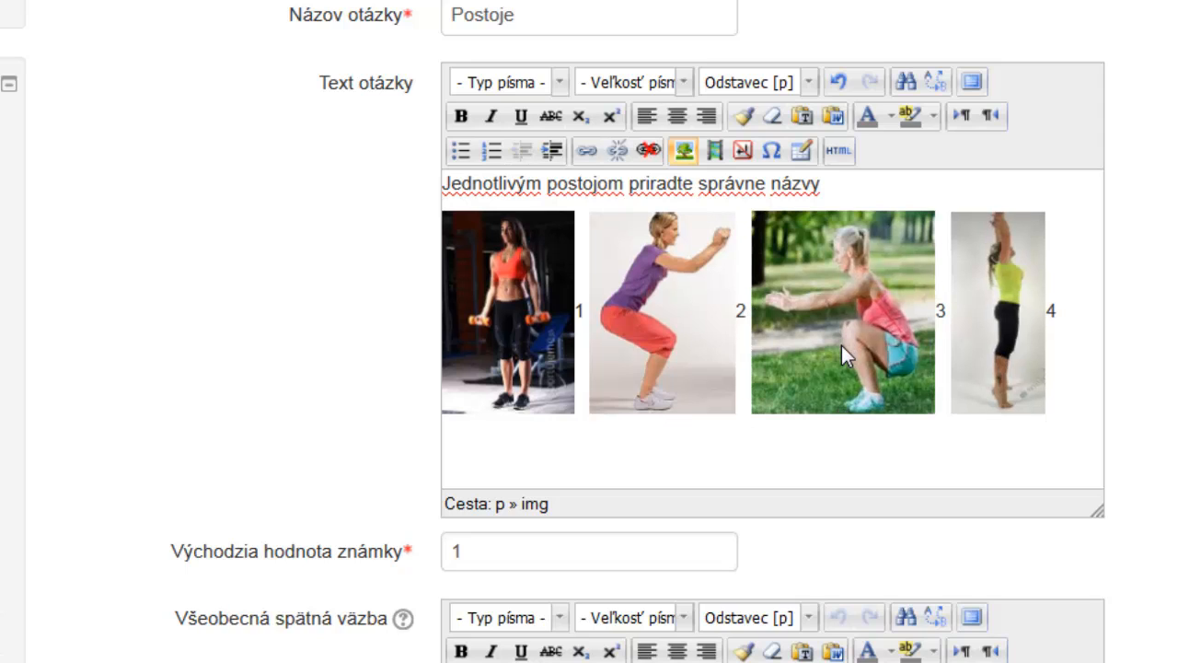
scroll(960, 460, "down", 2)
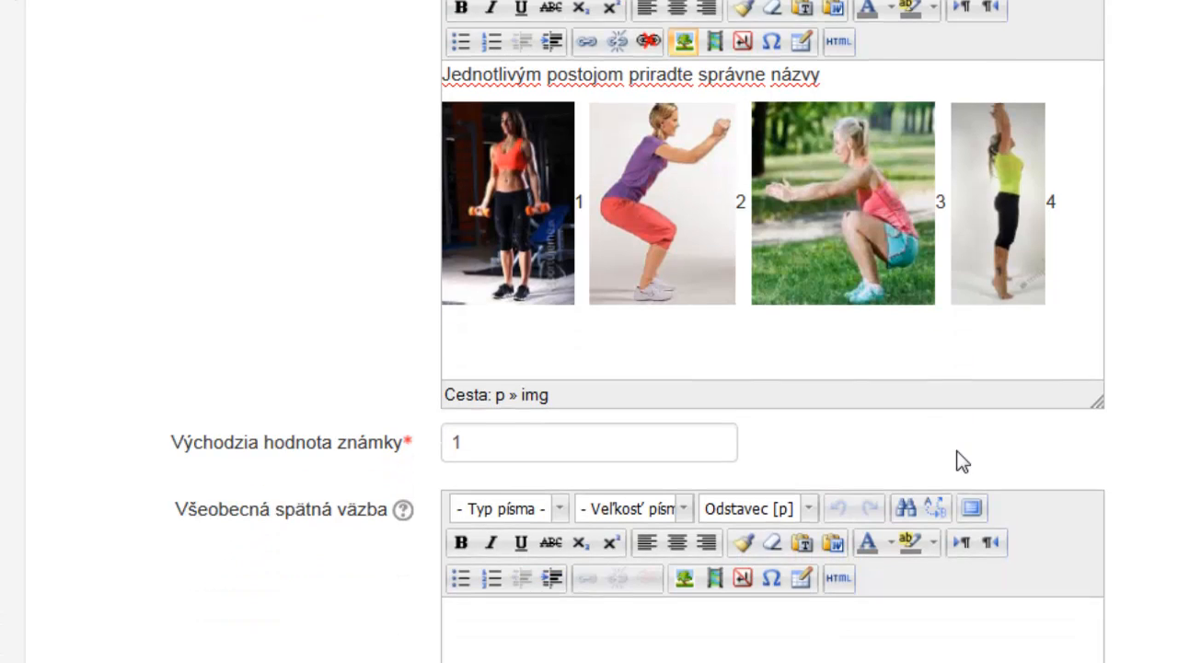
scroll(956, 450, "down", 6)
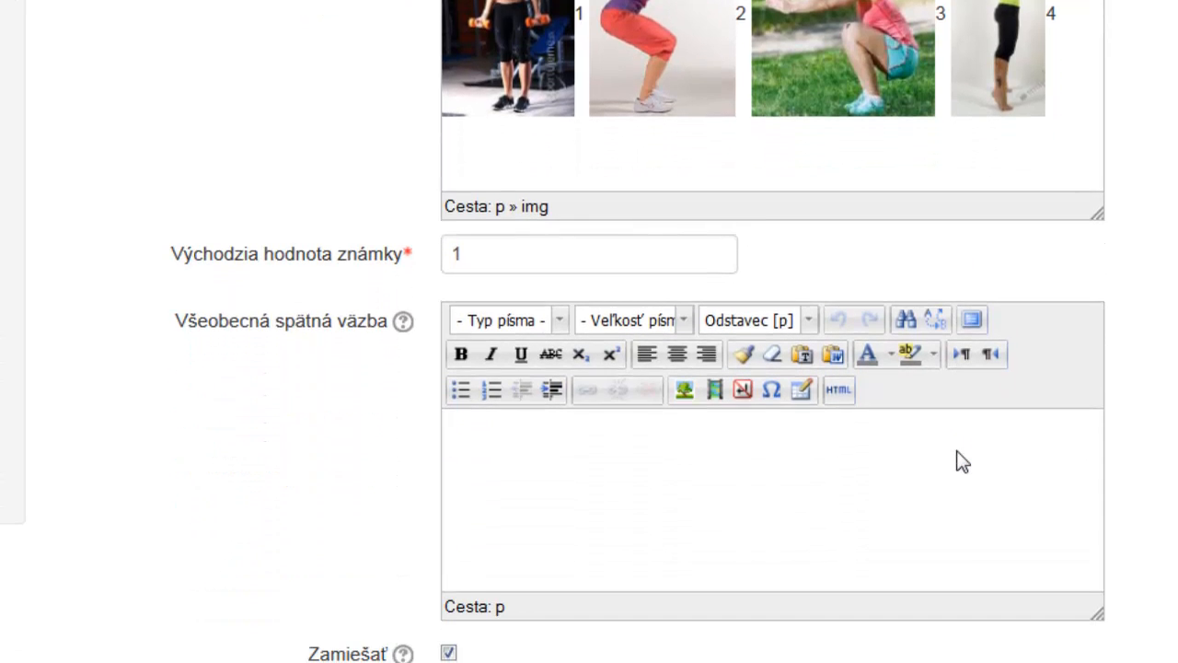
scroll(957, 450, "down", 6)
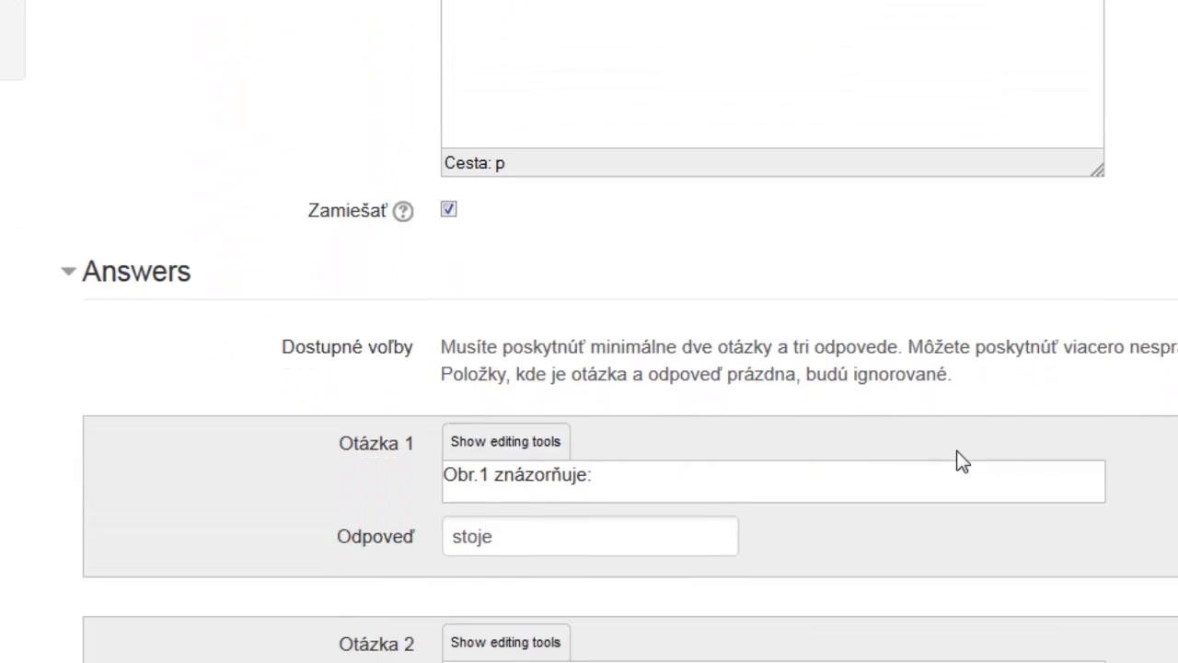
scroll(956, 451, "down", 6)
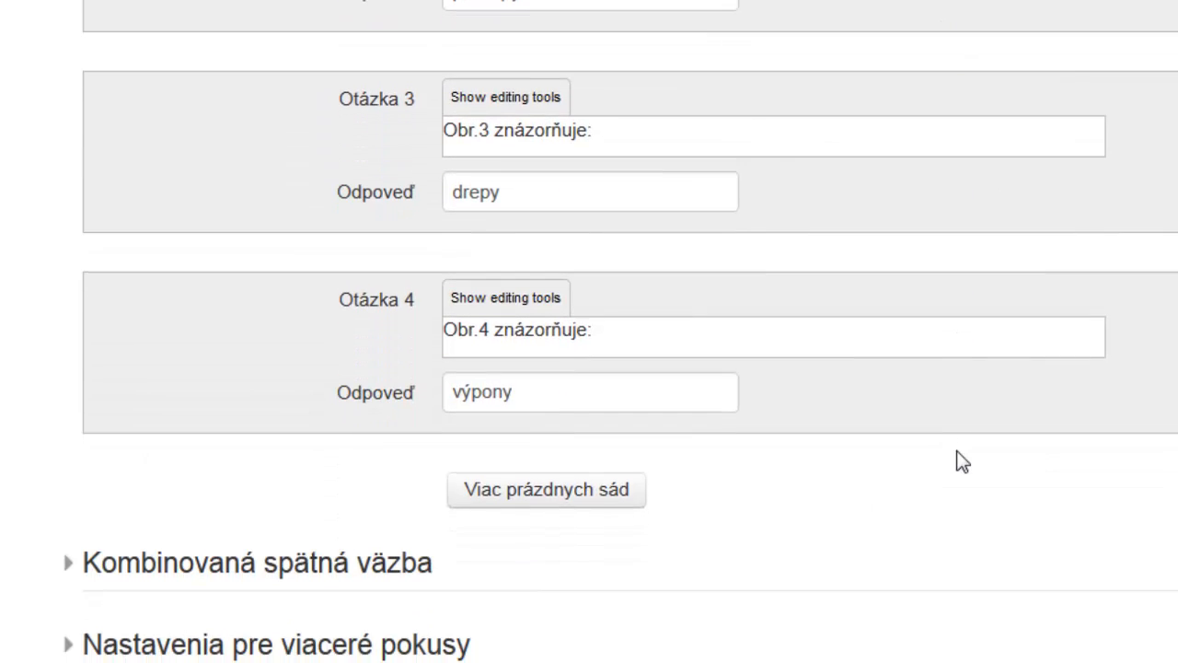
scroll(957, 451, "down", 4)
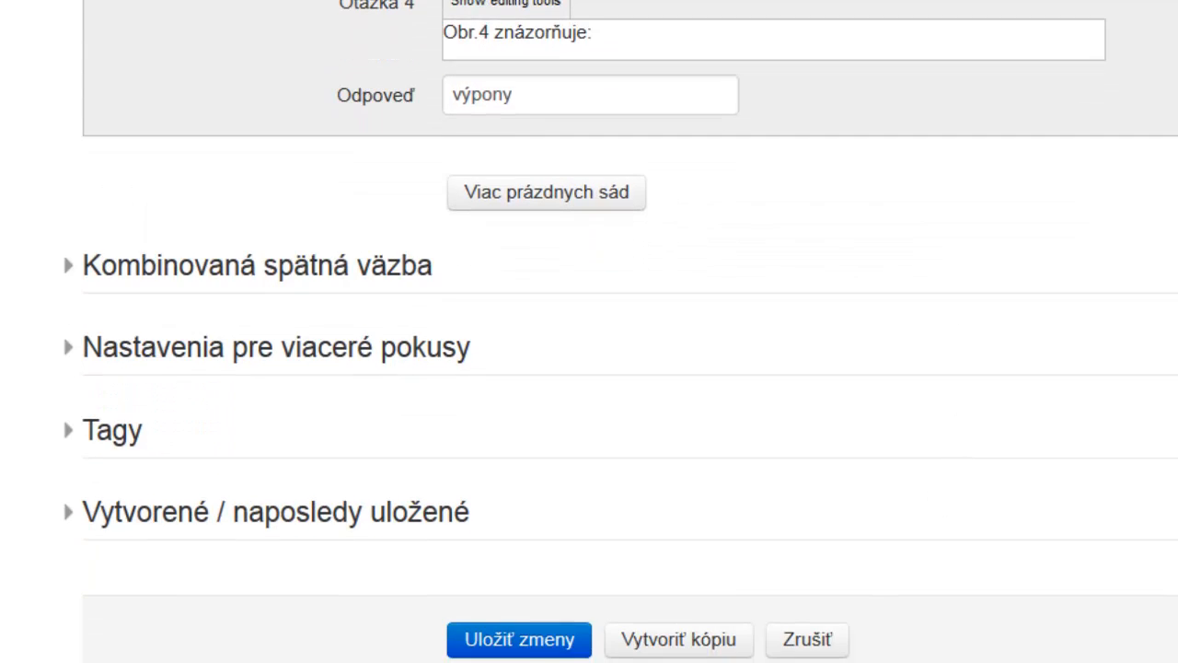
left_click(532, 651)
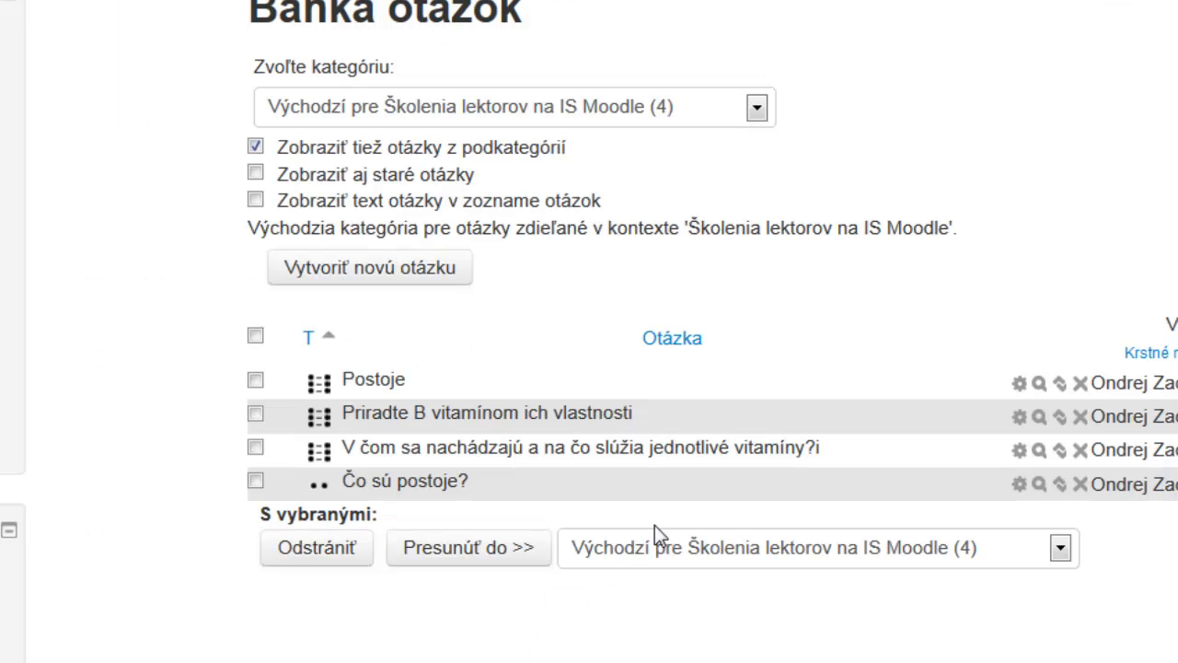
Preview the "Postoje" question with its resized pictures and close the preview.
left_click(1042, 387)
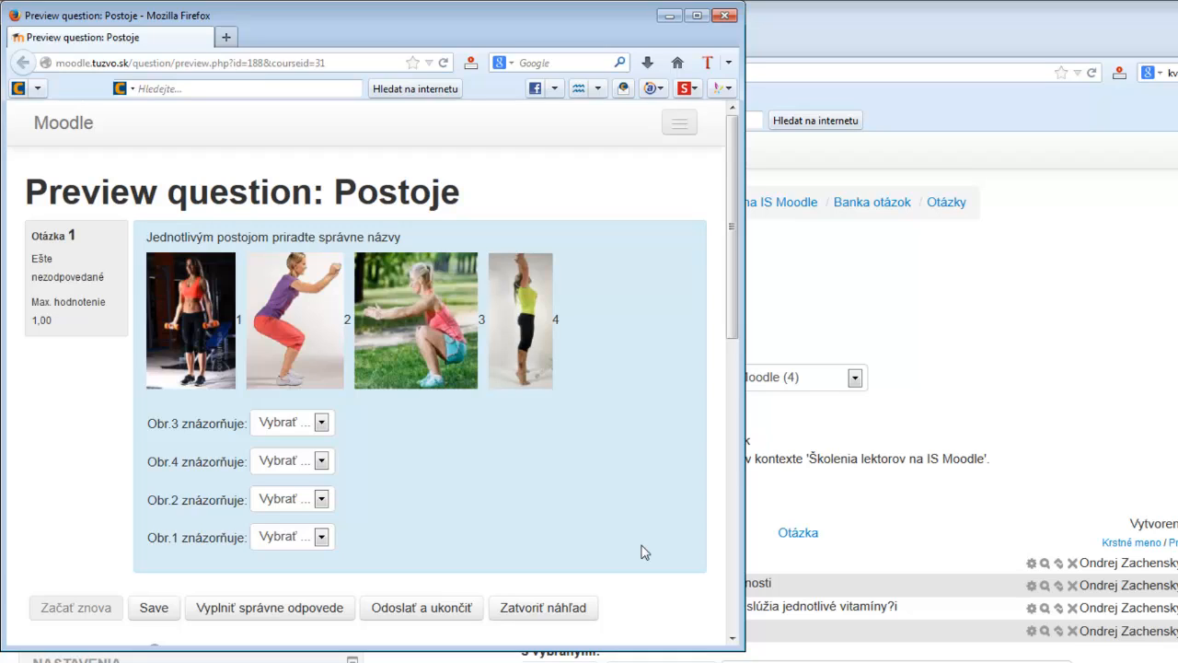
left_click(544, 611)
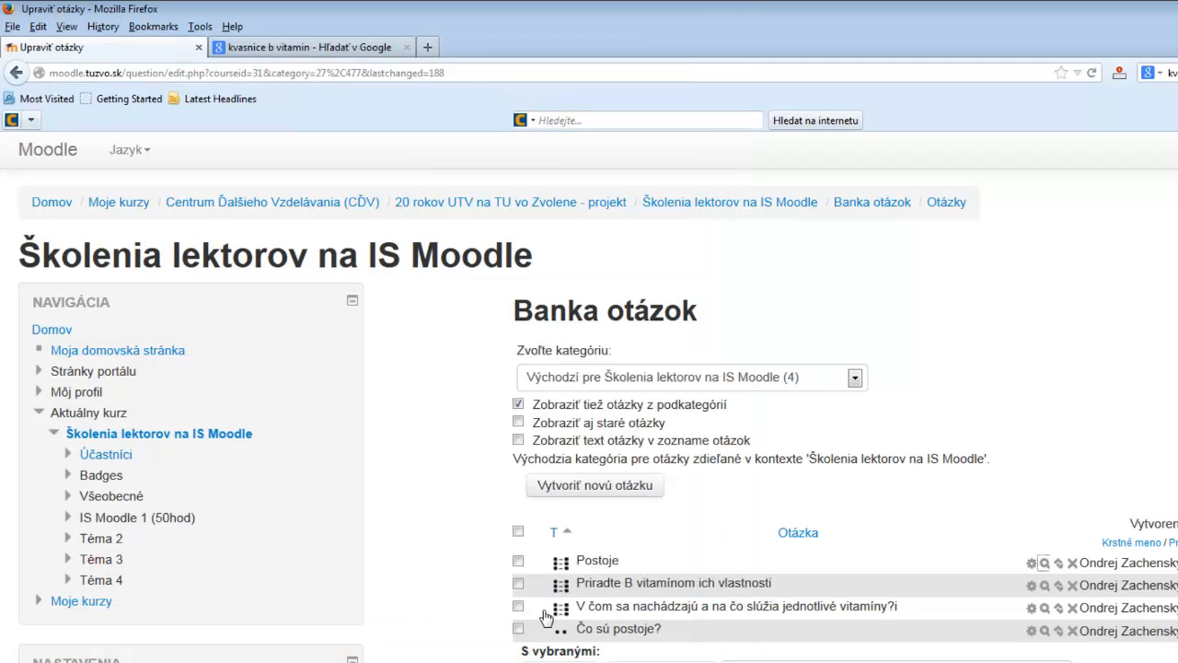
Create a new Pravda/Nepravda question with "Na obrázku je drep?" as both its name and its question text.
left_click(582, 488)
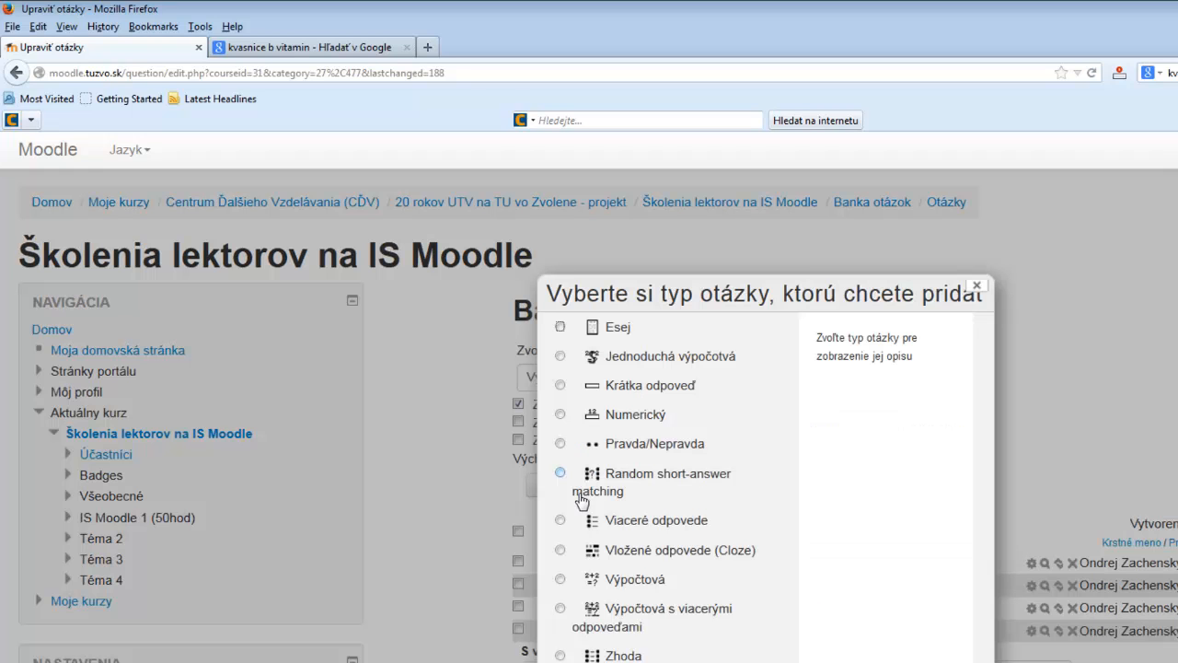
left_click(618, 445)
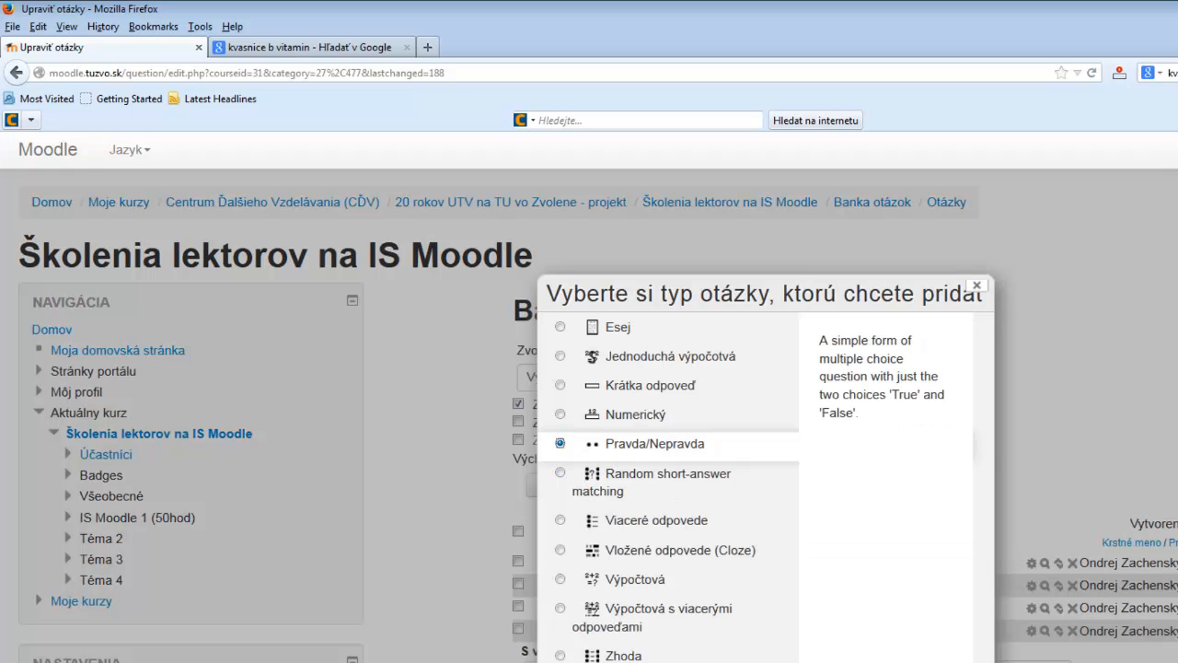
key("Return")
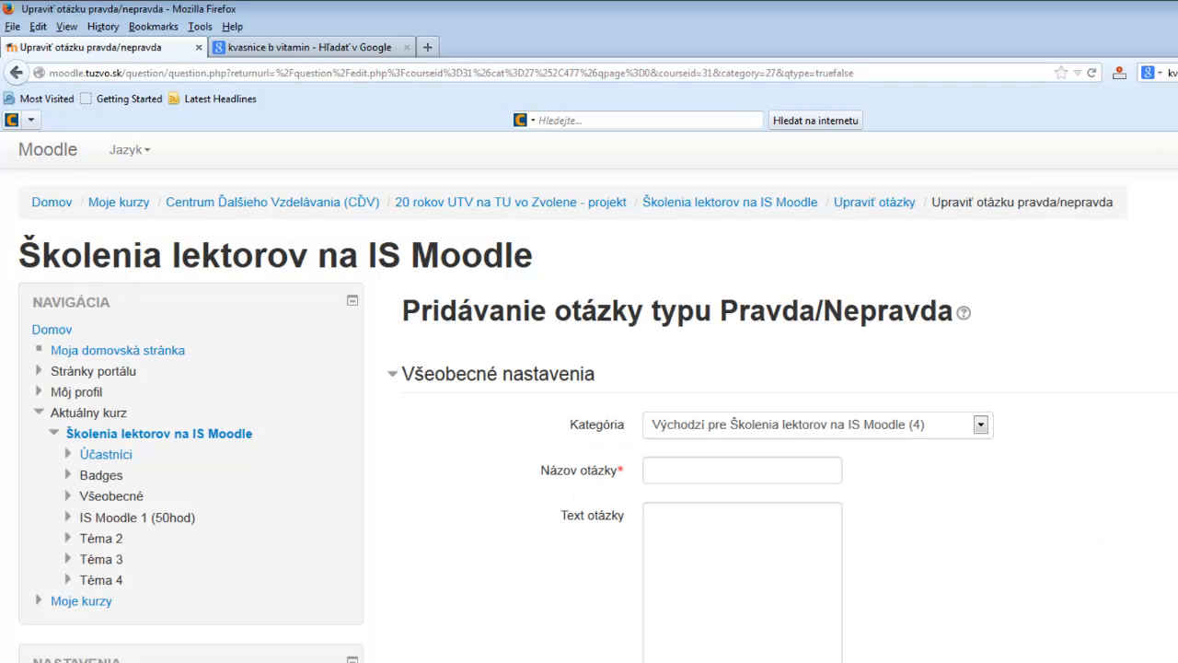
left_click(726, 474)
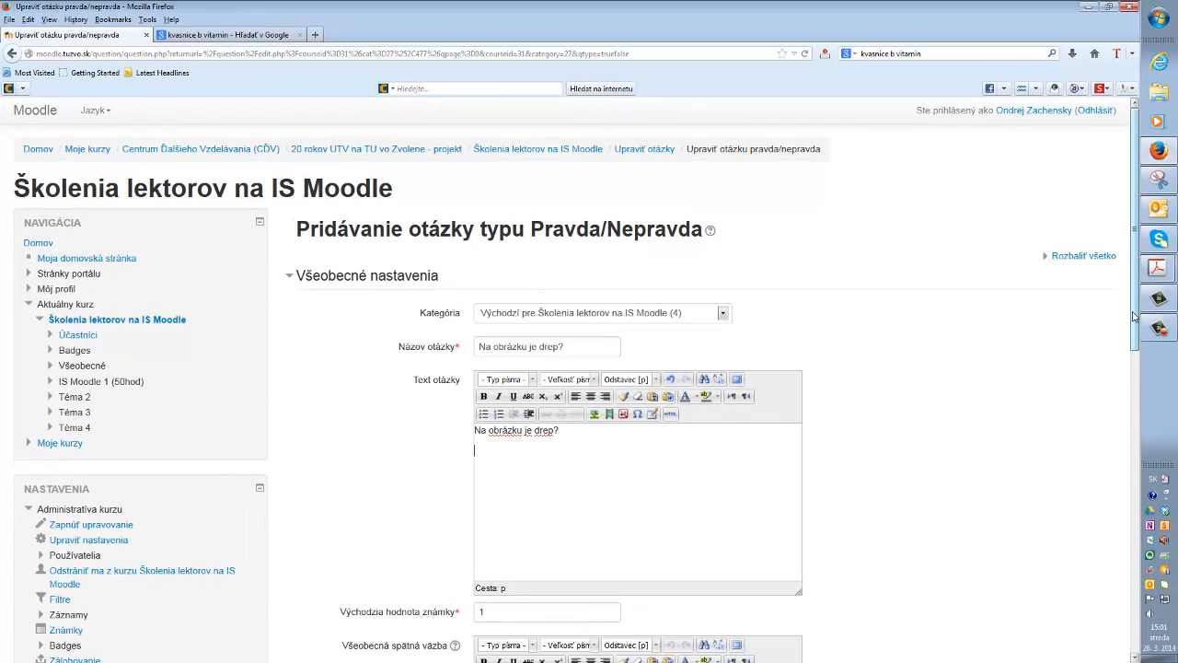
Switch to the PDF workbook, capture the podrepy picture on page 18 with the Snipping Tool and copy the snip.
left_click(1158, 267)
left_click(975, 280)
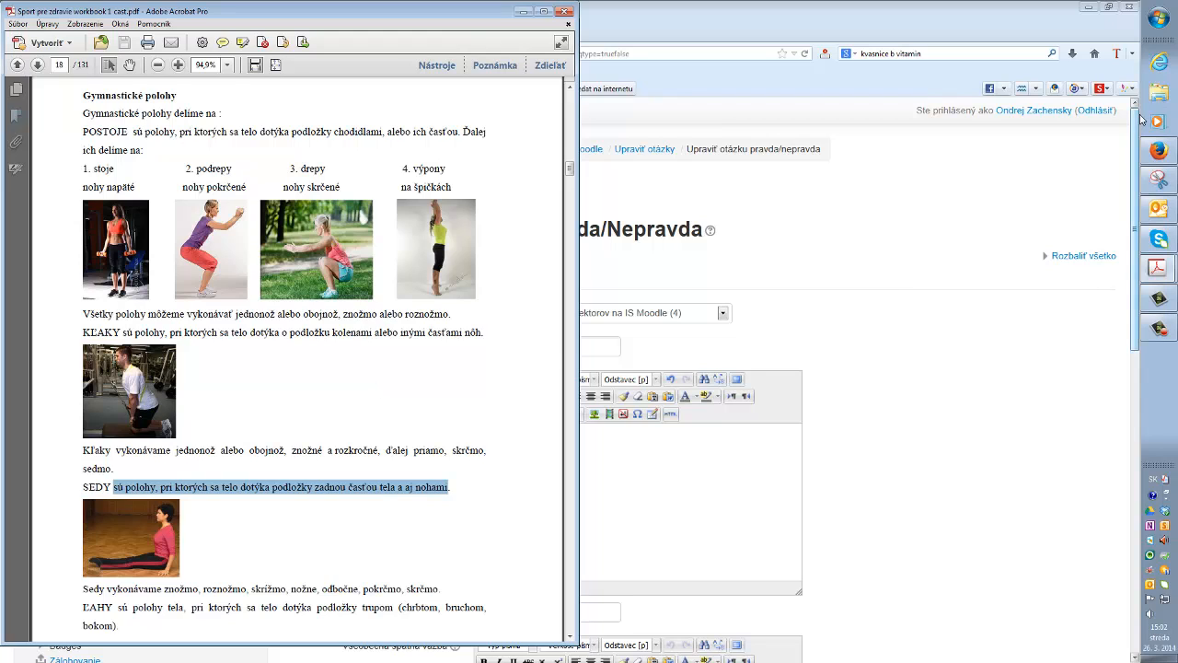
left_click(1158, 180)
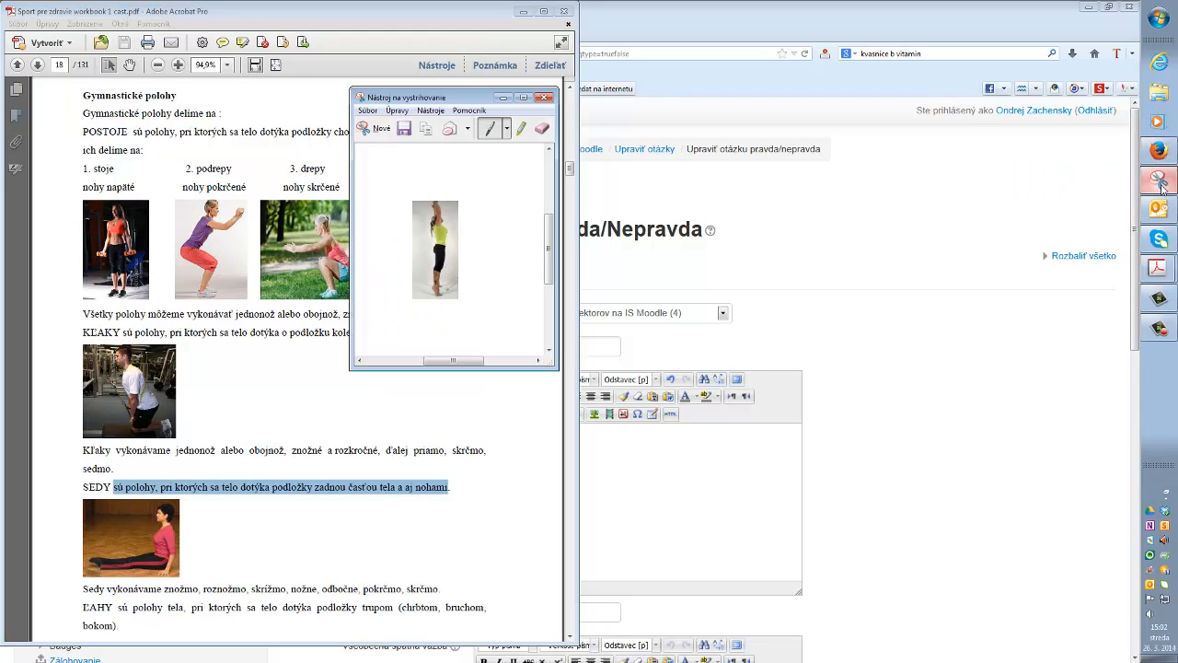
left_click(368, 111)
left_click(382, 124)
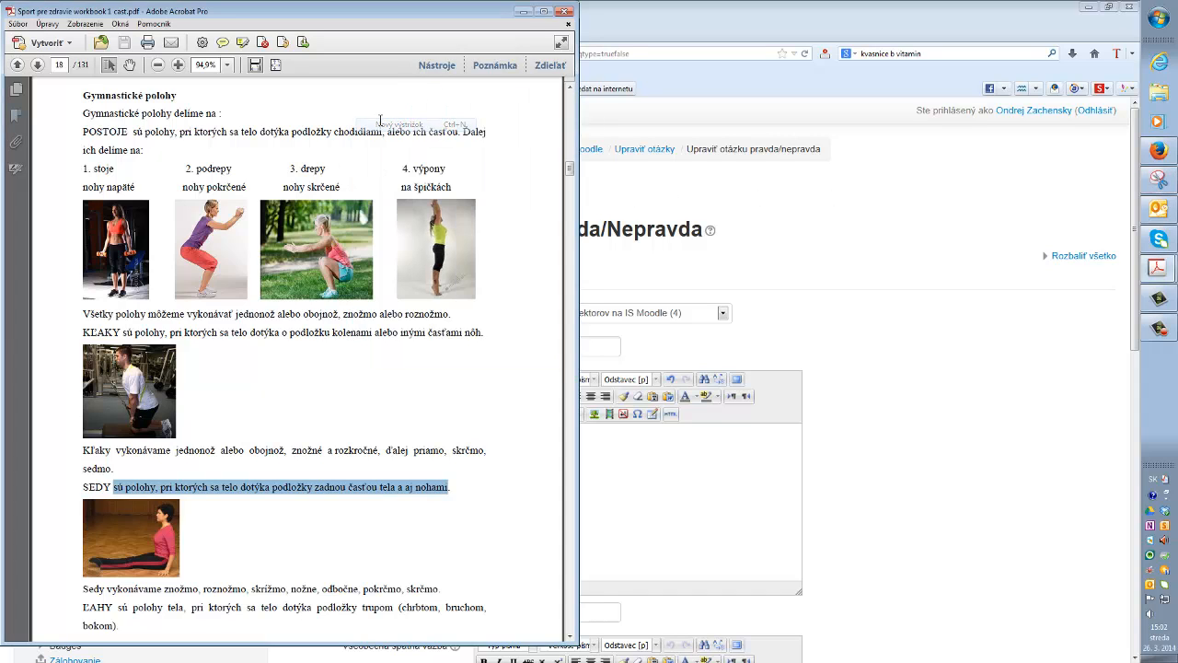
left_click_drag(177, 199, 245, 299)
left_click(162, 109)
left_click(177, 122)
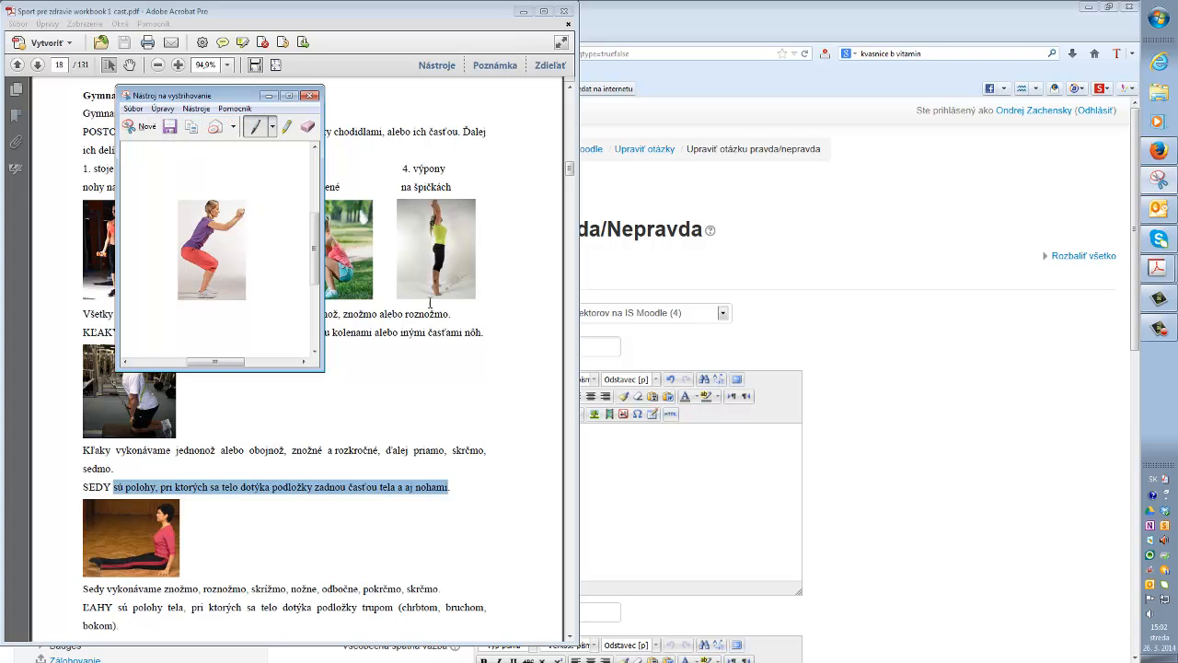
Paste the copied podrepy picture below the question text in the Moodle question form.
left_click(643, 450)
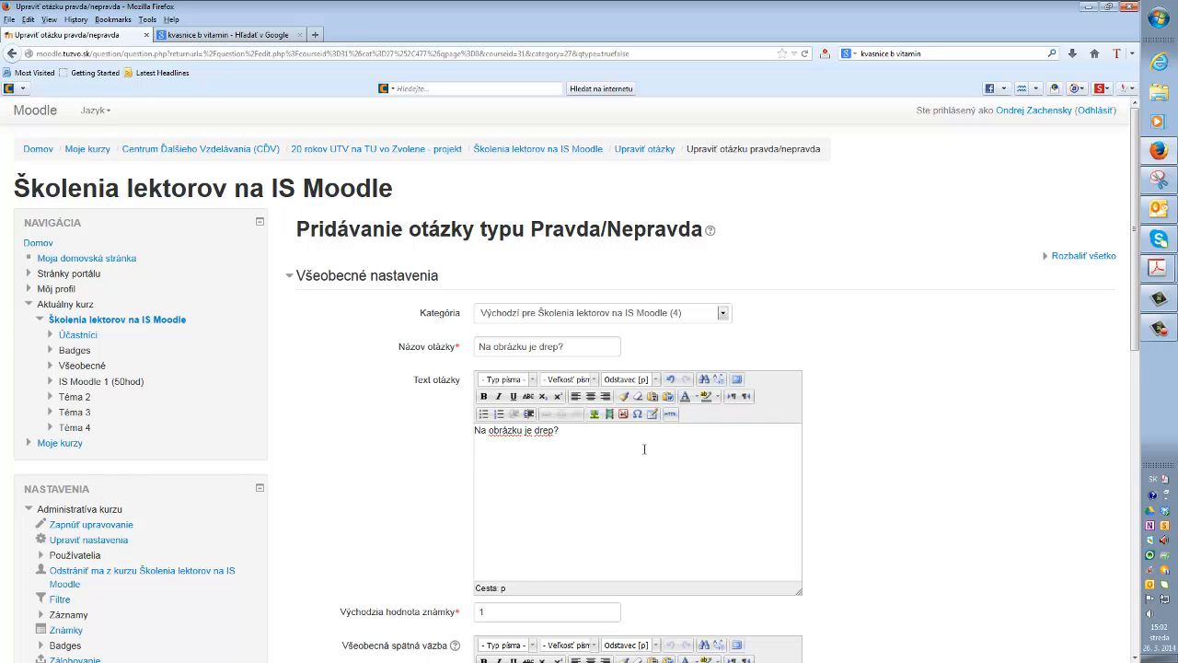
key("ctrl+v")
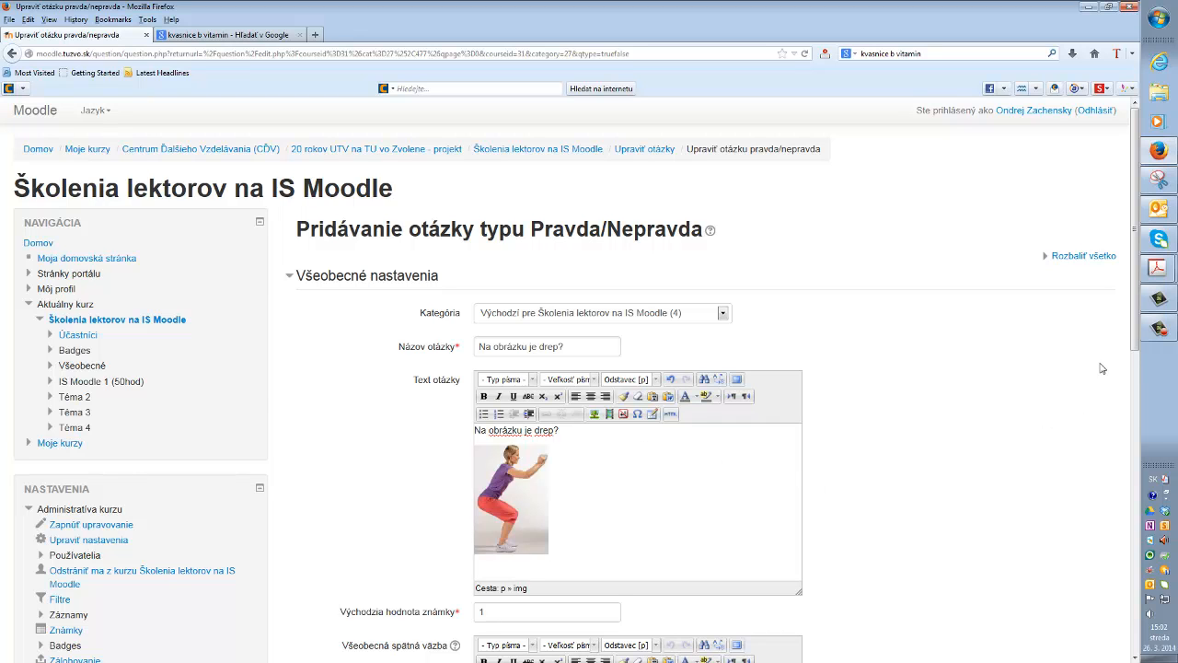
left_click_drag(1131, 341, 1130, 476)
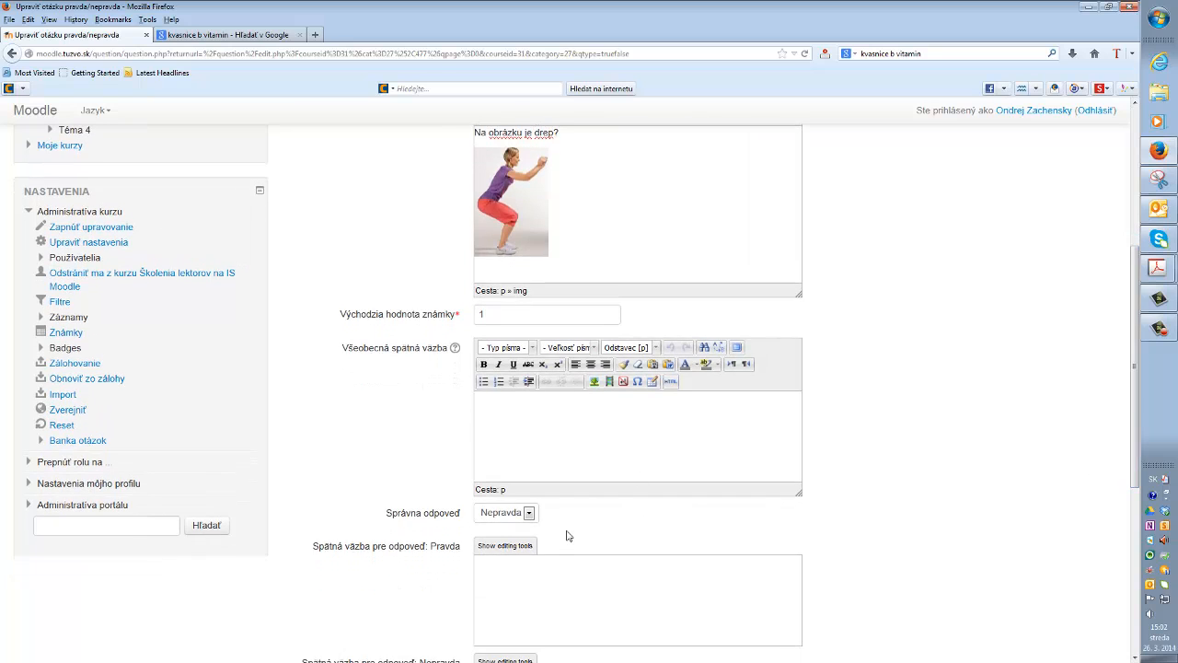
Keep Nepravda as the correct answer and enter the feedback "Nie je to drep, je to podrep." for Pravda and "Je to podrep." for Nepravda.
left_click(529, 513)
left_click(529, 514)
scroll(584, 529, "down", 2)
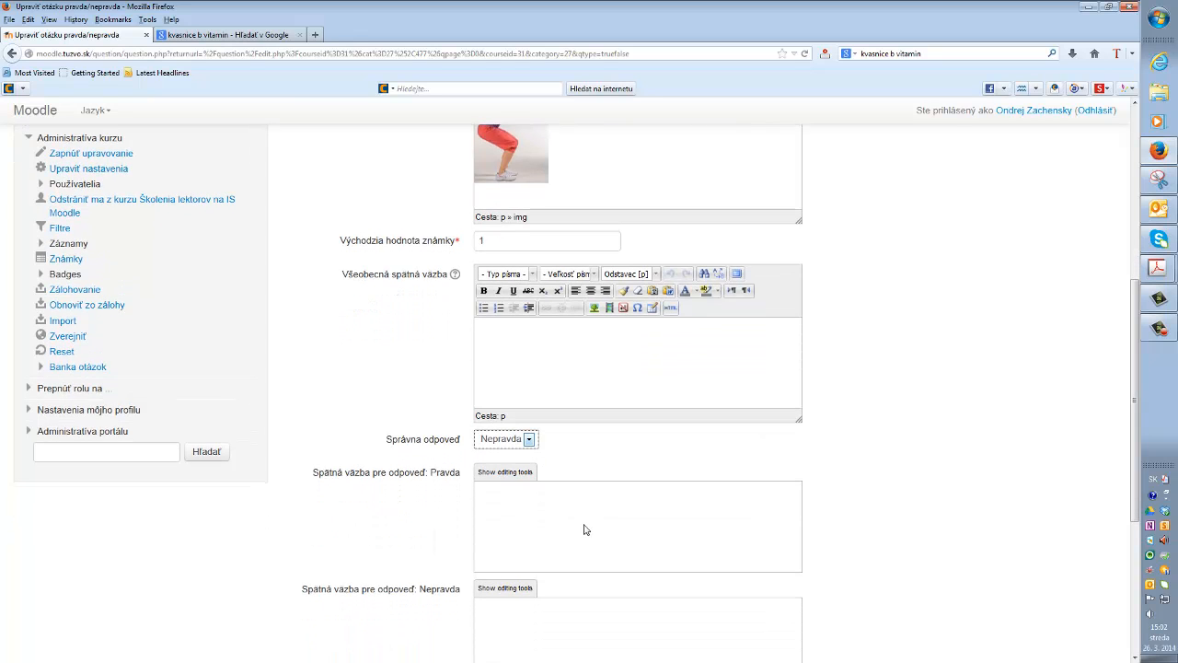
left_click(536, 494)
type("Nie je to drep, je to podrep.")
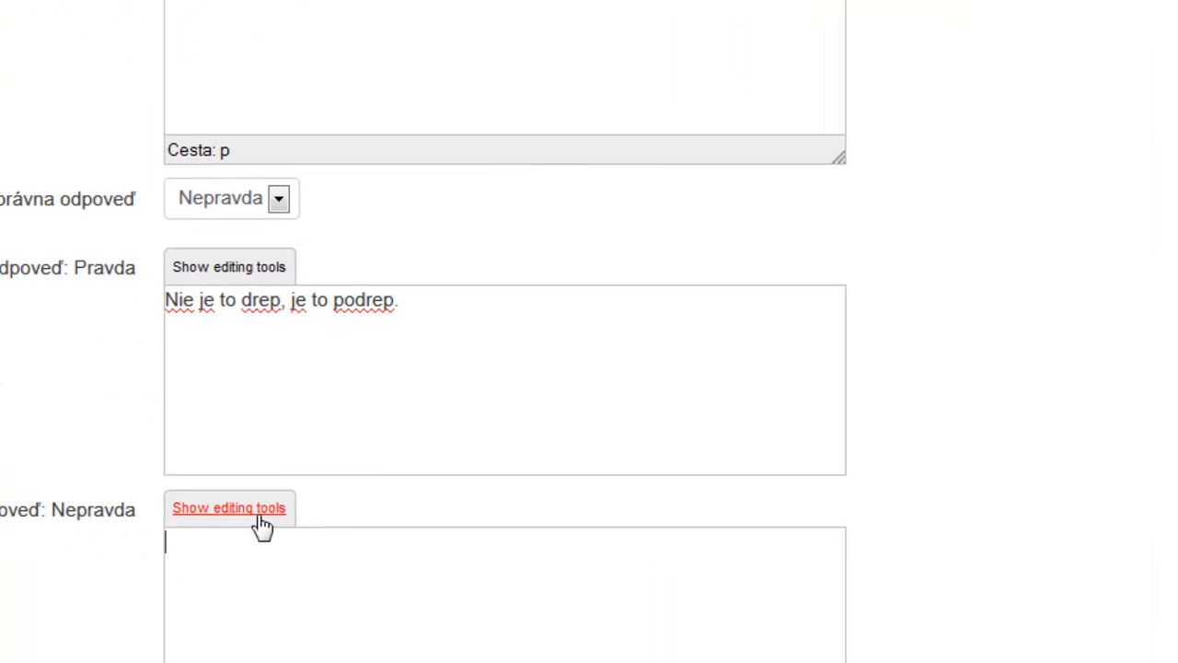
type("Je to podrep.")
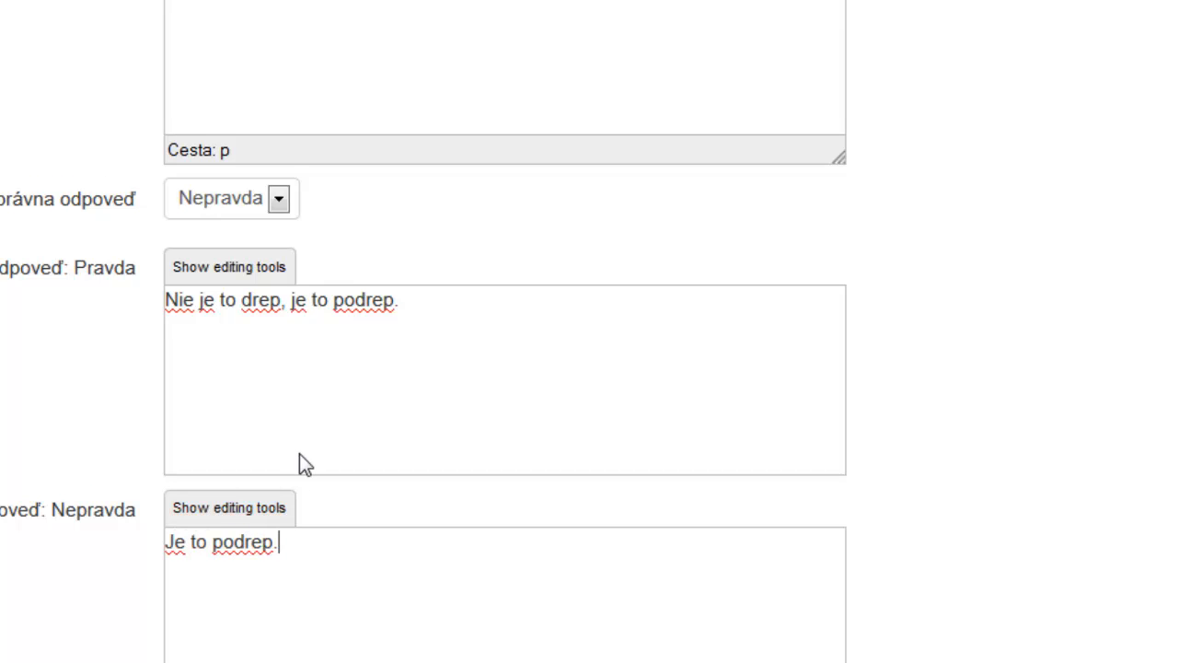
Expand the multiple-attempts settings and save the "Na obrázku je drep?" question.
scroll(299, 460, "down", 3)
left_click(51, 452)
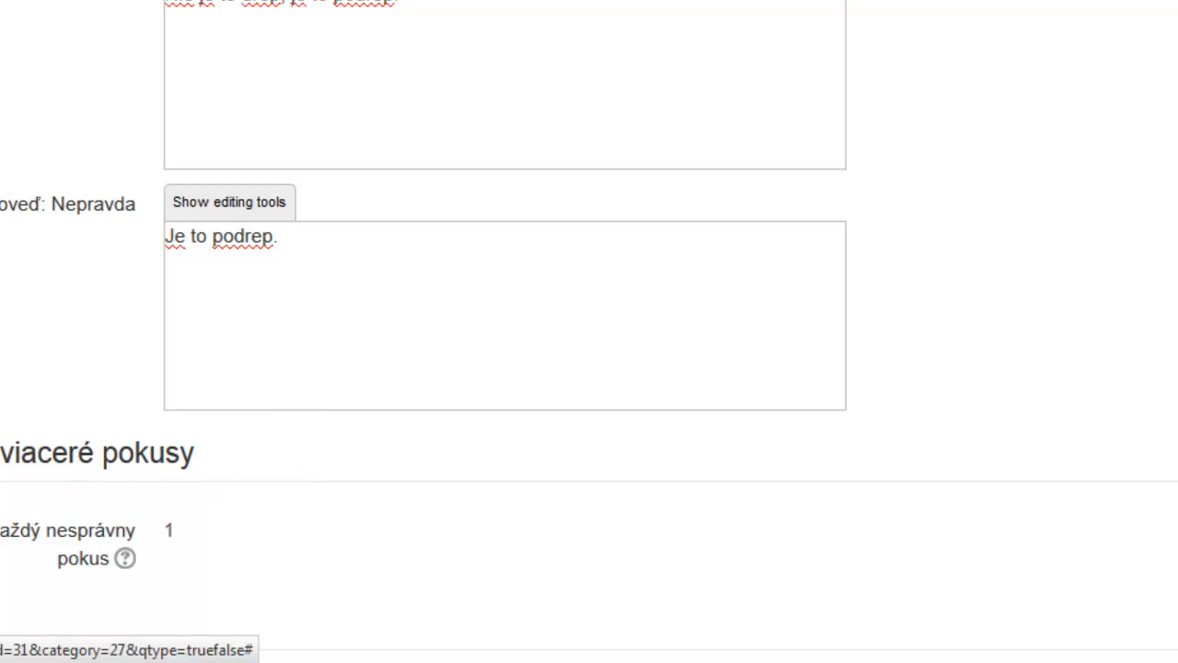
scroll(42, 447, "down", 3)
left_click(269, 461)
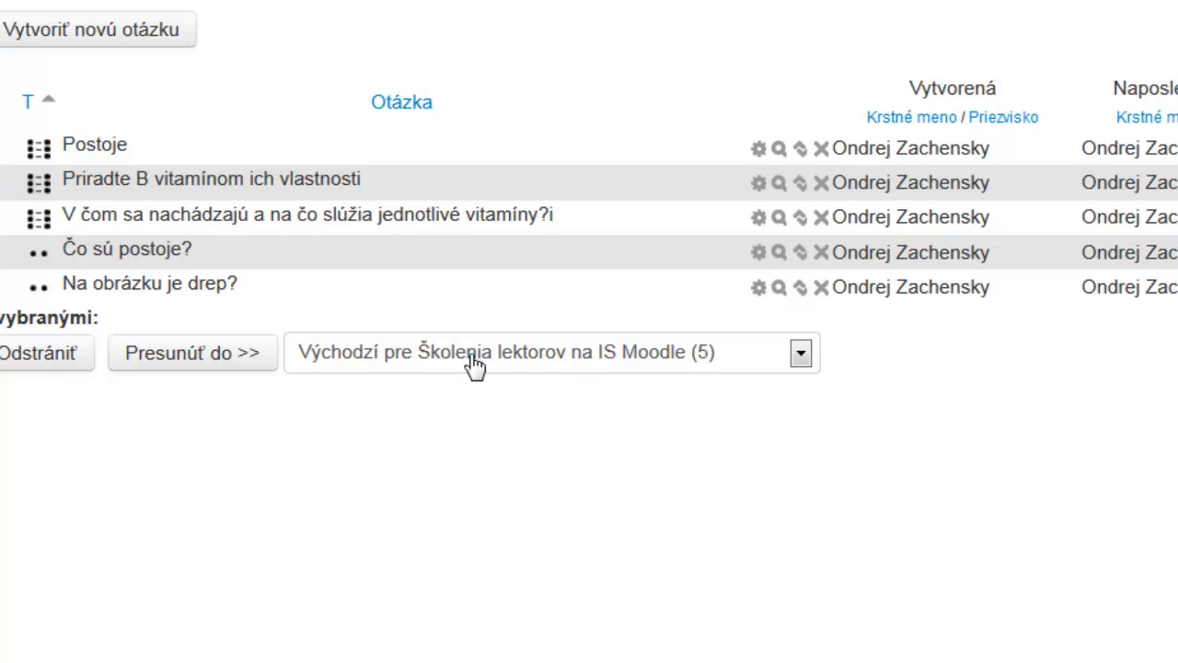
Preview the "Na obrázku je drep?" question, submit the answer Nepravda and close the preview.
left_click(778, 289)
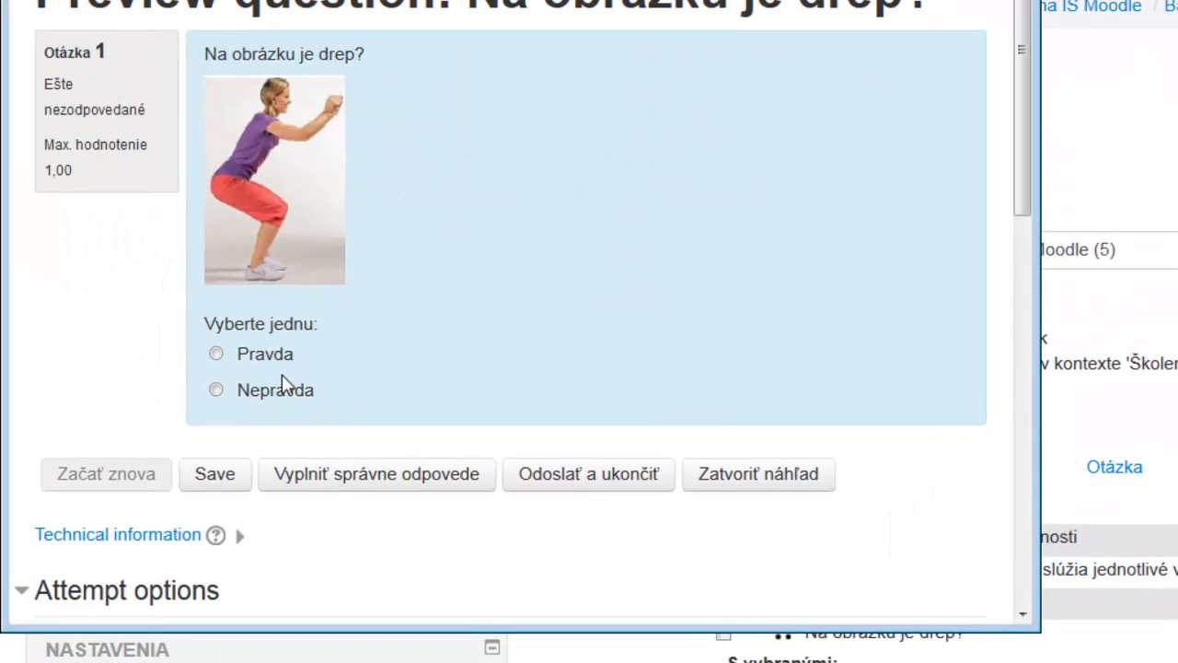
left_click(216, 390)
left_click(552, 477)
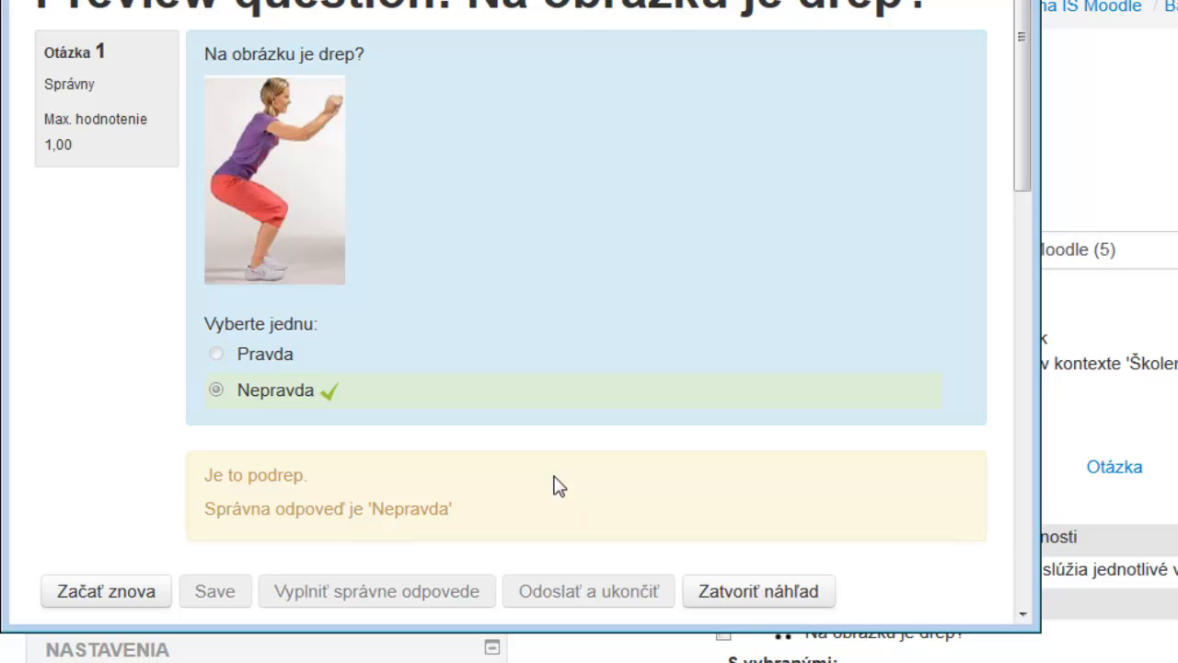
left_click(716, 599)
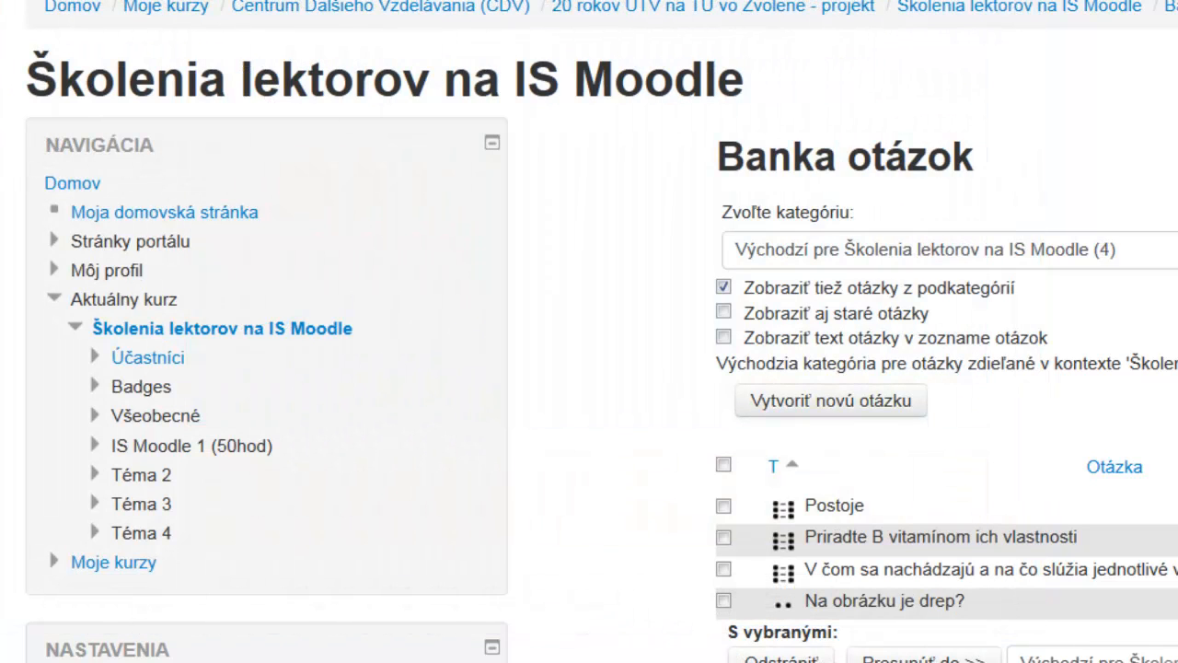
Create a new Viaceré odpovede question with "Čo sú to sedy - definícia" as both its name and its question text.
left_click(893, 405)
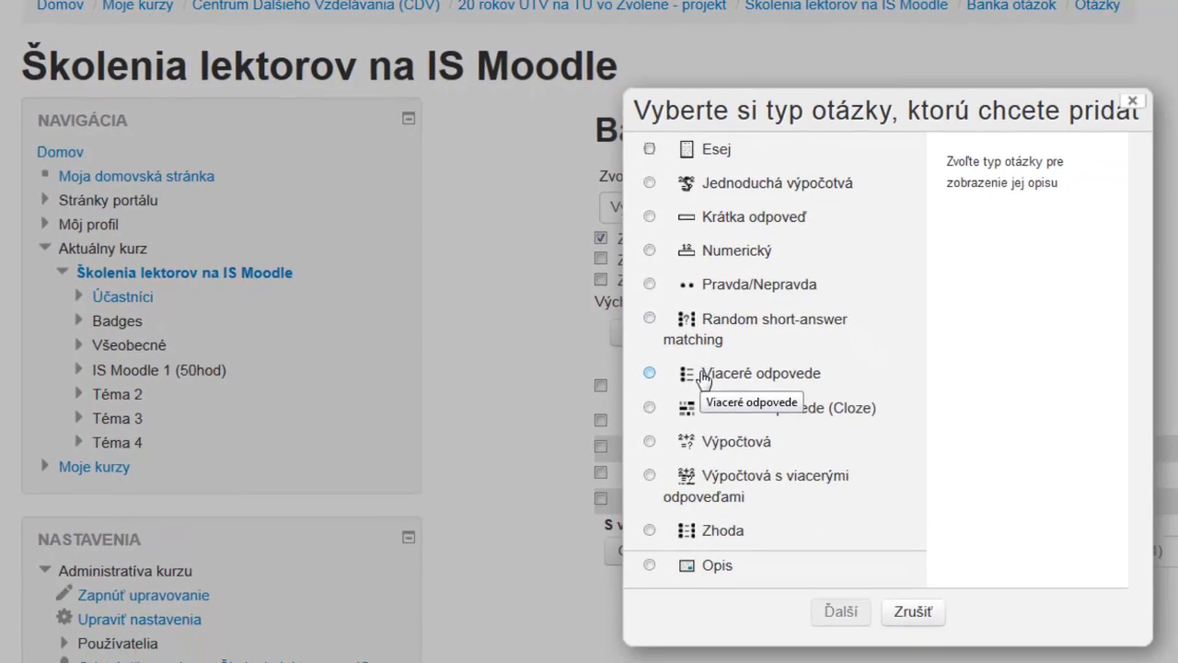
left_click(705, 378)
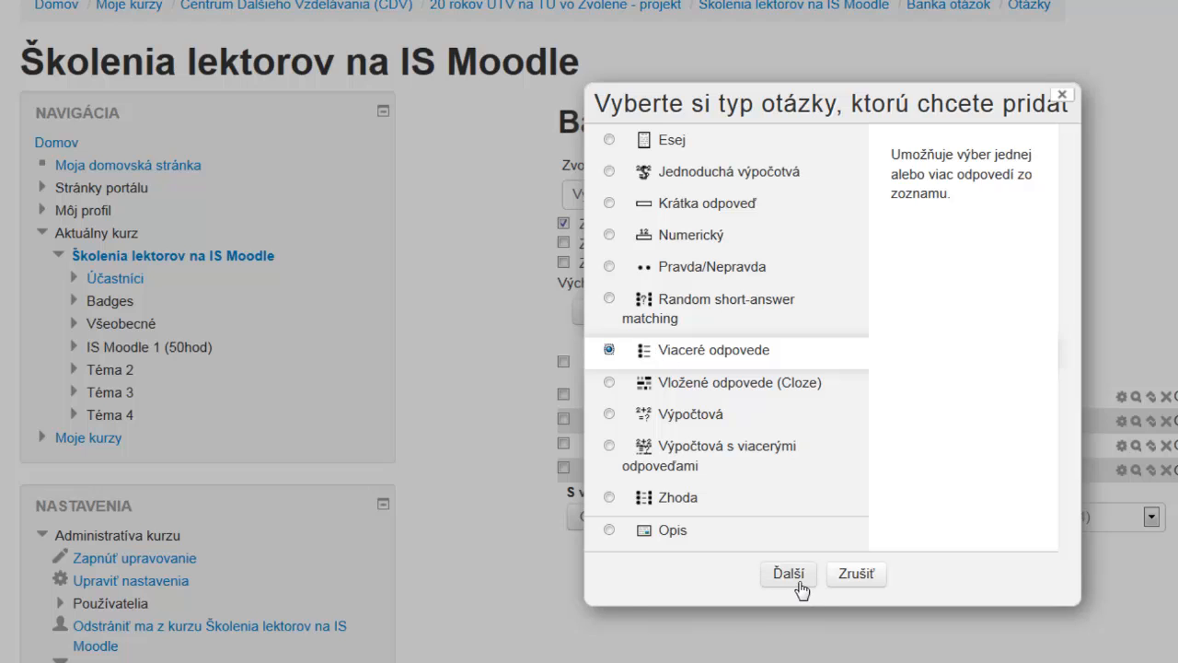
left_click(799, 582)
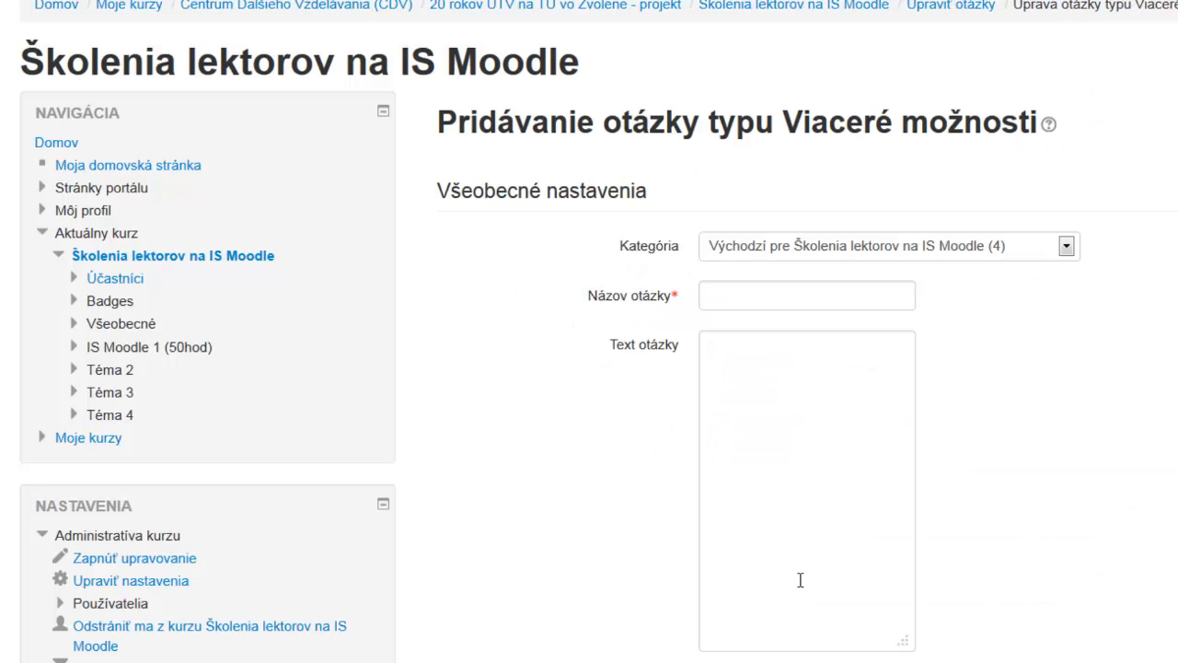
left_click(752, 299)
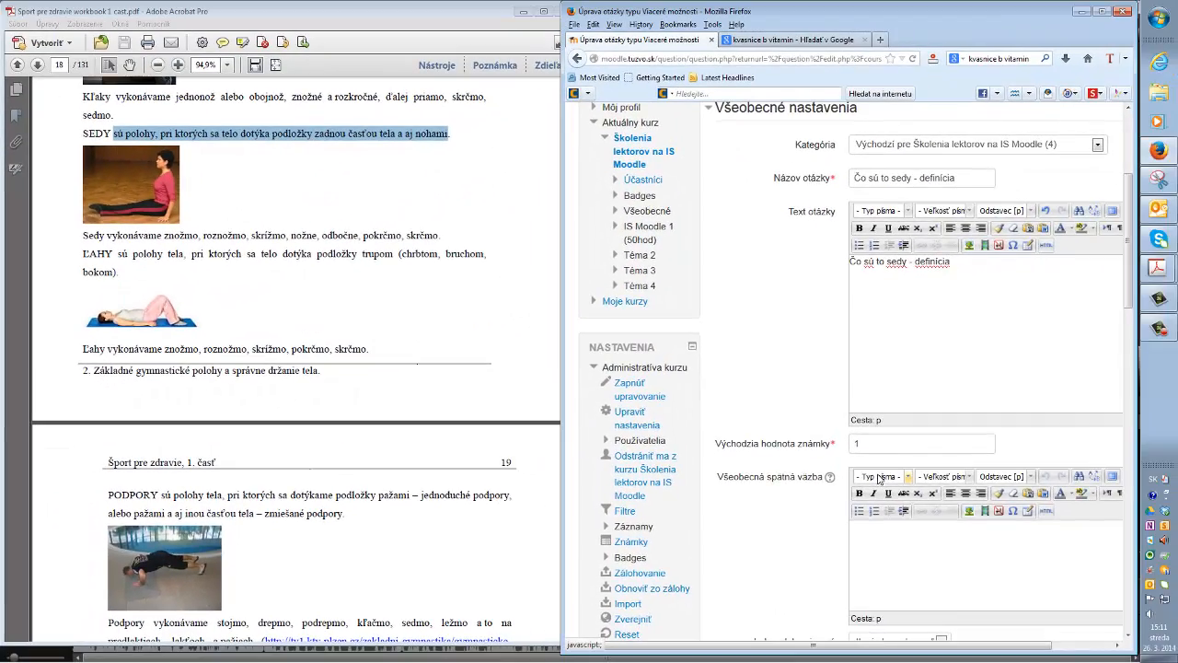
Copy the definitions of sedy, ľahy and podpory from the PDF workbook into Voľba 1, Voľba 2 and Voľba 3 of the question.
scroll(877, 479, "down", 2)
scroll(877, 479, "down", 2)
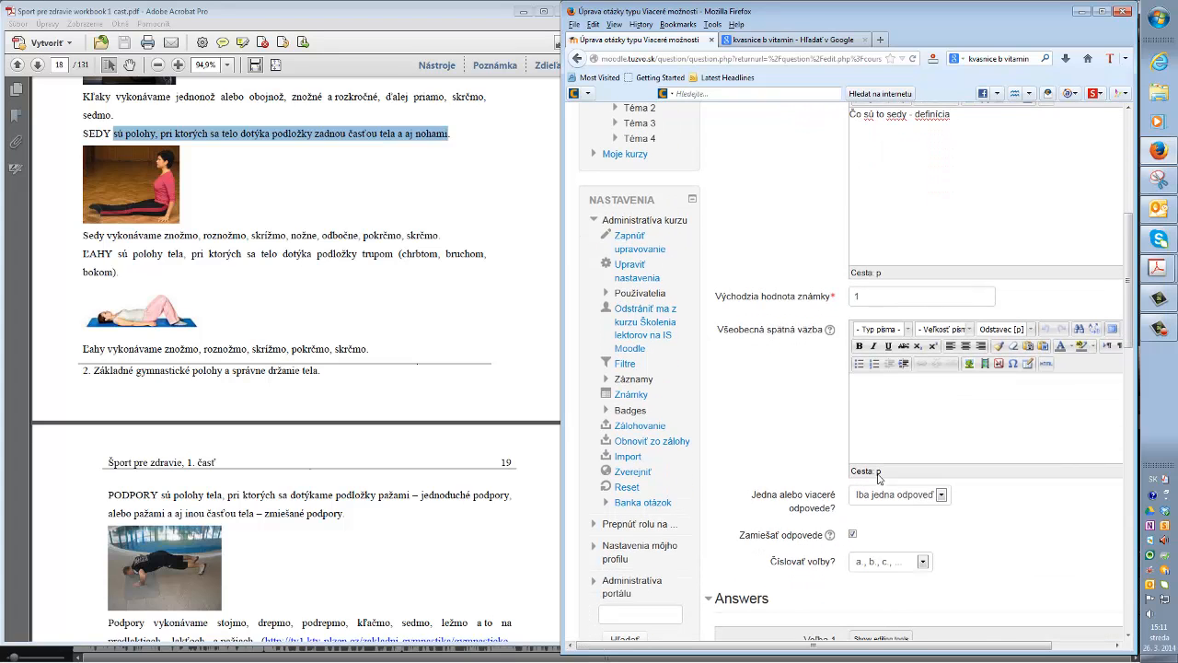
scroll(877, 477, "down", 2)
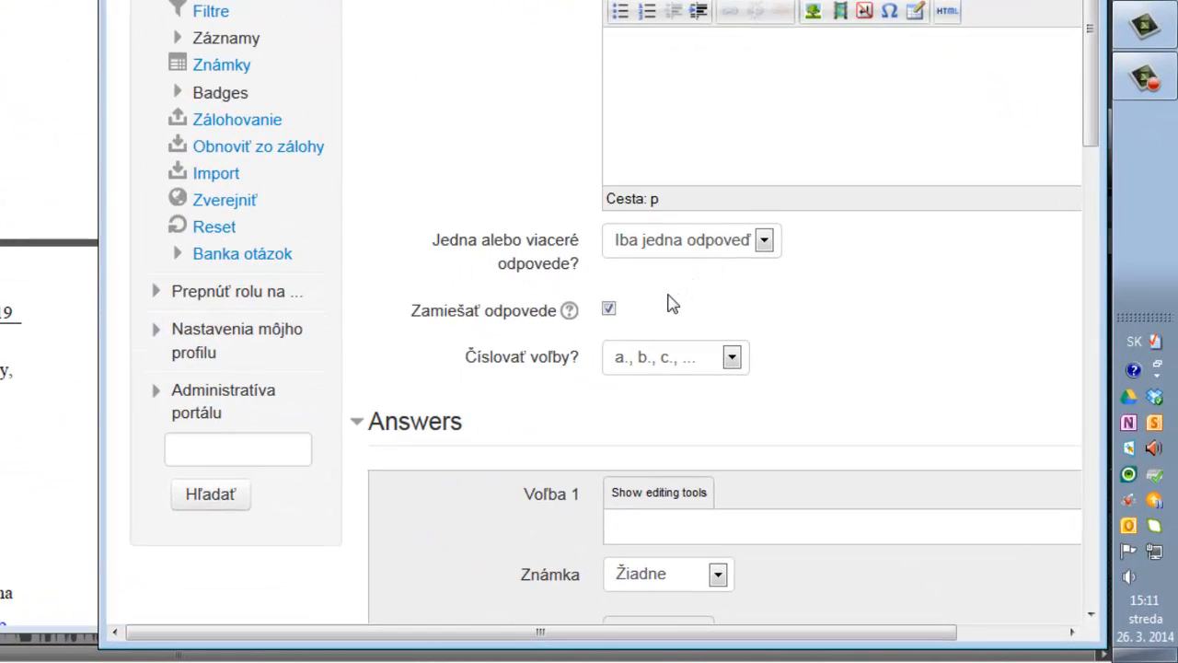
scroll(672, 304, "down", 3)
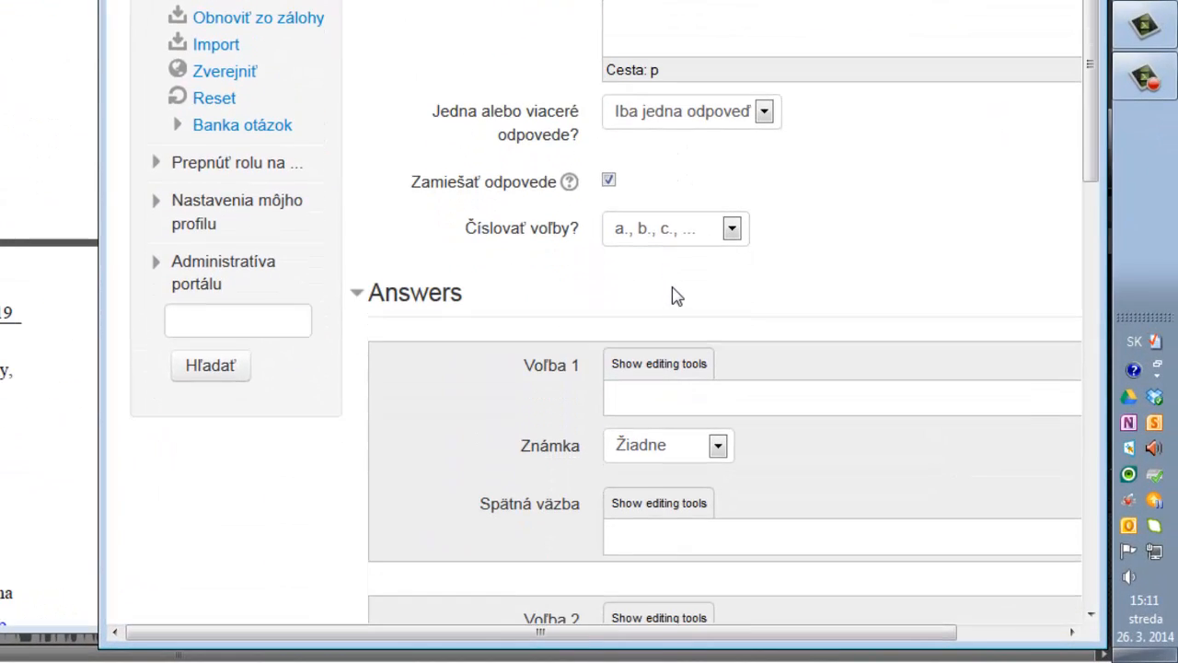
scroll(676, 294, "down", 3)
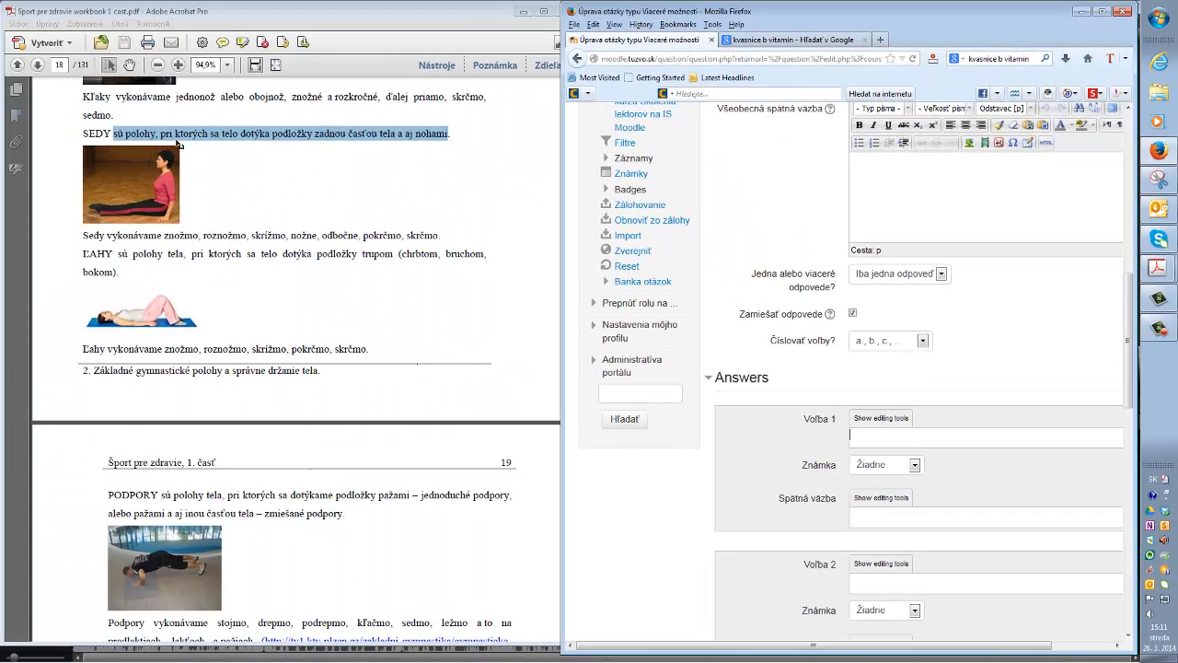
left_click(157, 135)
left_click_drag(114, 134, 432, 140)
key("ctrl+c")
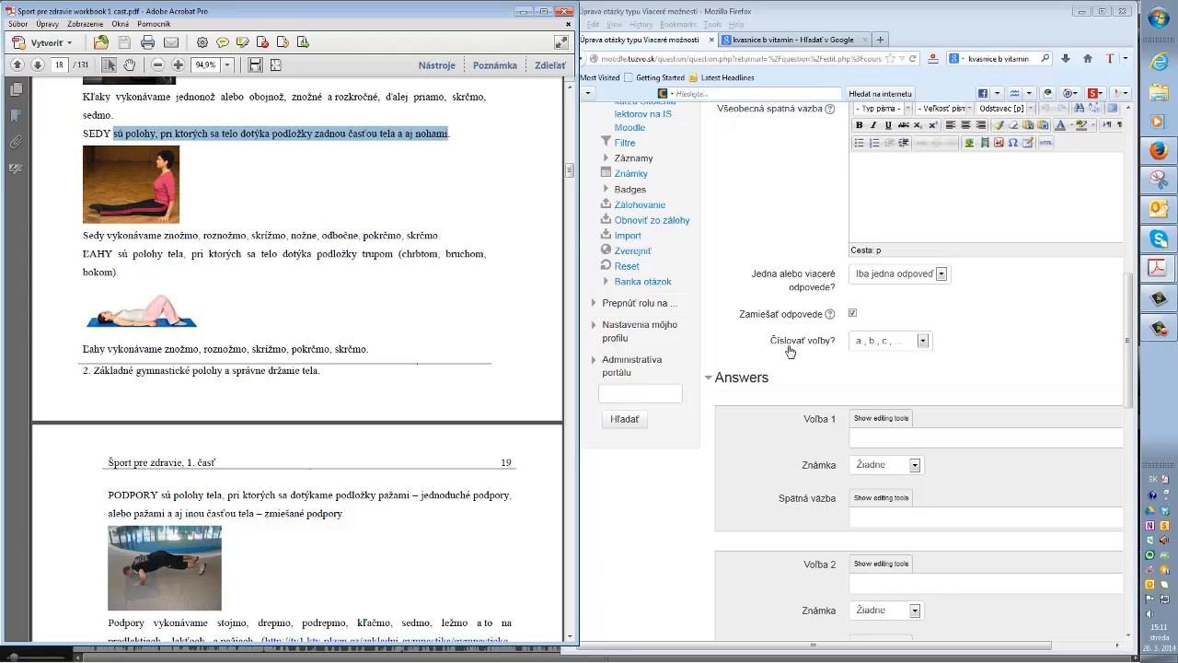
left_click(868, 446)
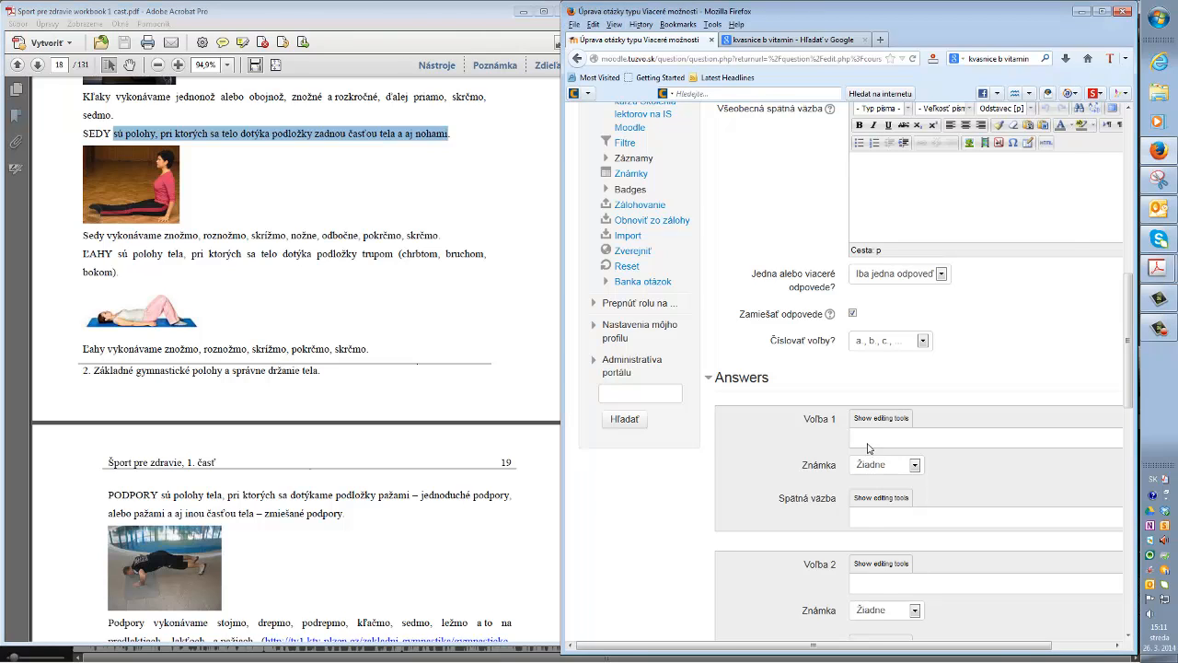
key("ctrl+v")
left_click_drag(343, 513, 161, 495)
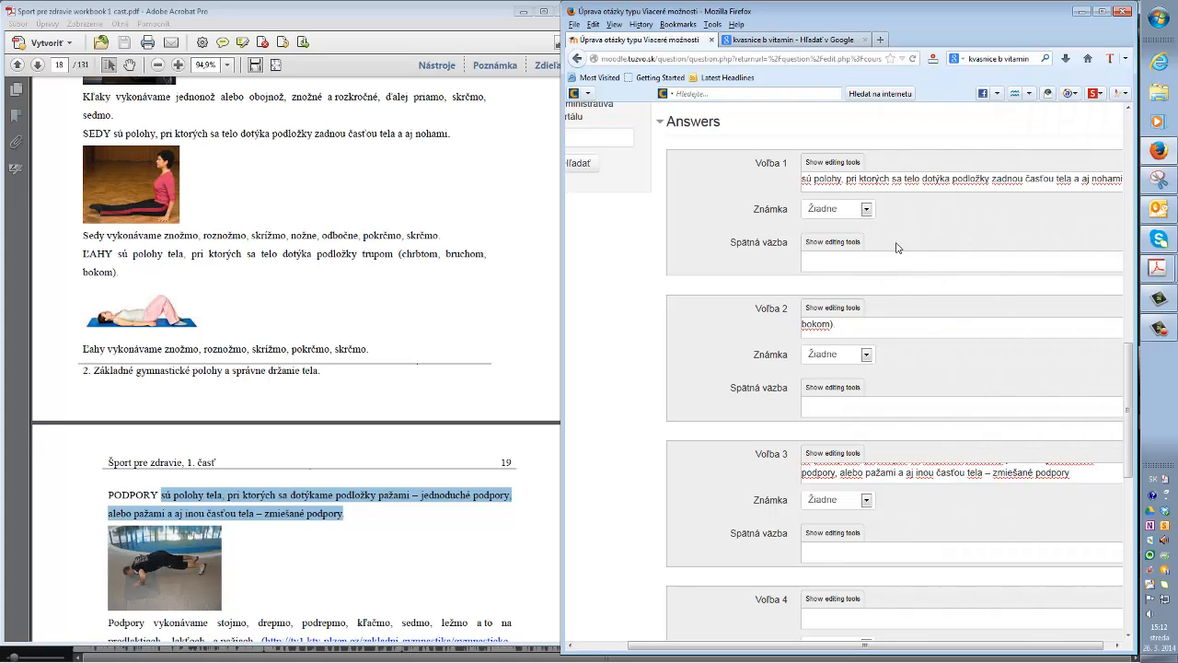
Set the grade of Voľba 1 to 100% and enter "Áno, toto sú sedy" as its feedback.
left_click(866, 210)
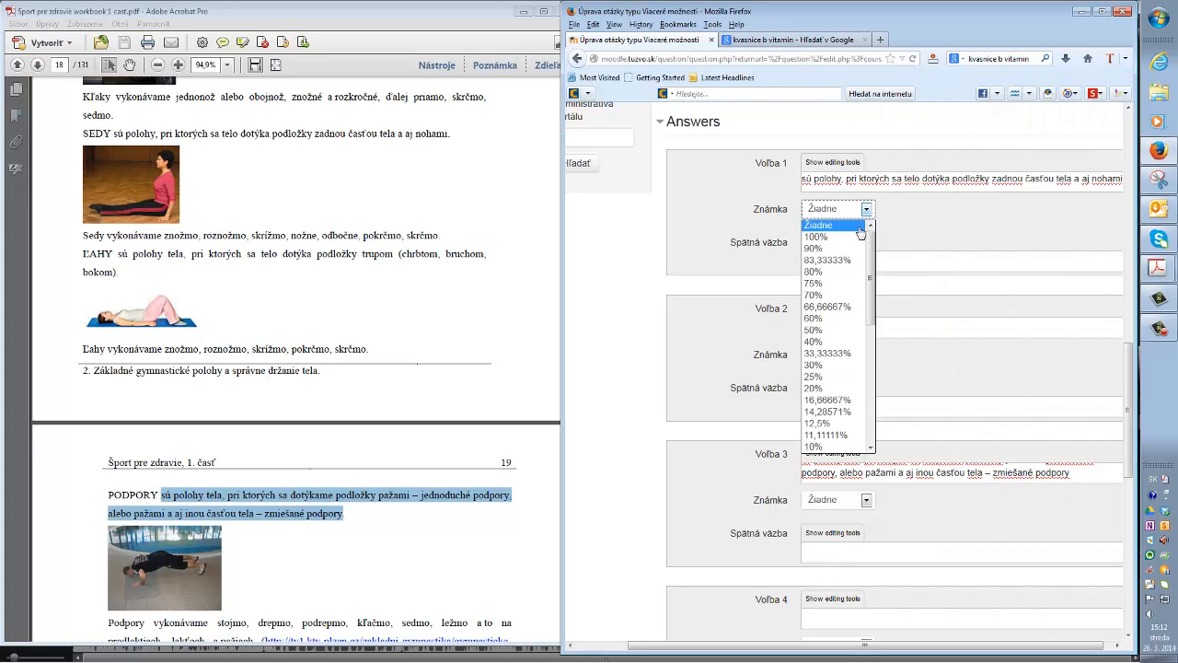
left_click(856, 239)
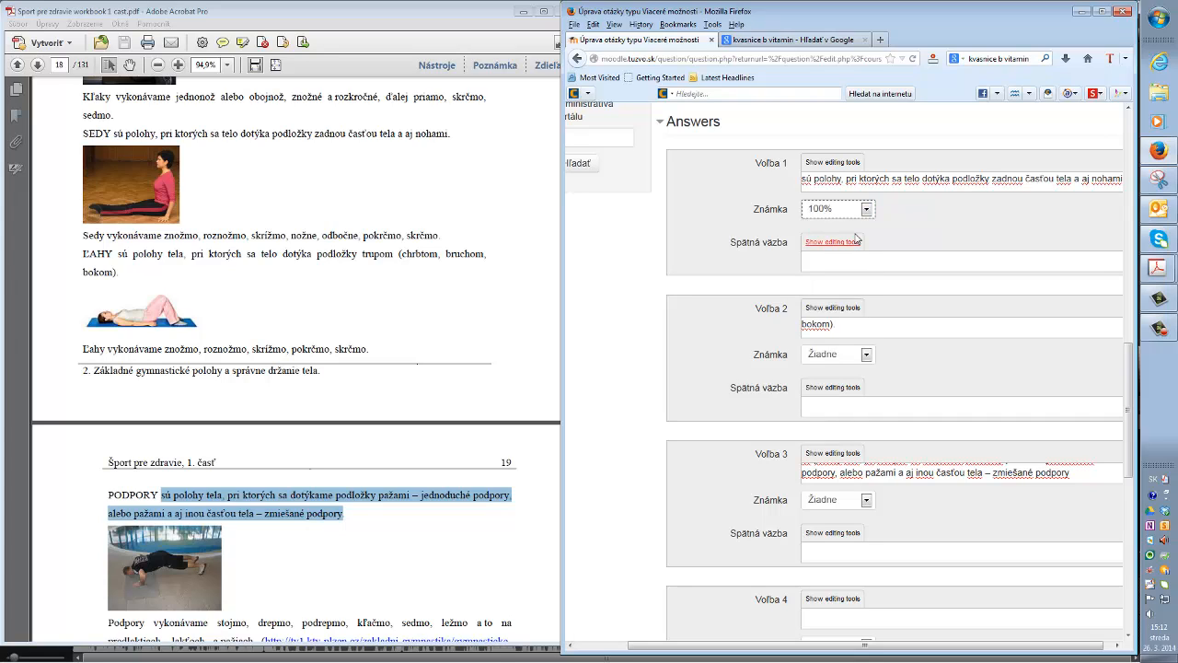
left_click(846, 261)
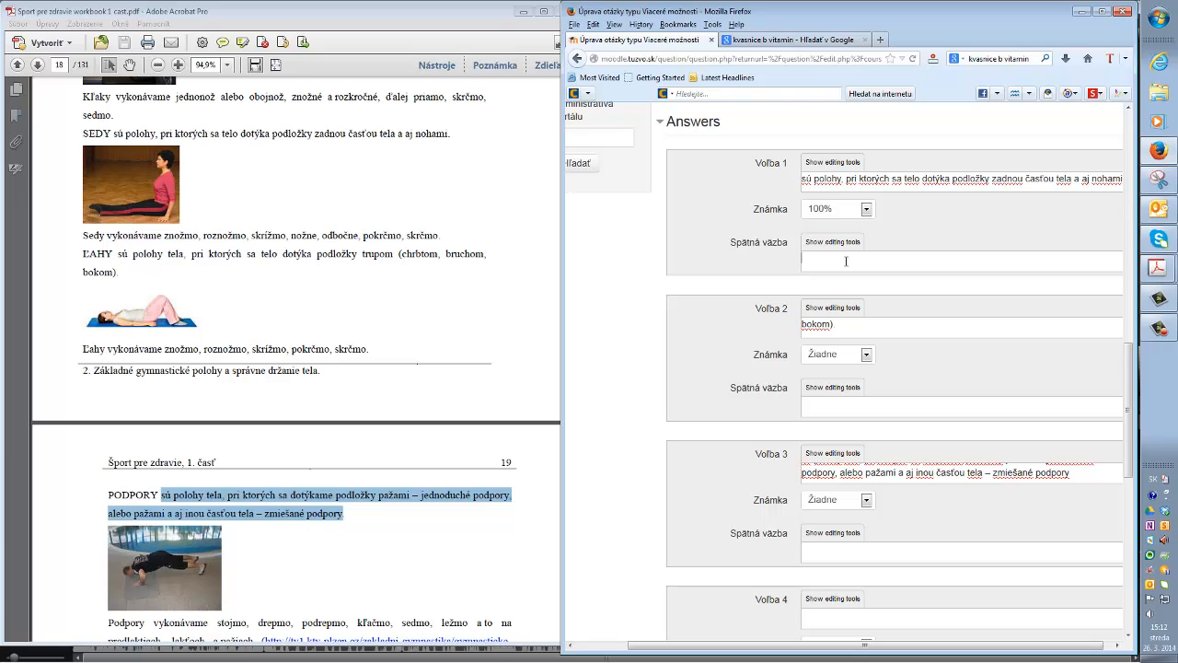
type("Áno, toto sú sedy")
Set the penalty for each incorrect attempt to 0% and save the question.
scroll(845, 404, "down", 1)
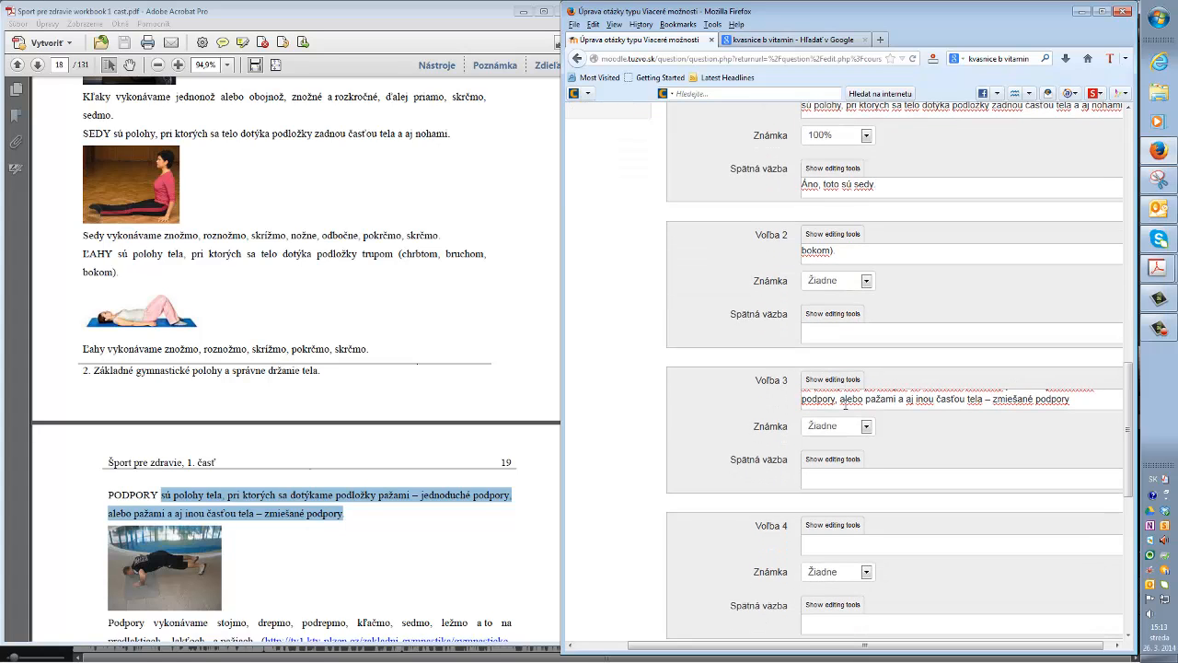
scroll(846, 442, "down", 5)
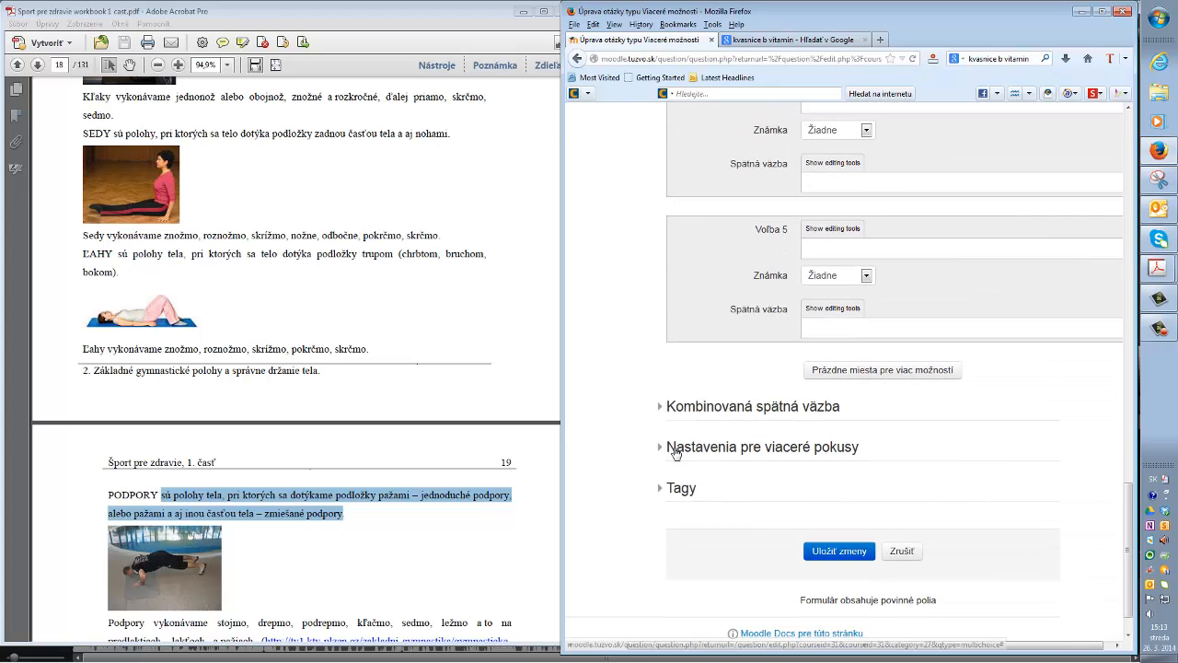
left_click(675, 449)
left_click(828, 484)
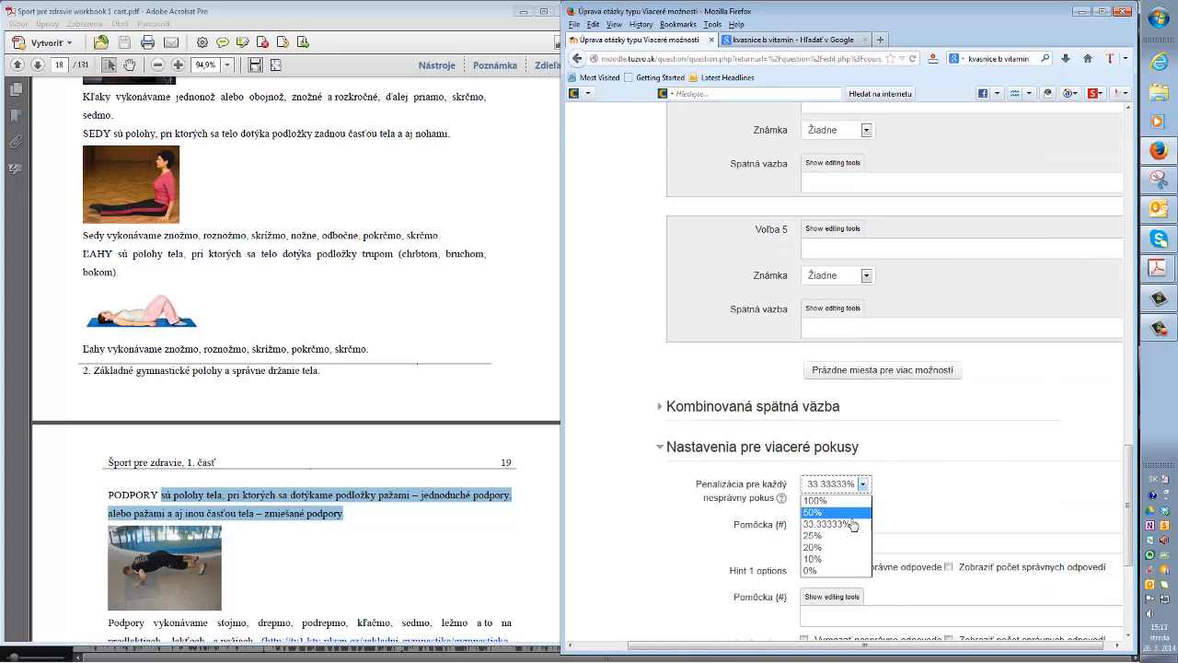
left_click(846, 572)
scroll(672, 506, "down", 2)
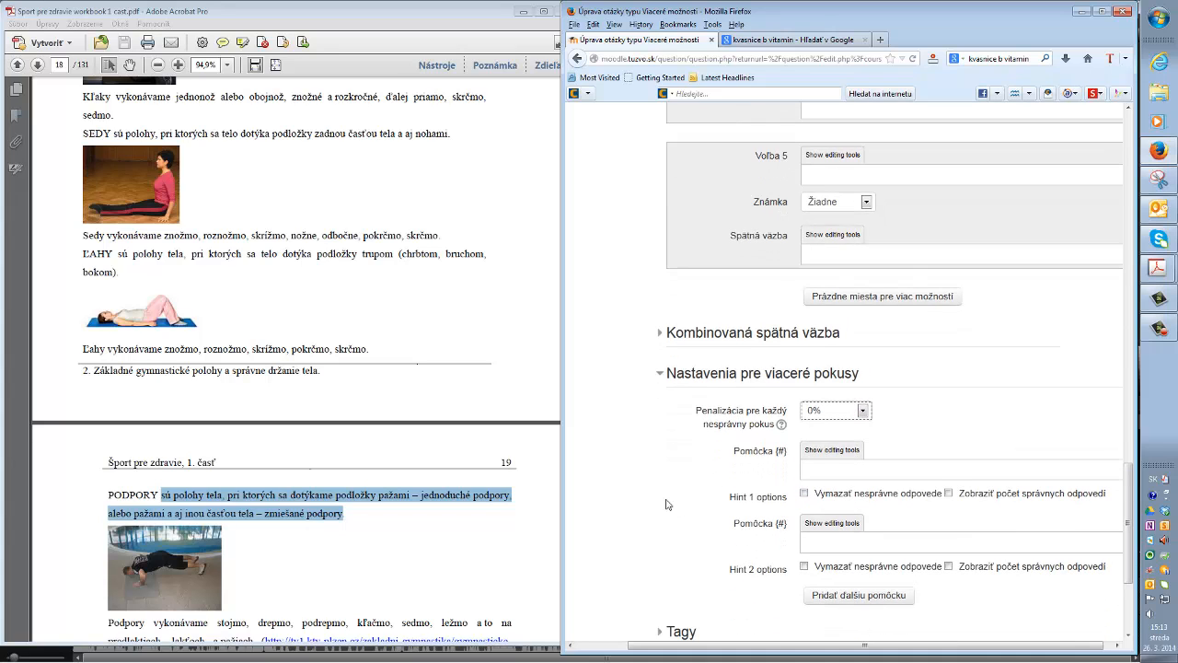
scroll(667, 504, "down", 2)
left_click(839, 509)
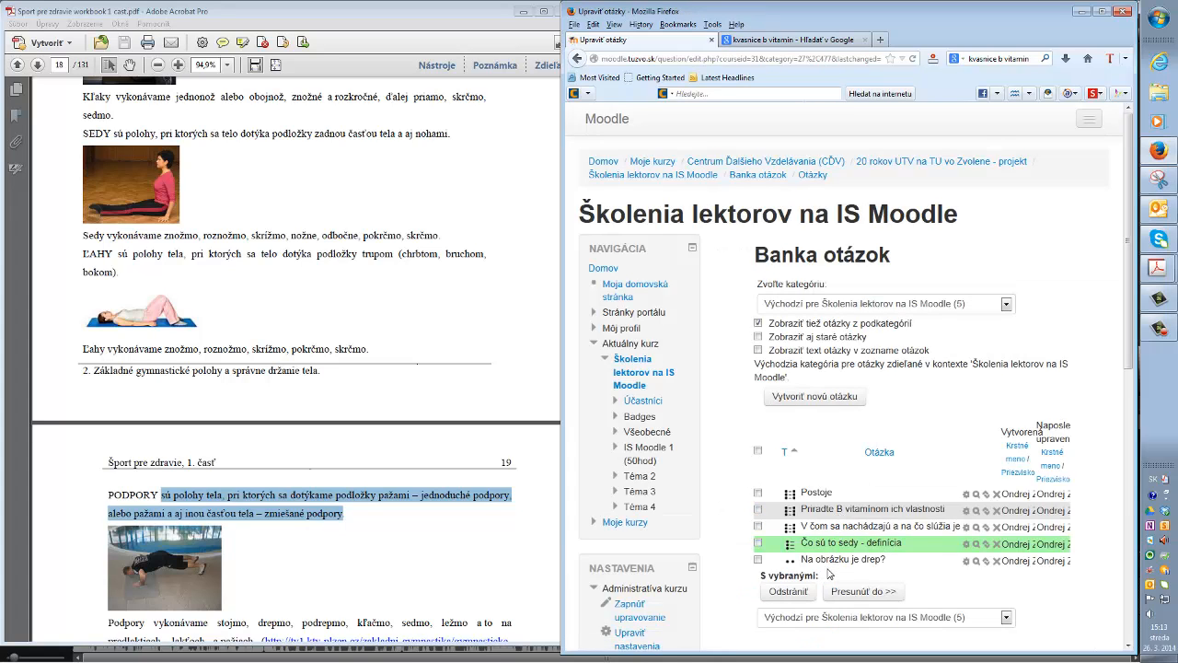
Preview the "Čo sú to sedy - definícia" question, submit answer b and close the preview.
left_click(976, 545)
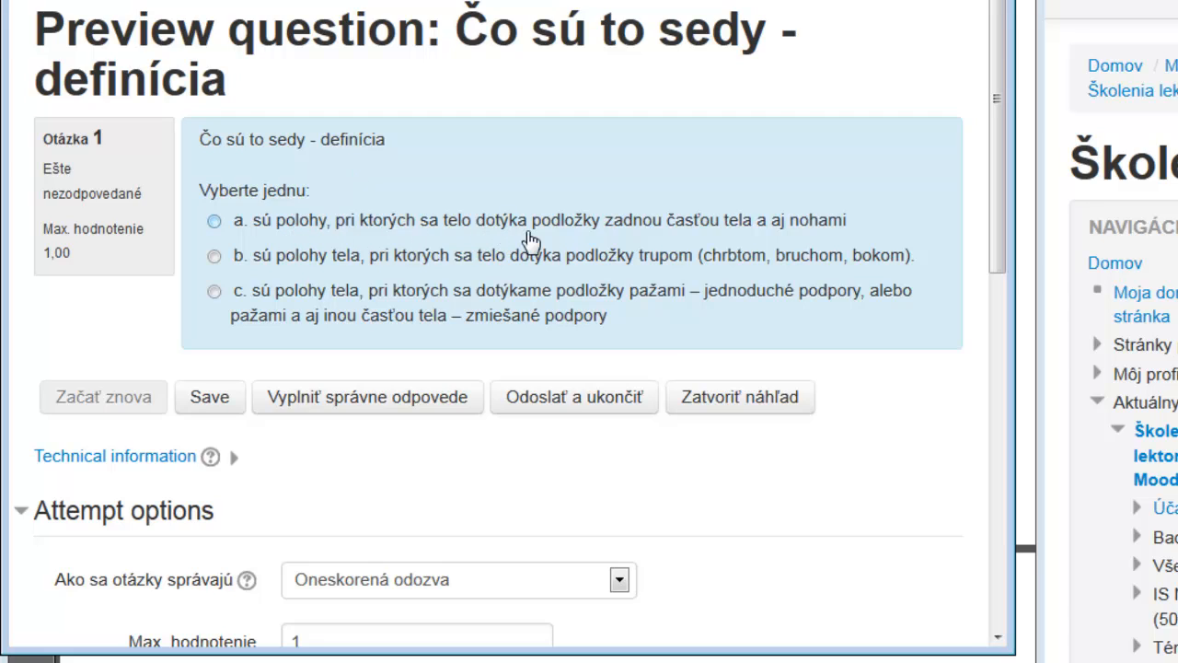
left_click(226, 264)
left_click(579, 403)
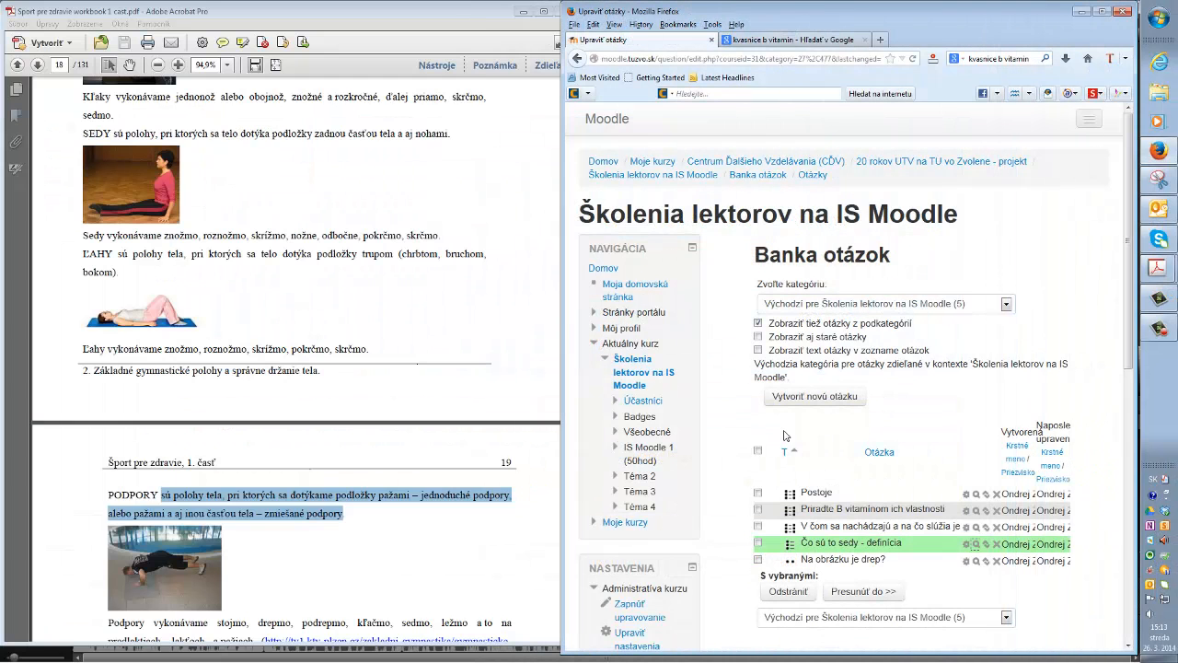
Create another Viaceré odpovede question with "Vyberte, čo zaraďujeme medzi gymnastické pohyby" as its name and question text.
left_click(795, 398)
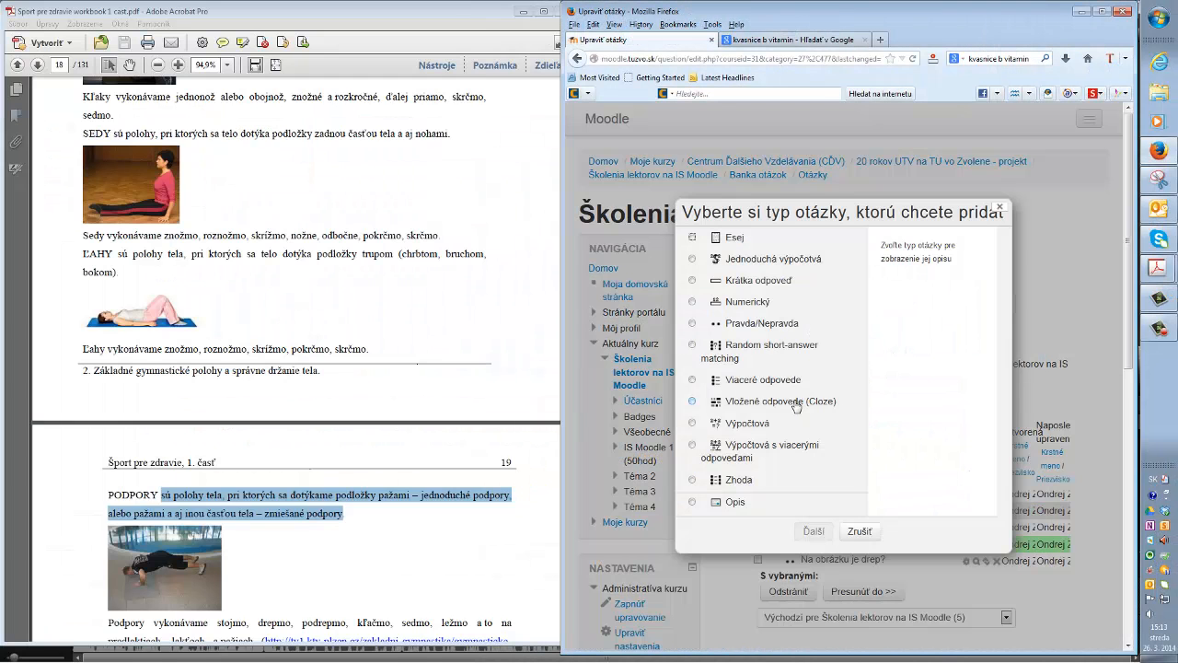
left_click(763, 381)
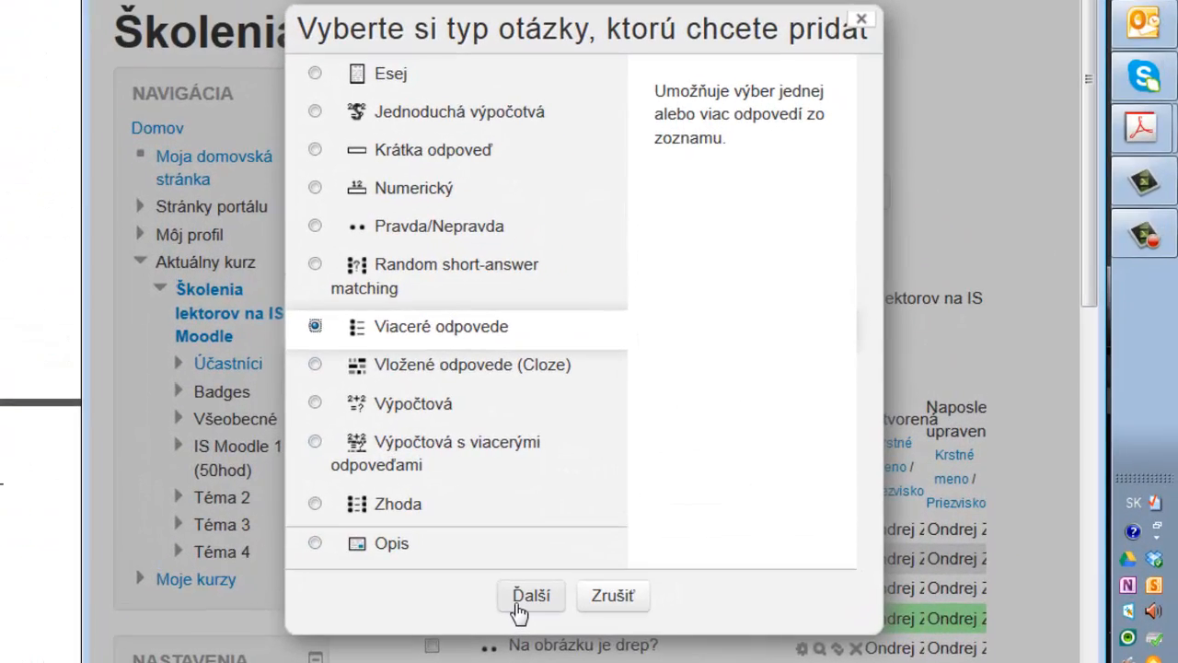
left_click(600, 582)
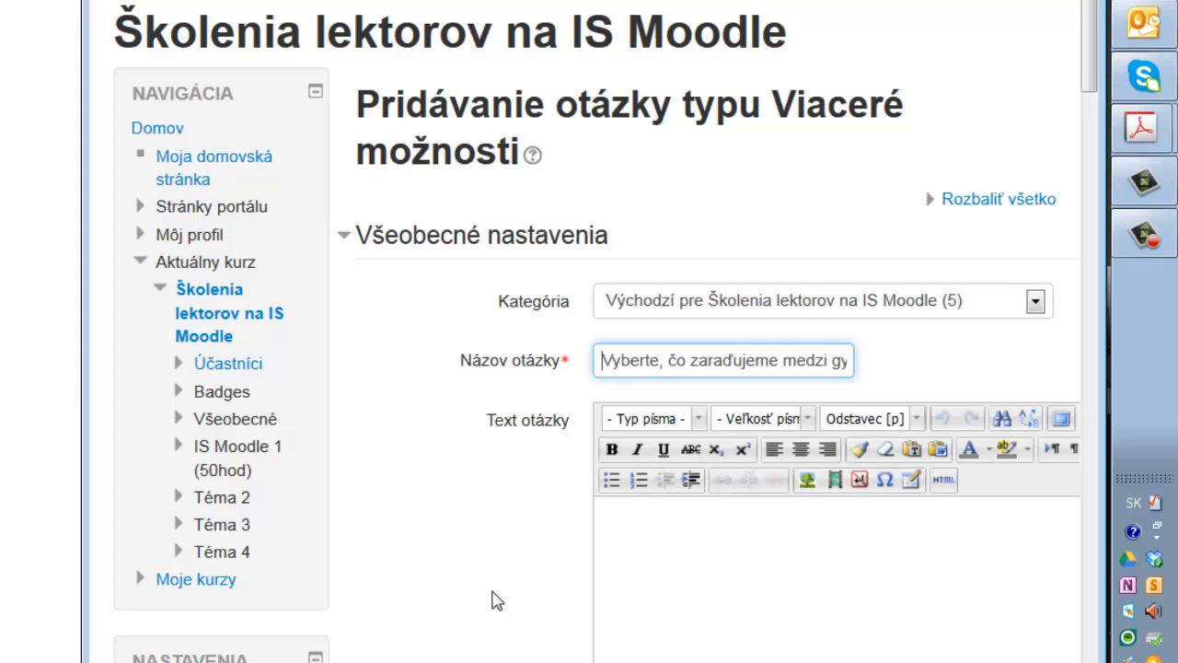
left_click(643, 528)
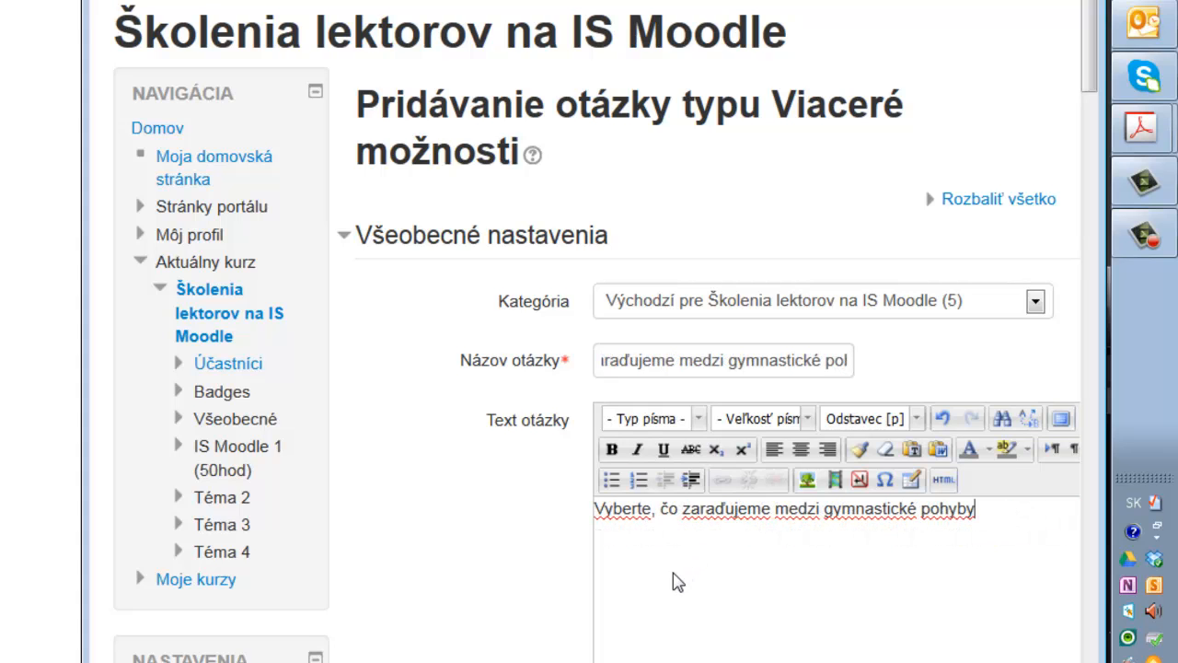
scroll(672, 573, "down", 4)
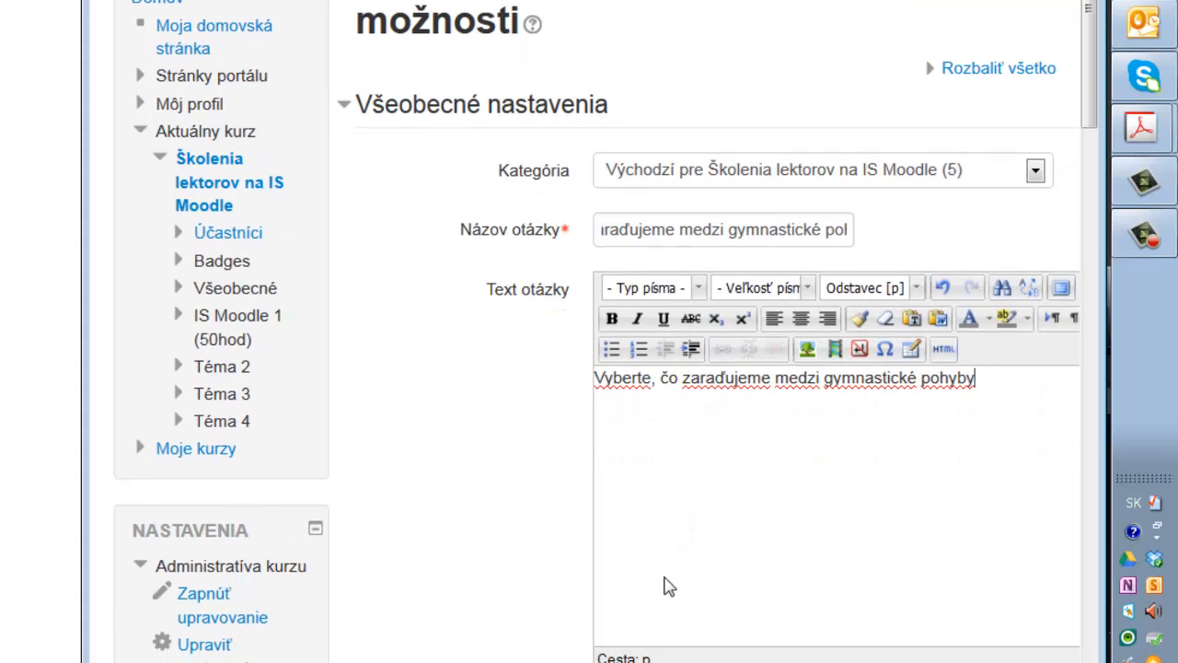
scroll(666, 578, "down", 3)
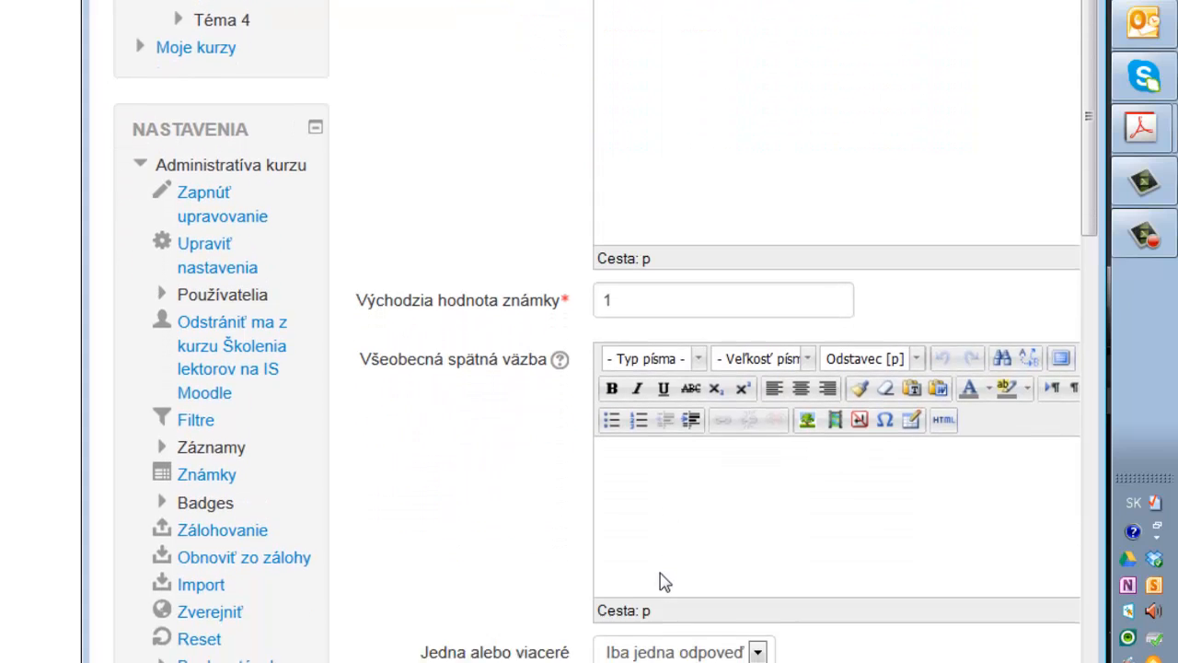
Allow multiple answers (Viaceré odpovede) for the question and copy "CHÔDZA" from the PDF workbook into Voľba 1.
left_click(757, 531)
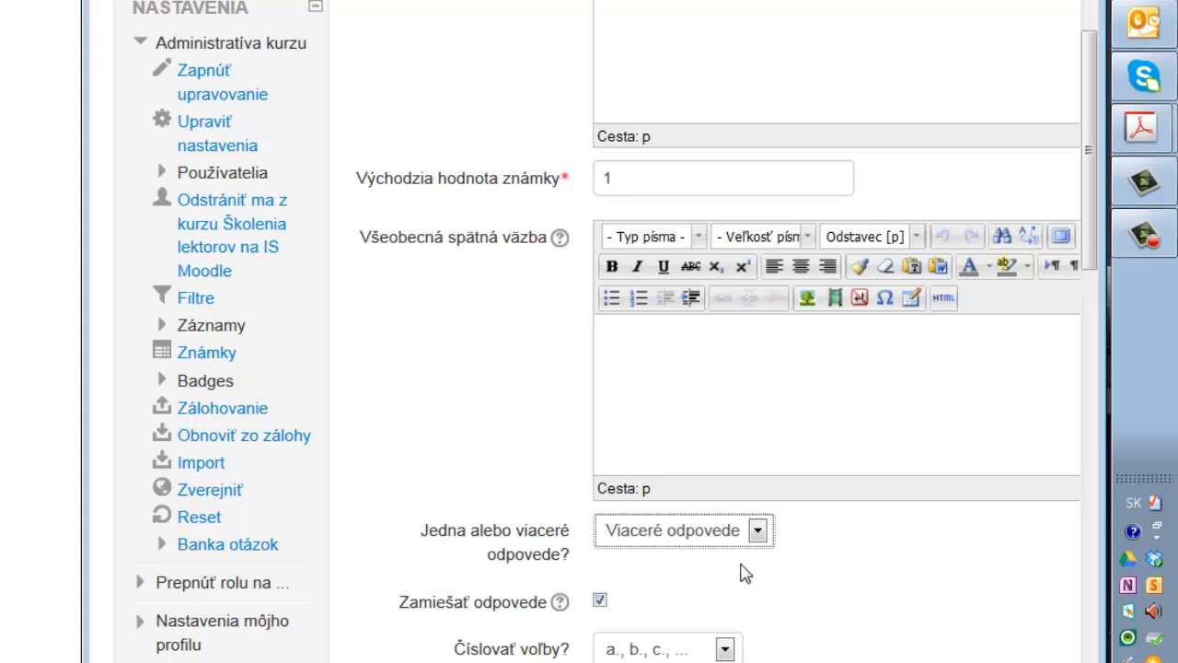
scroll(732, 569, "down", 3)
scroll(759, 567, "down", 9)
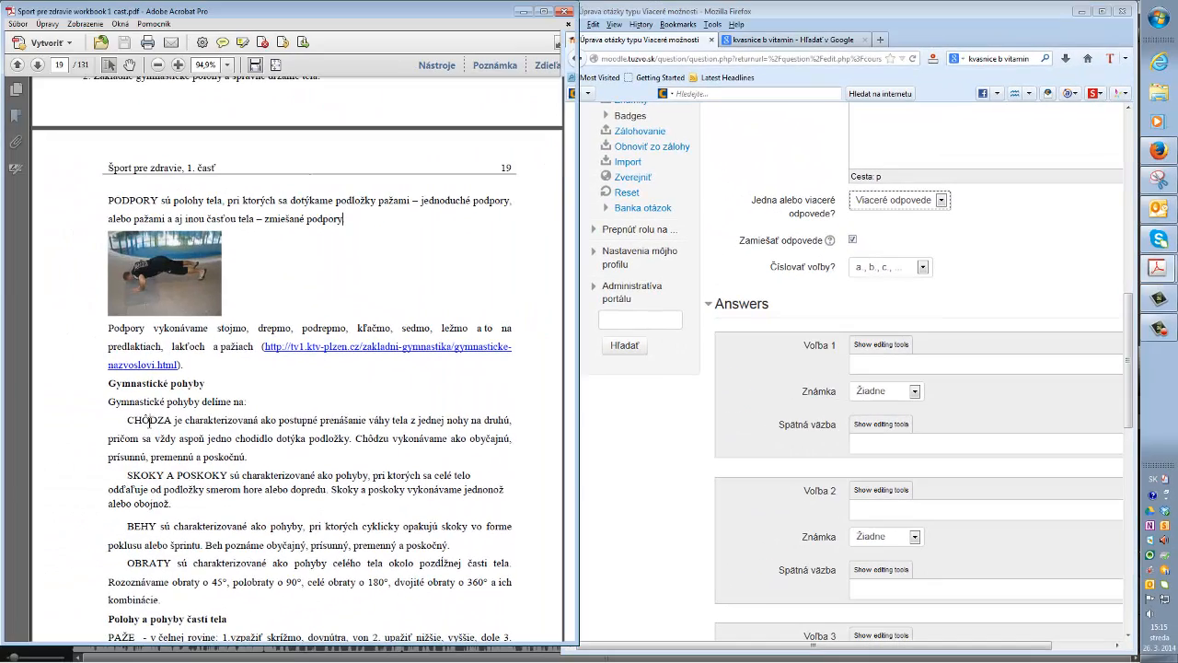
double_click(150, 421)
key("ctrl+c")
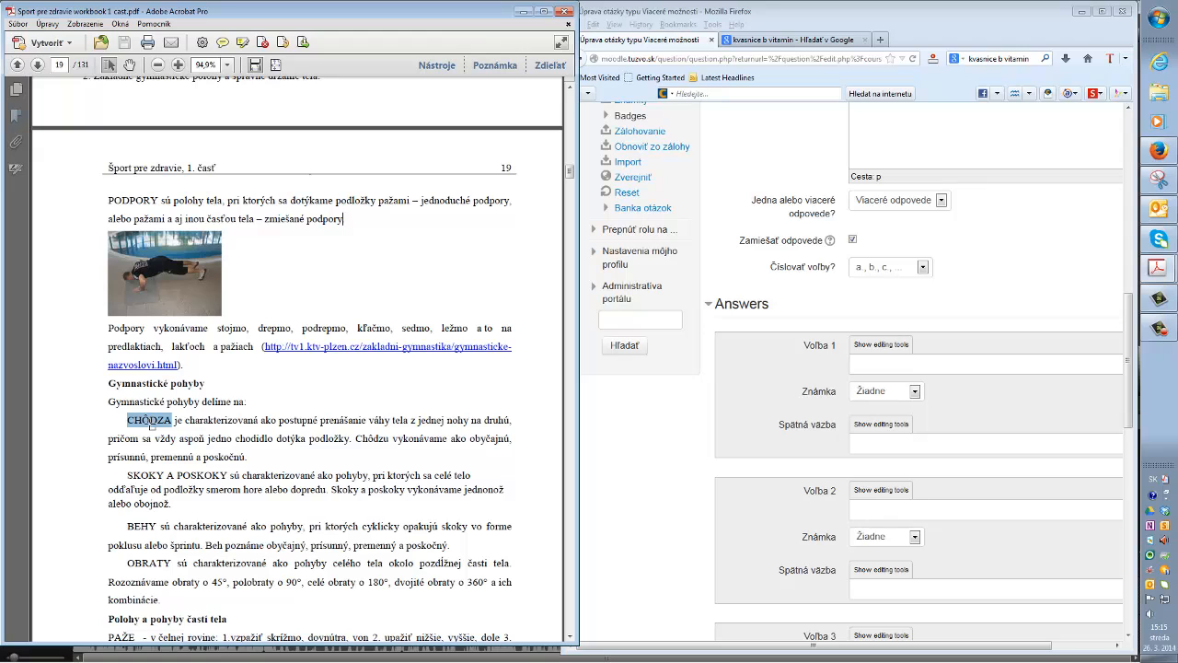
left_click(899, 362)
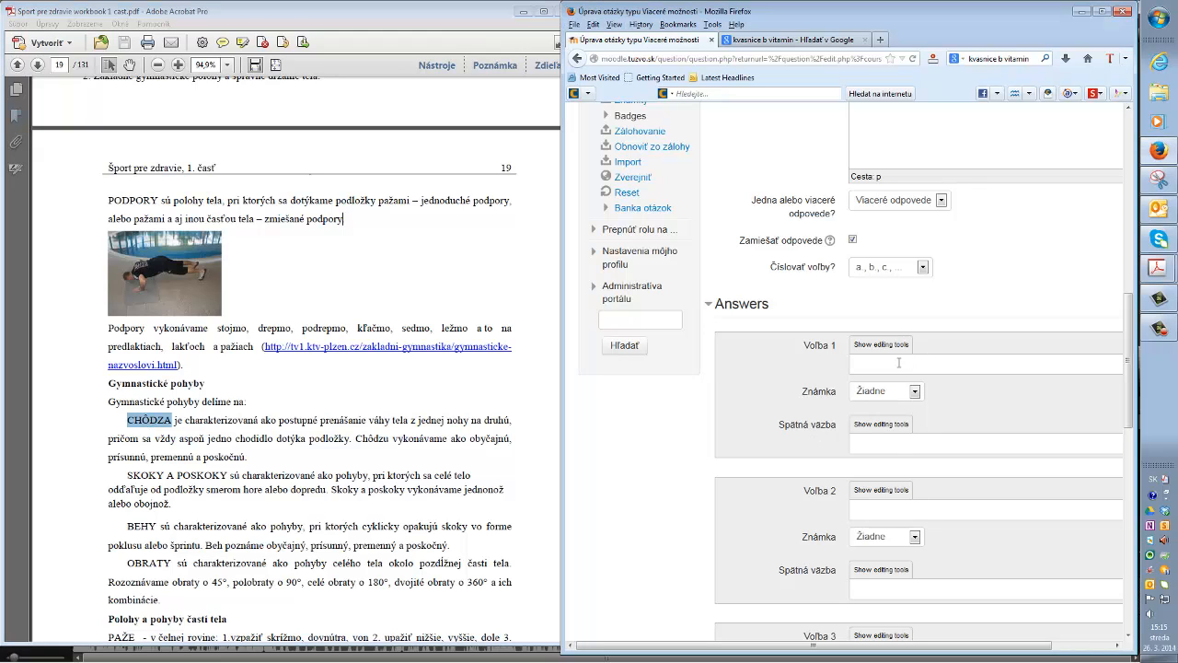
key("ctrl+v")
Copy "SKOKY A POSKOKY" from the PDF workbook into Voľba 2.
left_click_drag(126, 475, 225, 475)
key("ctrl+c")
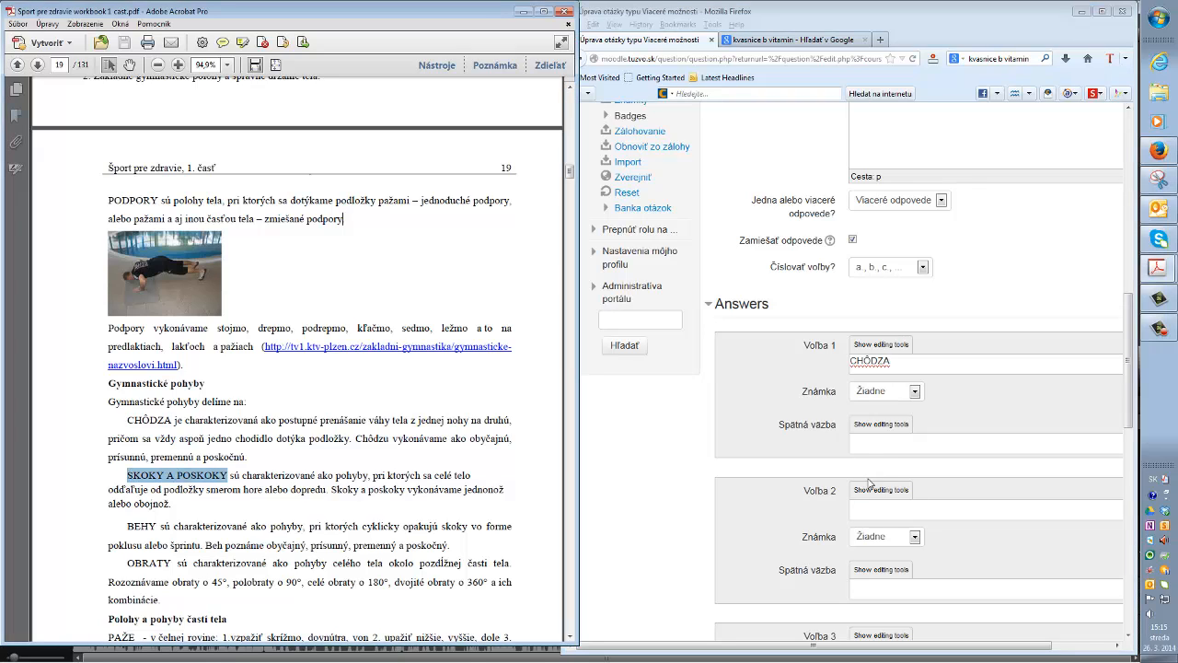
left_click(858, 512)
key("ctrl+v")
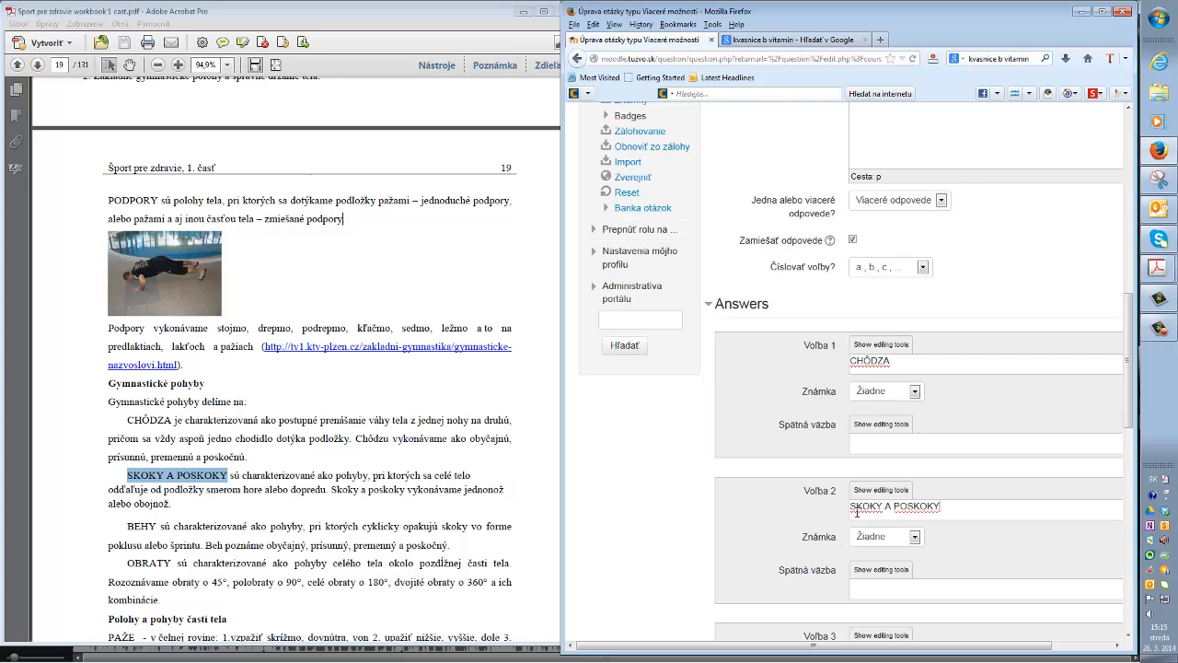
Copy "BEHY" and "OBRATY" from the PDF workbook into Voľba 3 and Voľba 4.
scroll(789, 515, "down", 3)
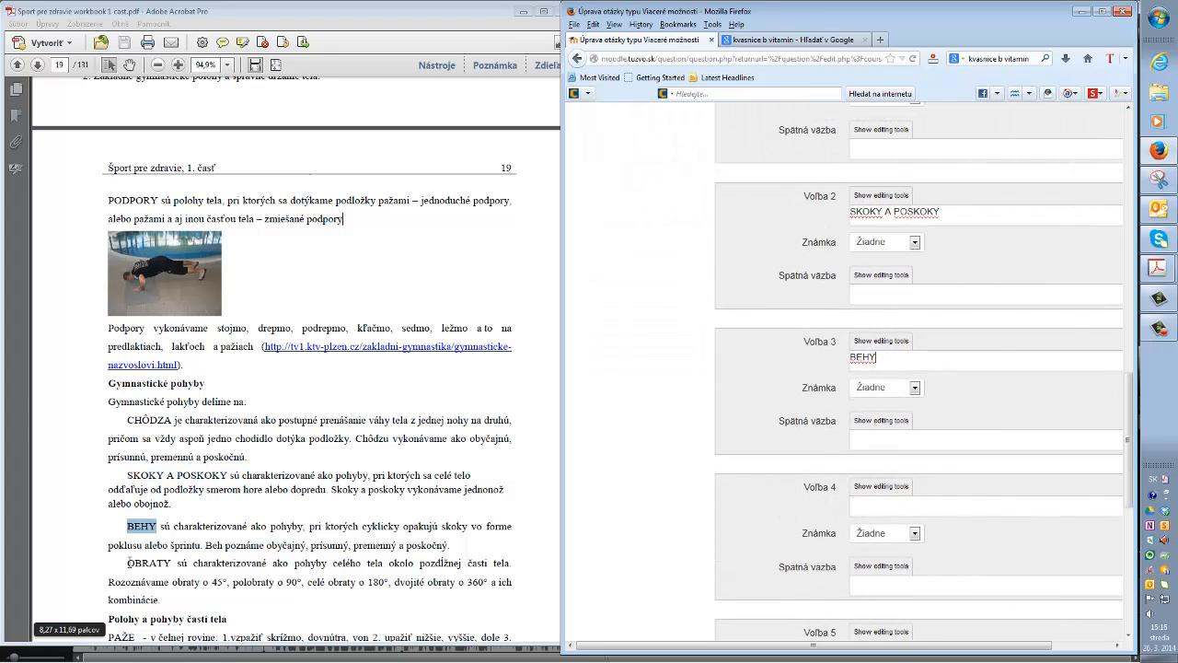
left_click_drag(127, 563, 171, 564)
key("ctrl+c")
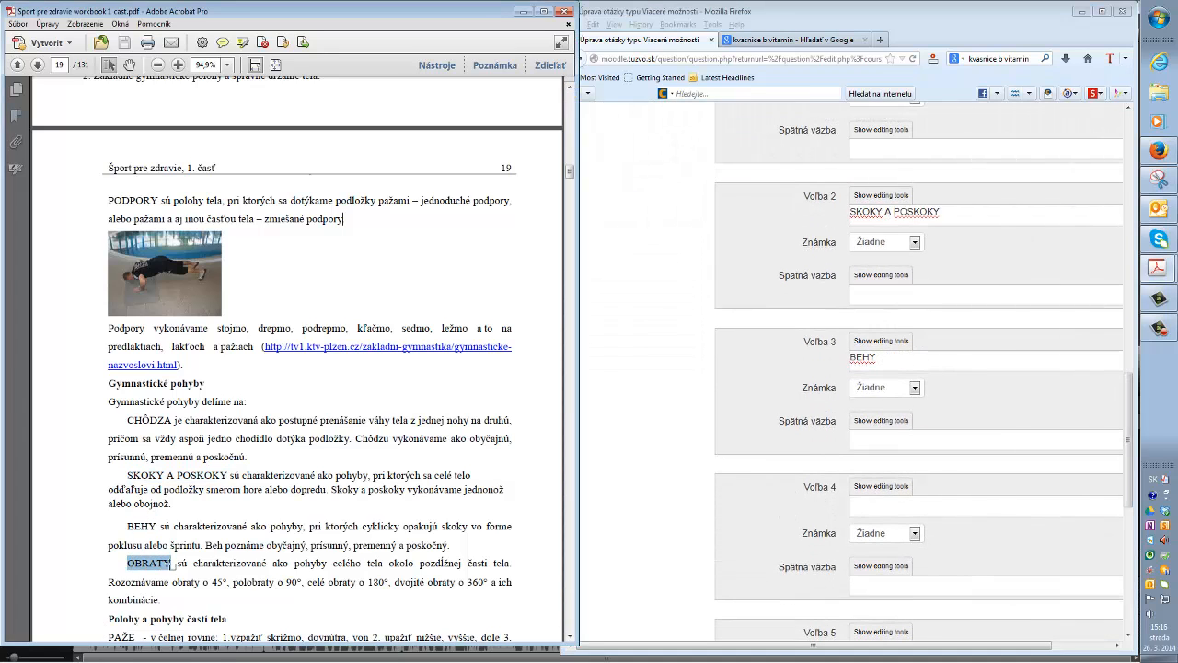
left_click(873, 506)
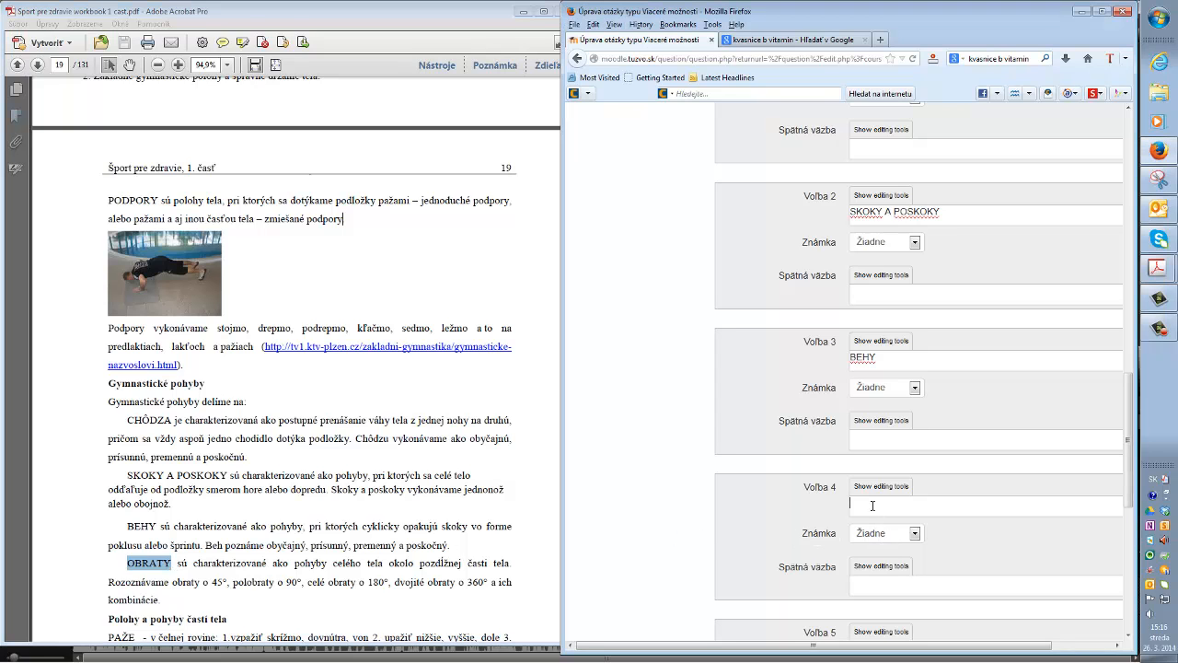
key("ctrl+v")
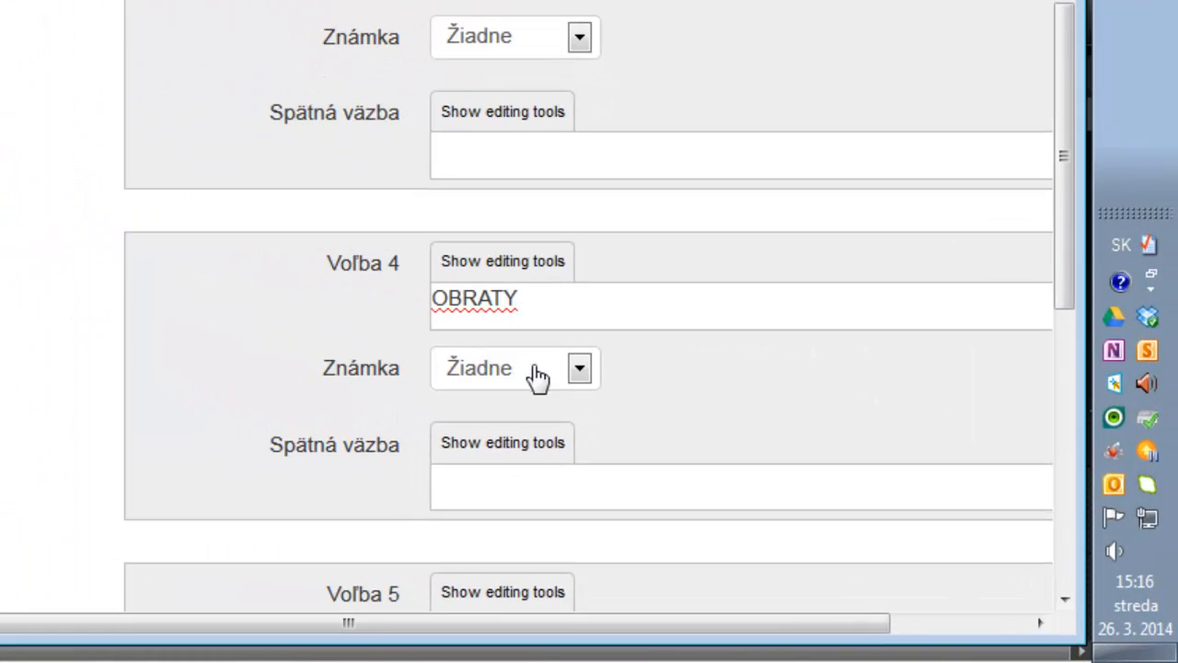
Set the grade of each of the four answers, Voľba 1 to Voľba 4, to 25%.
left_click(580, 369)
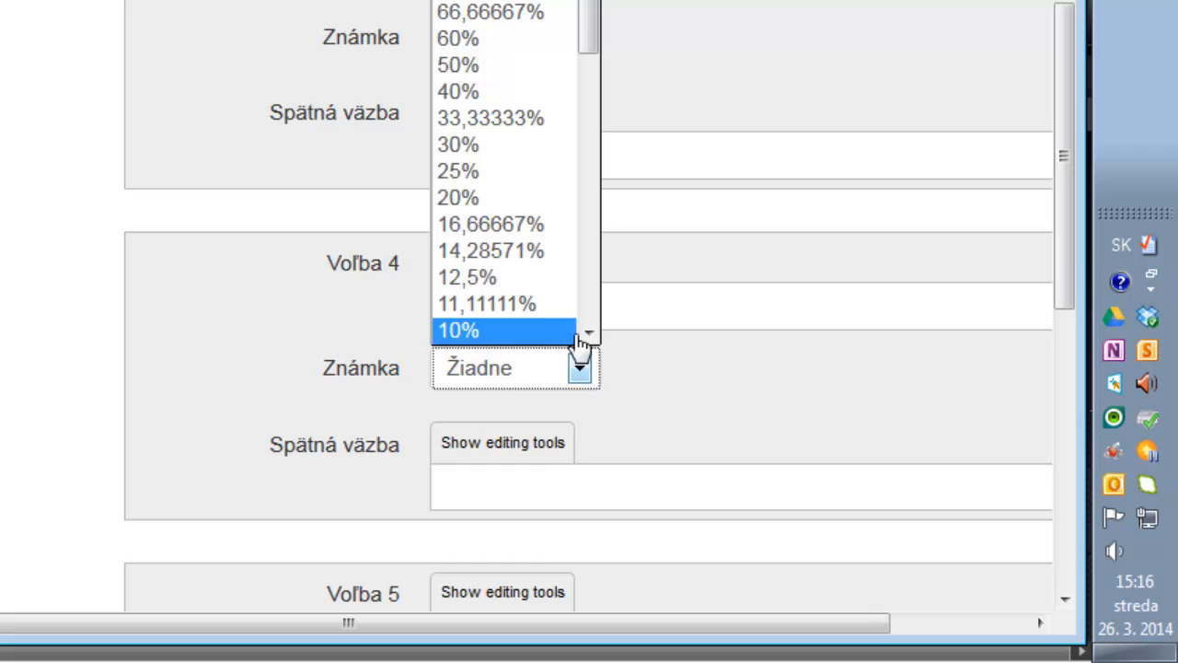
left_click(534, 171)
left_click(580, 37)
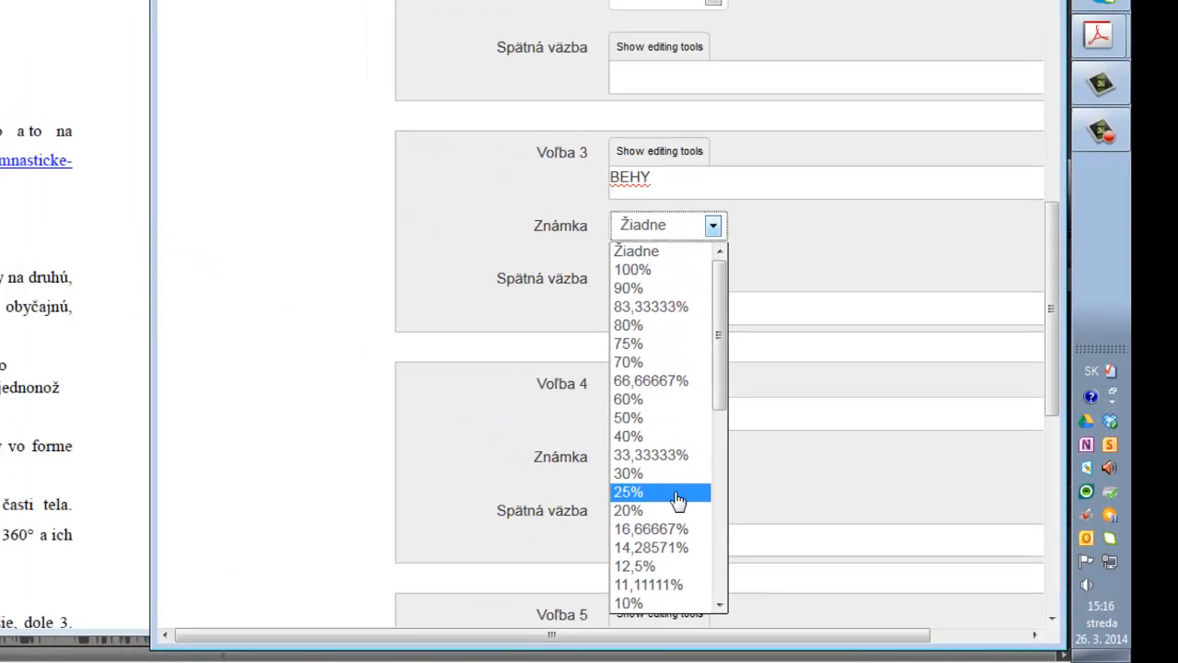
left_click(465, 418)
left_click(712, 5)
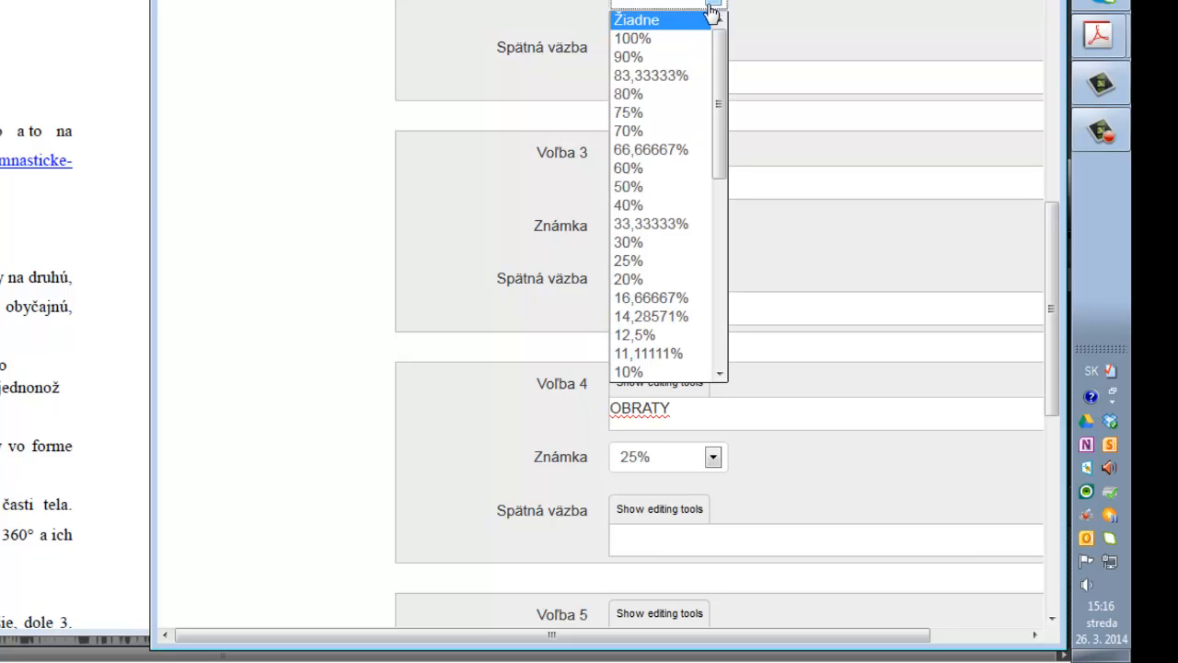
left_click(673, 260)
scroll(678, 231, "up", 1)
scroll(725, 247, "up", 8)
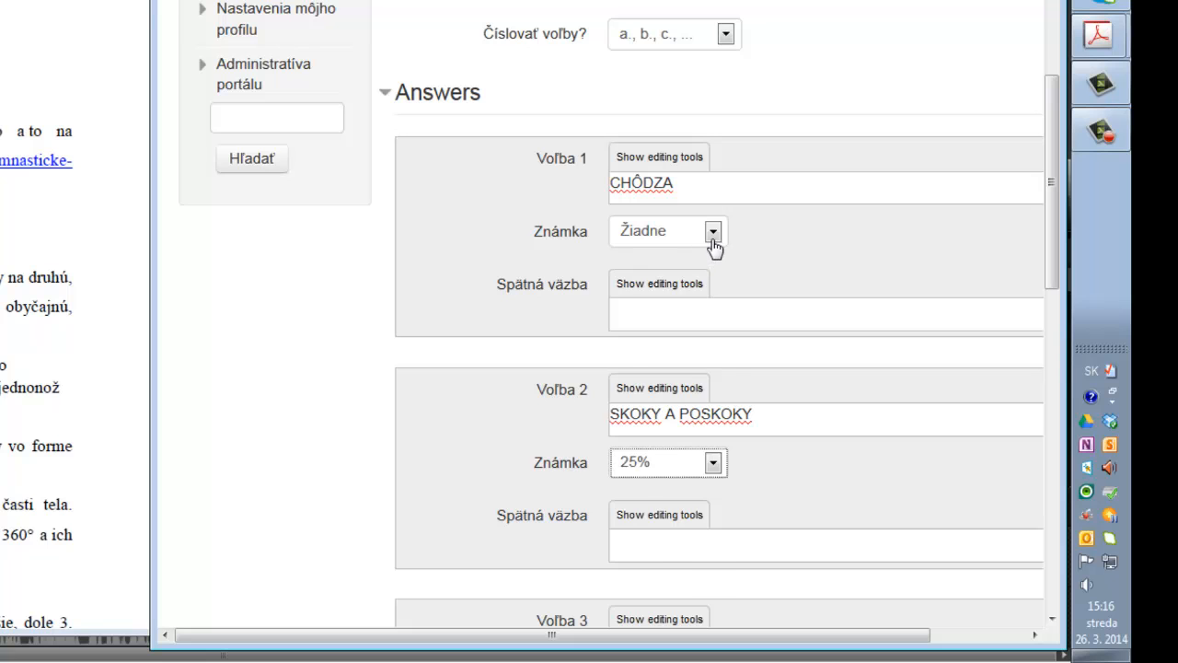
left_click(713, 237)
left_click(710, 504)
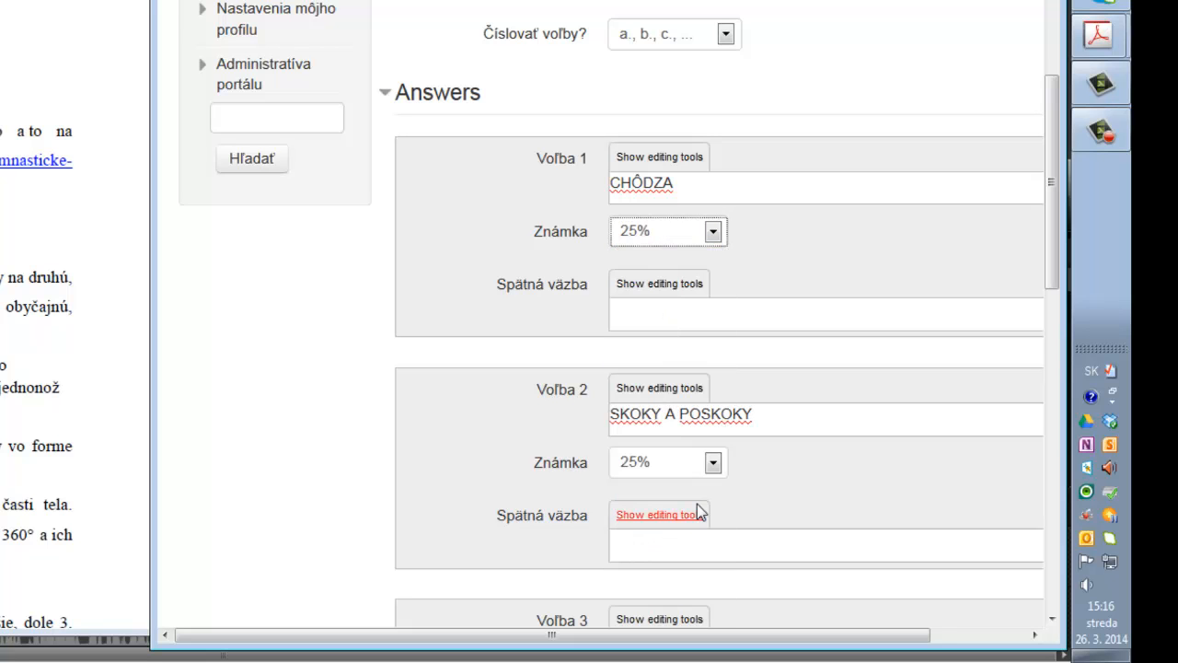
Set the penalty for each incorrect attempt to 0% and save the gymnastic movements question.
scroll(864, 317, "down", 1)
scroll(864, 318, "down", 7)
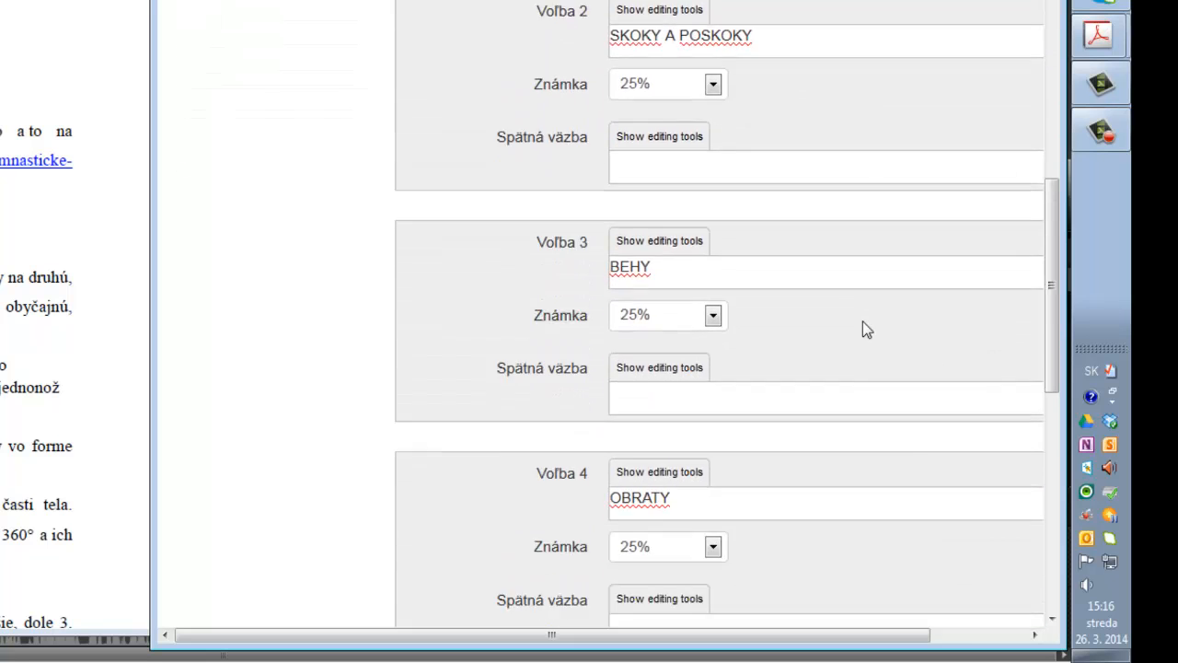
scroll(863, 327, "down", 5)
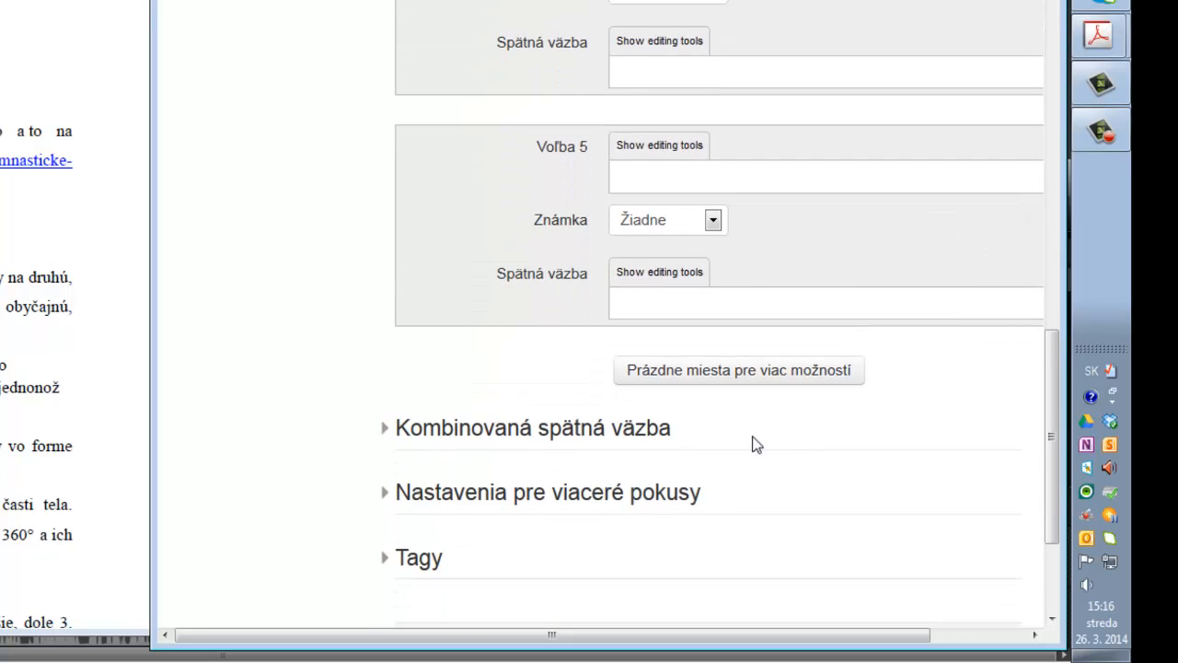
left_click(463, 493)
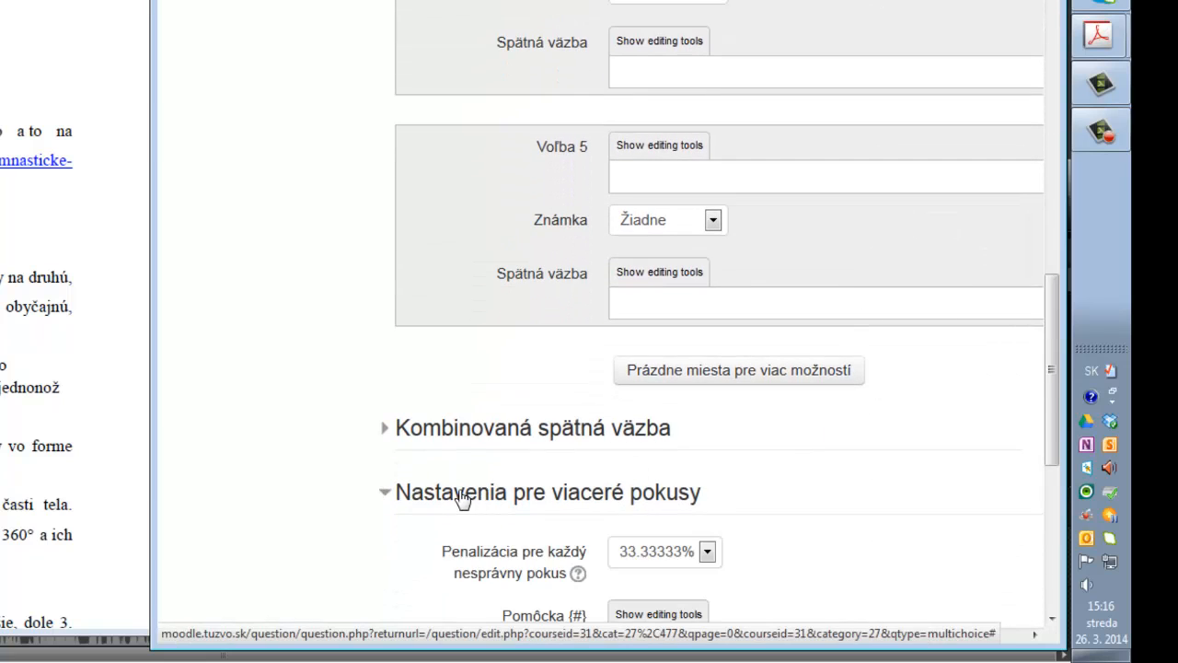
left_click(707, 552)
left_click(655, 526)
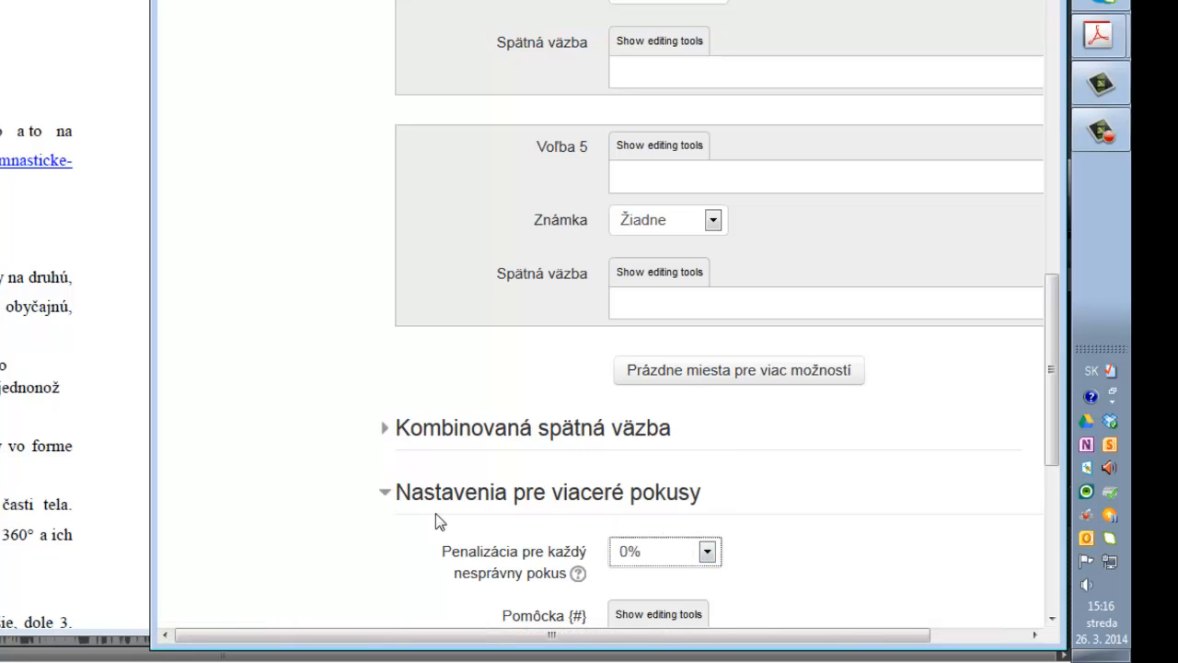
scroll(433, 513, "down", 8)
scroll(434, 513, "down", 1)
left_click(672, 538)
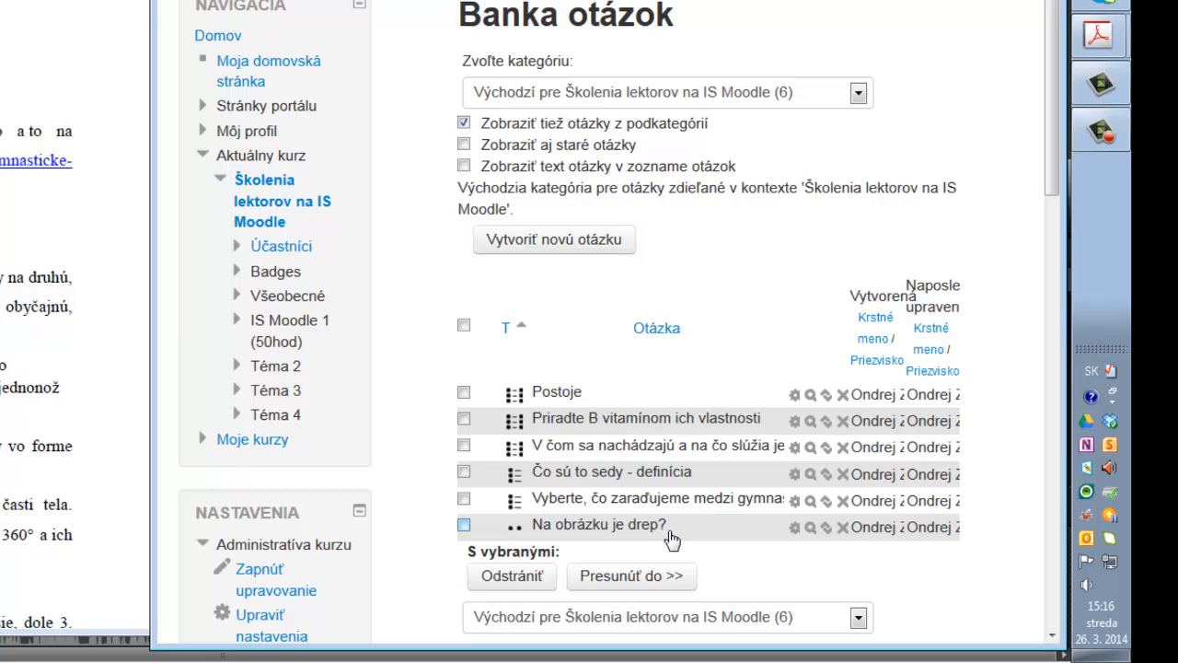
Preview the "Vyberte, čo zaraďujeme medzi gymnastické pohyby" question, submit answers a, b and c, and close the preview.
left_click(811, 502)
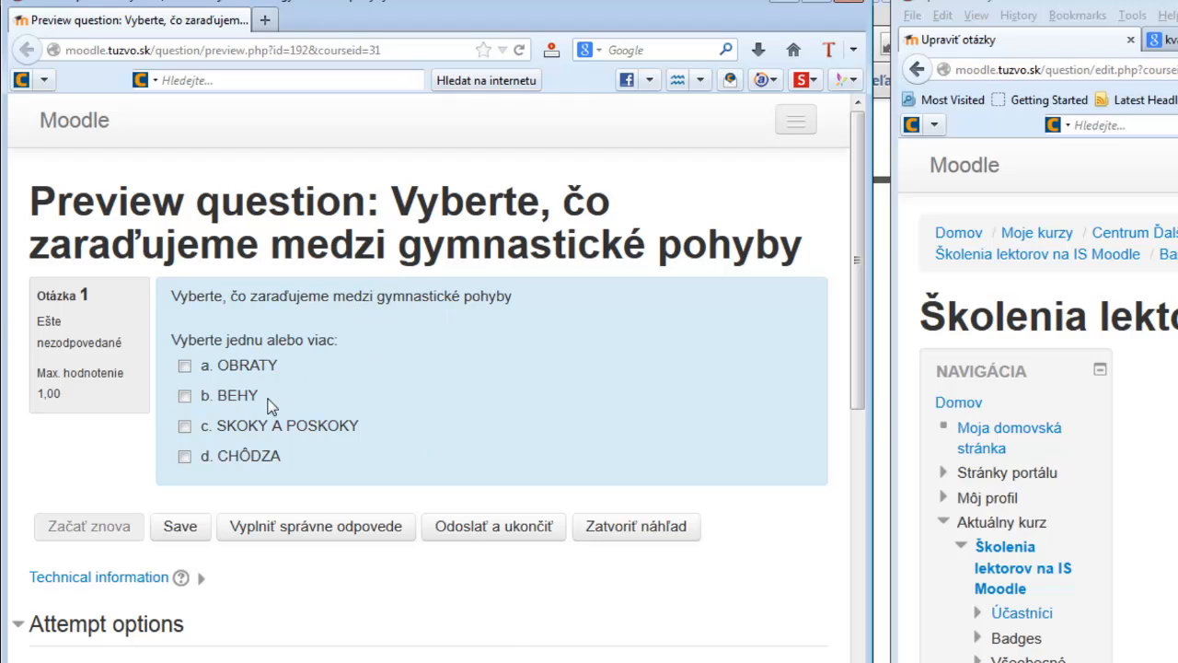
left_click(185, 367)
left_click(187, 397)
left_click(185, 428)
left_click(490, 534)
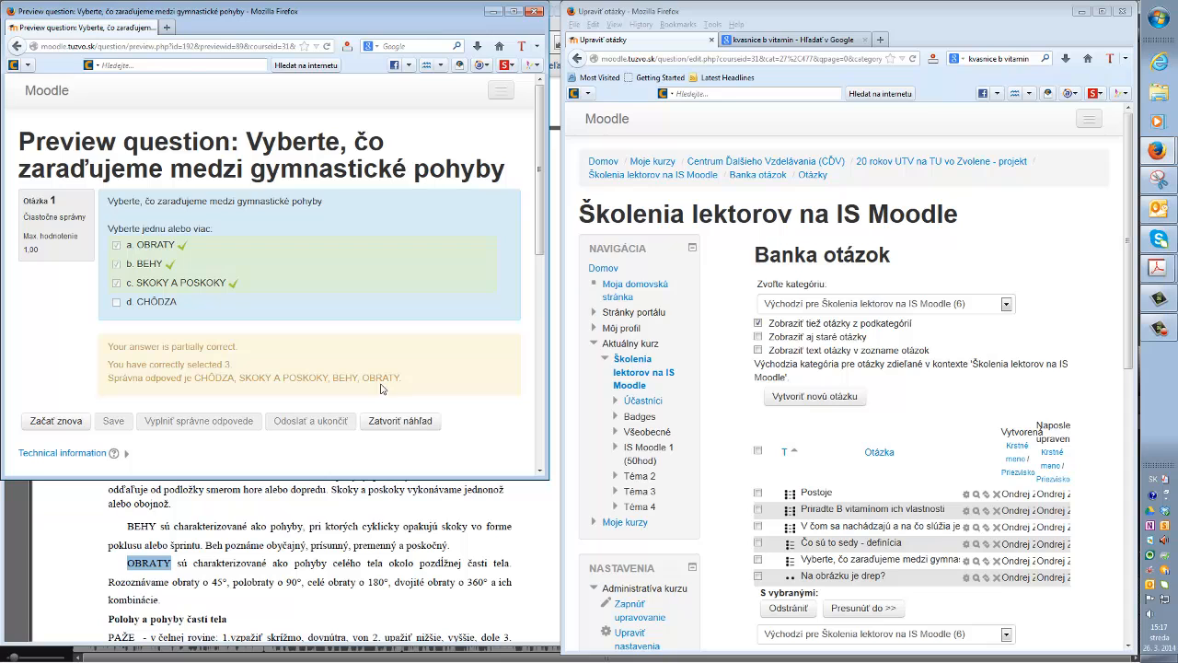
left_click(391, 420)
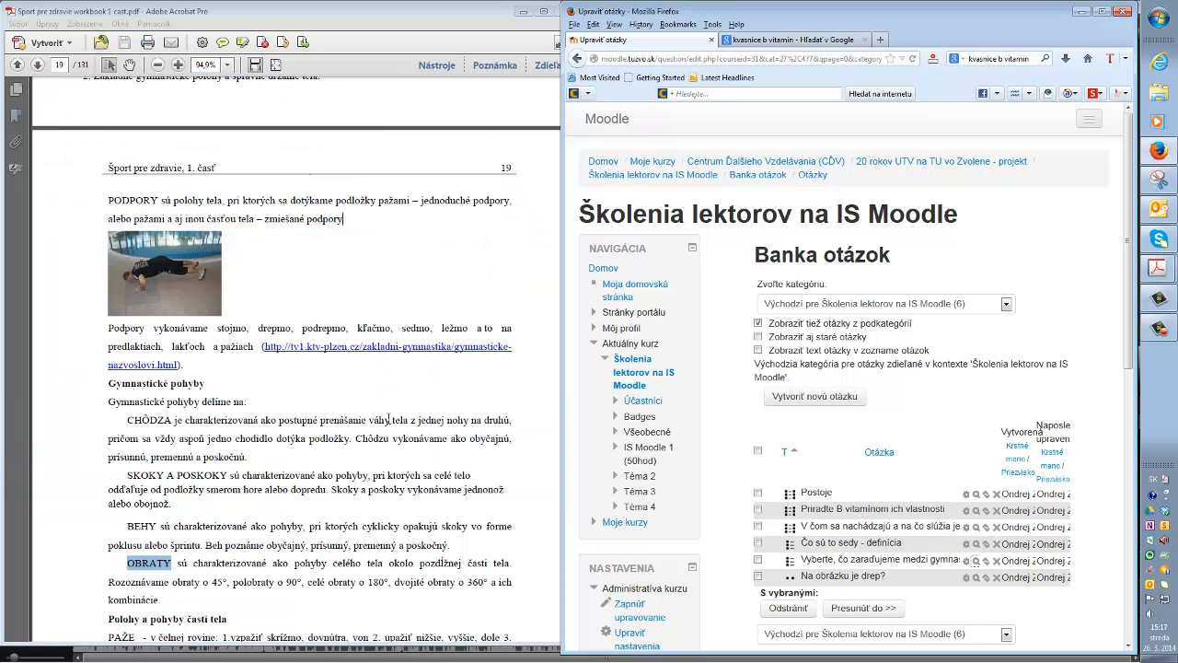